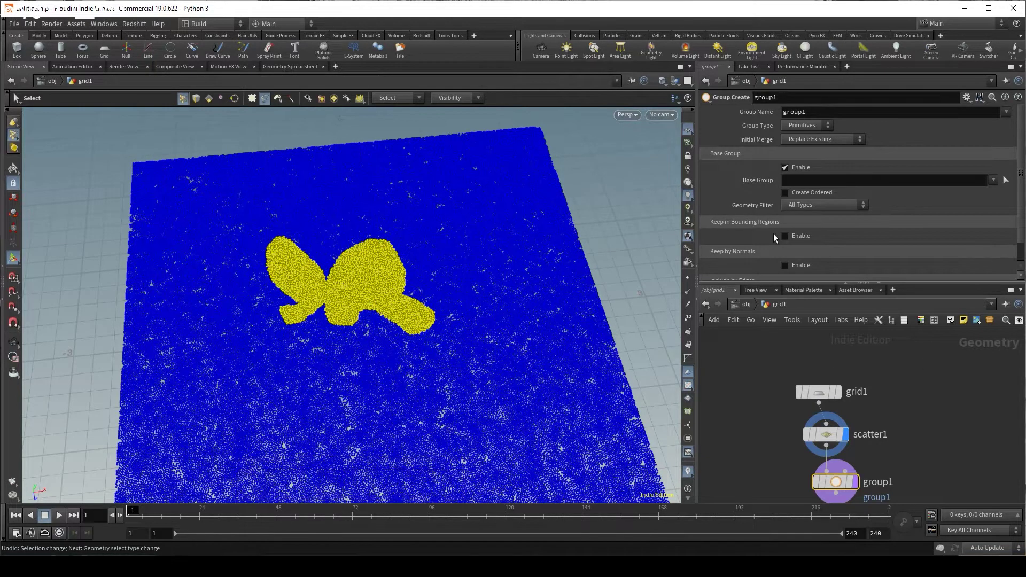
Commit the painted point selection as group1's base group and append an Attribute Wrangle node below it.
key(Return)
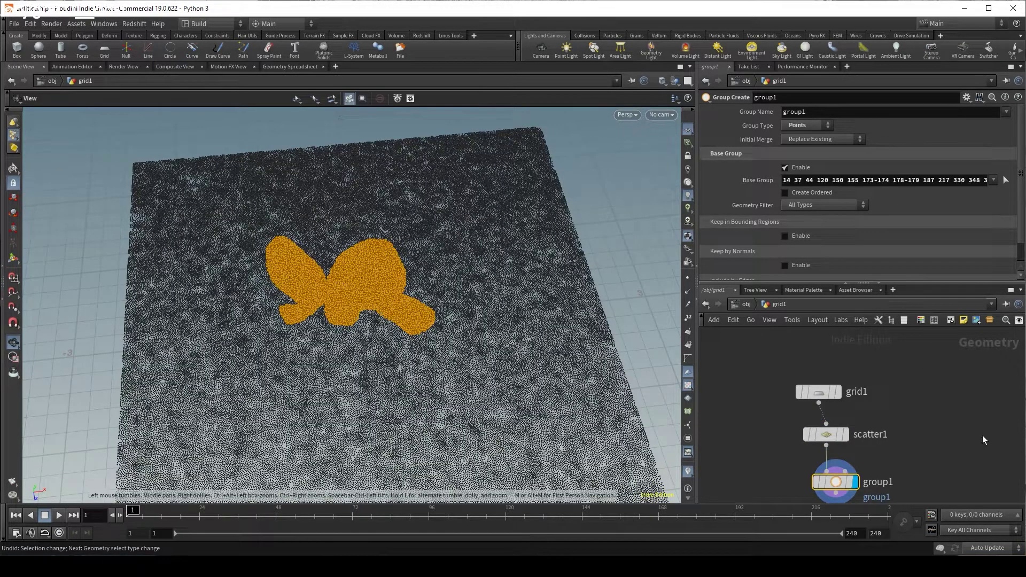
middle_drag(984, 439, 987, 397)
key(Tab)
text(wra)
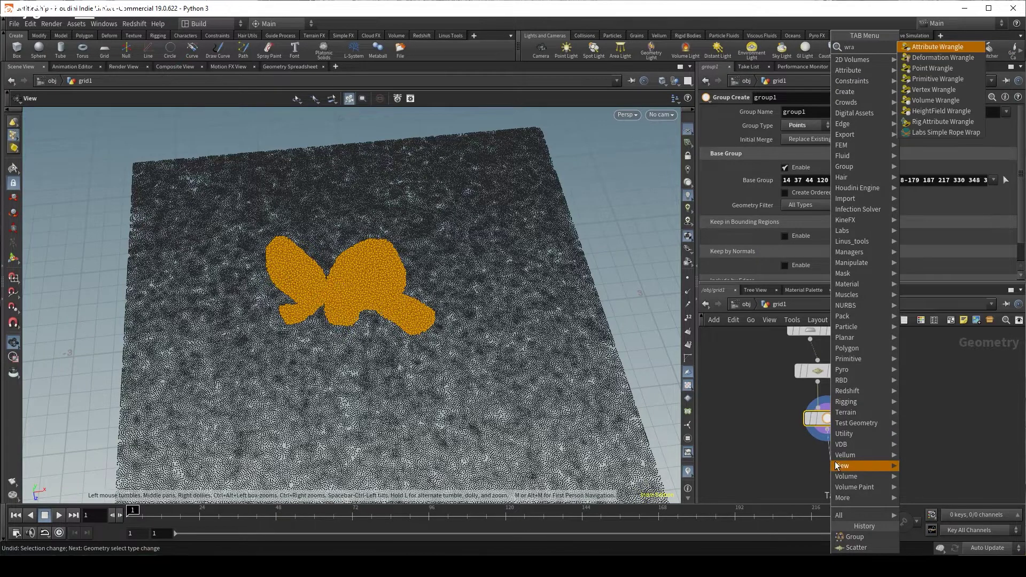
key(Return)
click(828, 468)
click(812, 205)
text(@density = 1,)
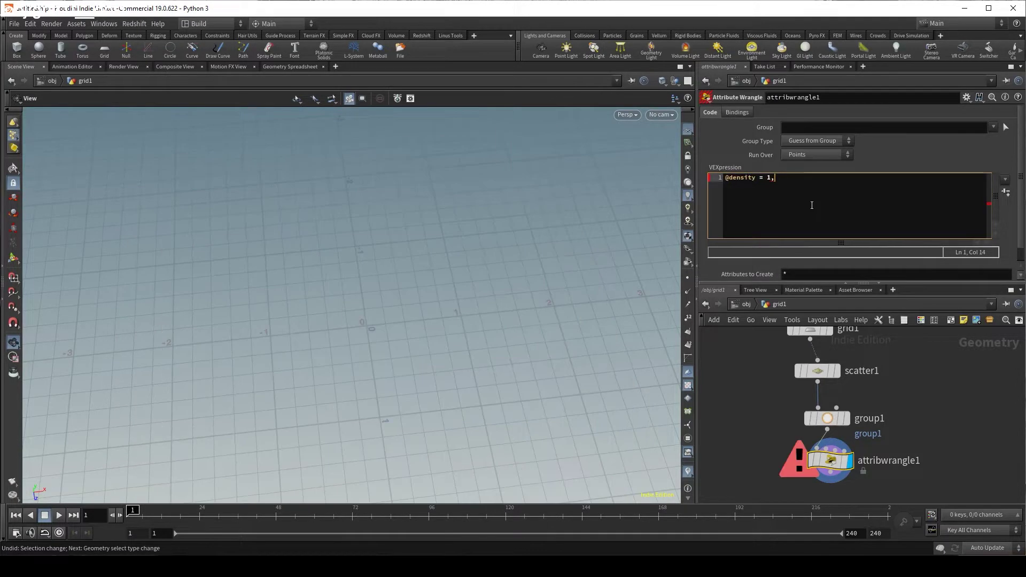
key(BackSpace)
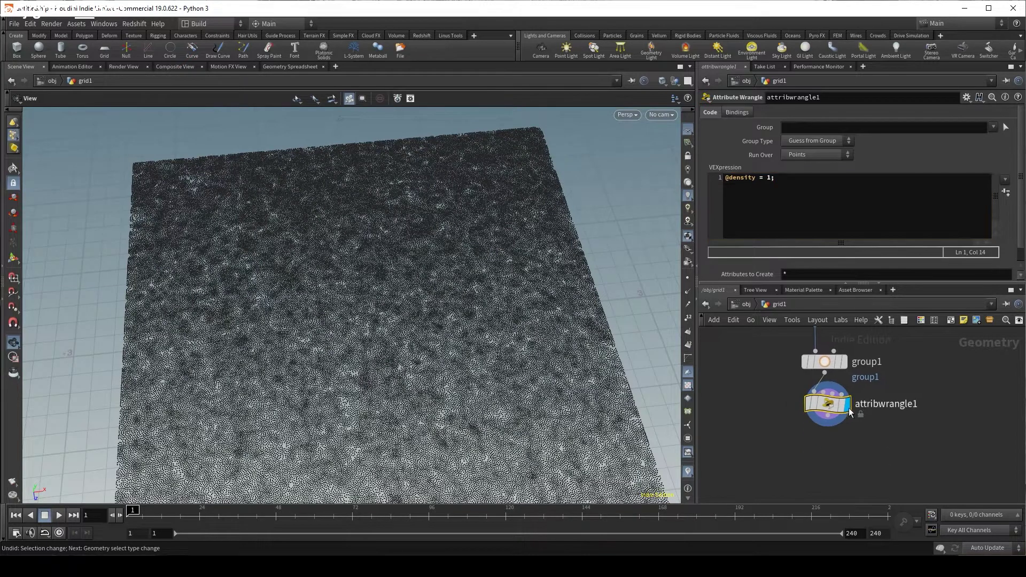
Append an Infection initialize node after the attribute wrangle.
key(Tab)
text(inf)
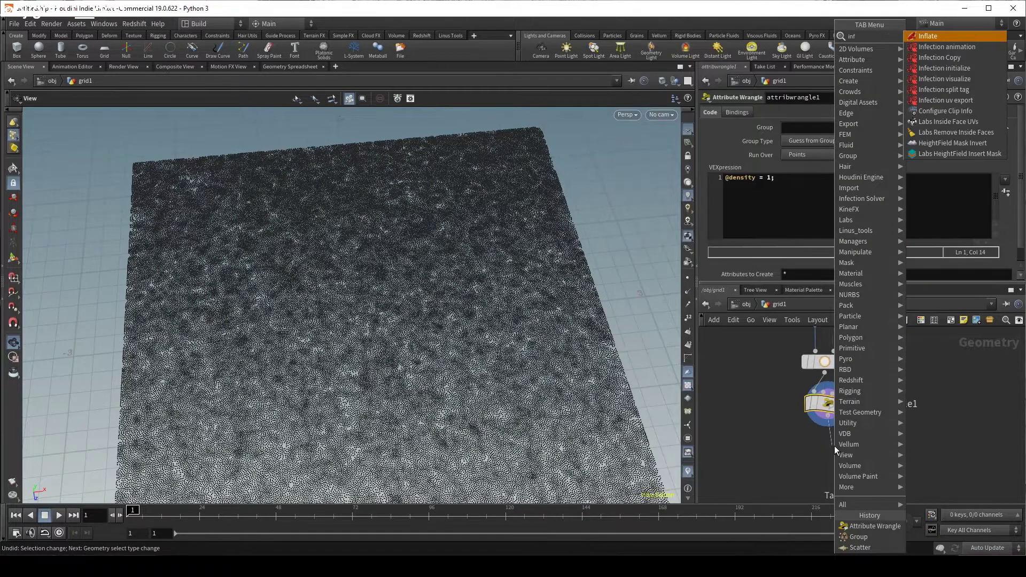
text(i)
key(Return)
click(835, 446)
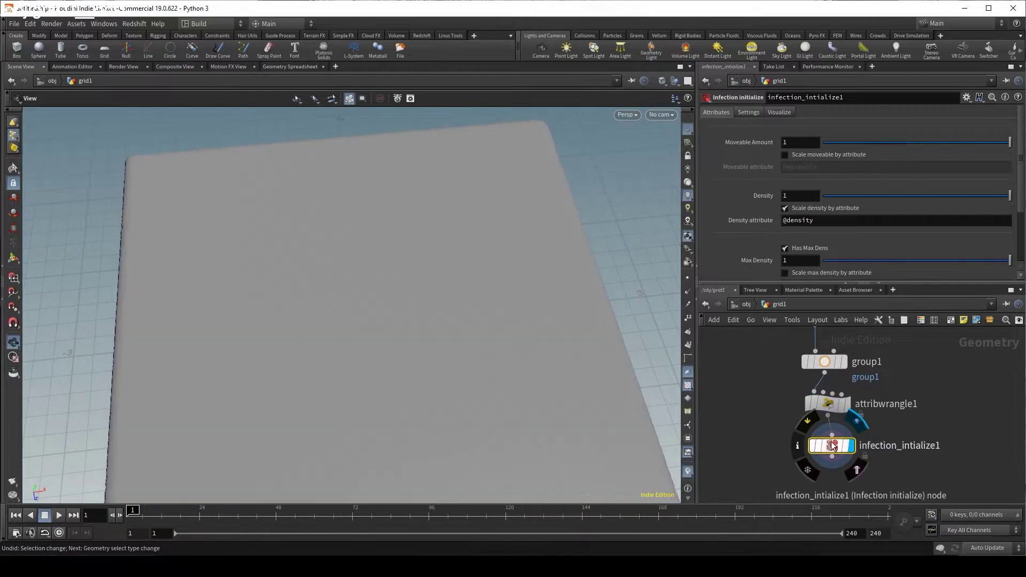
Set the Infection initialize node's visualization input to density.
click(775, 112)
click(809, 152)
click(801, 167)
scroll(412, 343, down, 3)
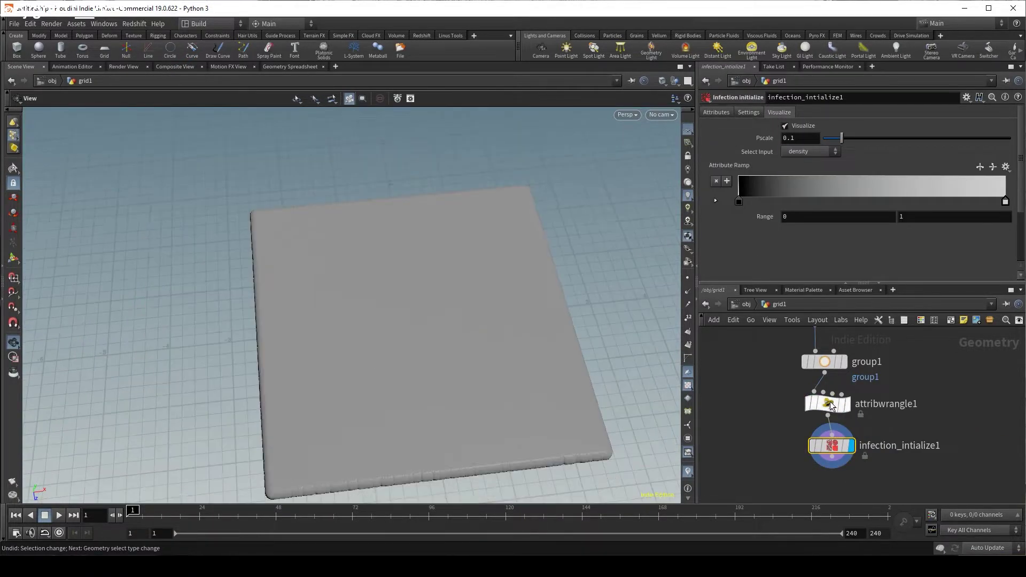
Restrict the attribute wrangle to group1 and check the density visualization with the Infection initialize node selected.
click(827, 403)
click(992, 127)
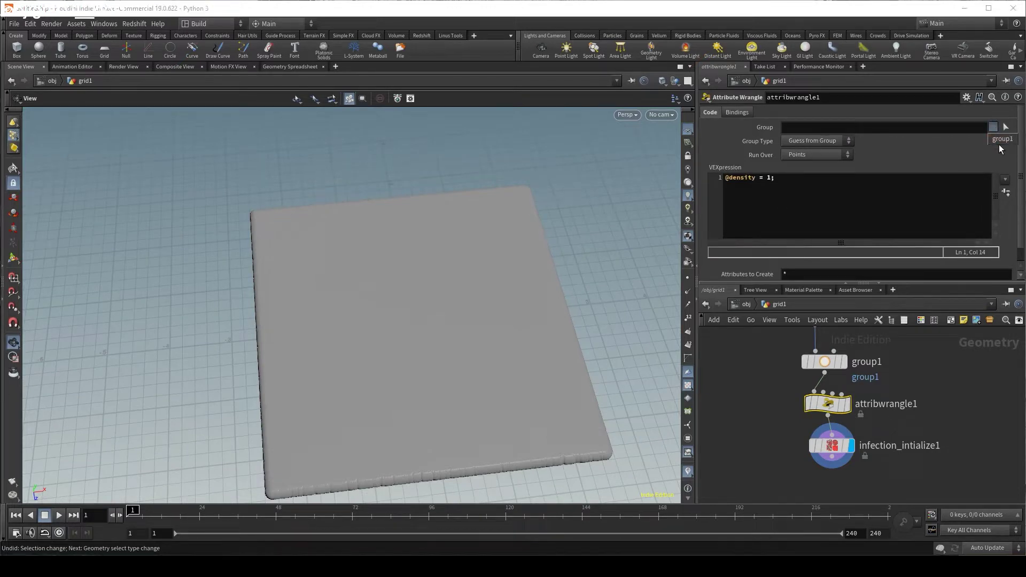
click(998, 144)
middle_drag(896, 408, 905, 381)
click(839, 418)
scroll(381, 310, up, 5)
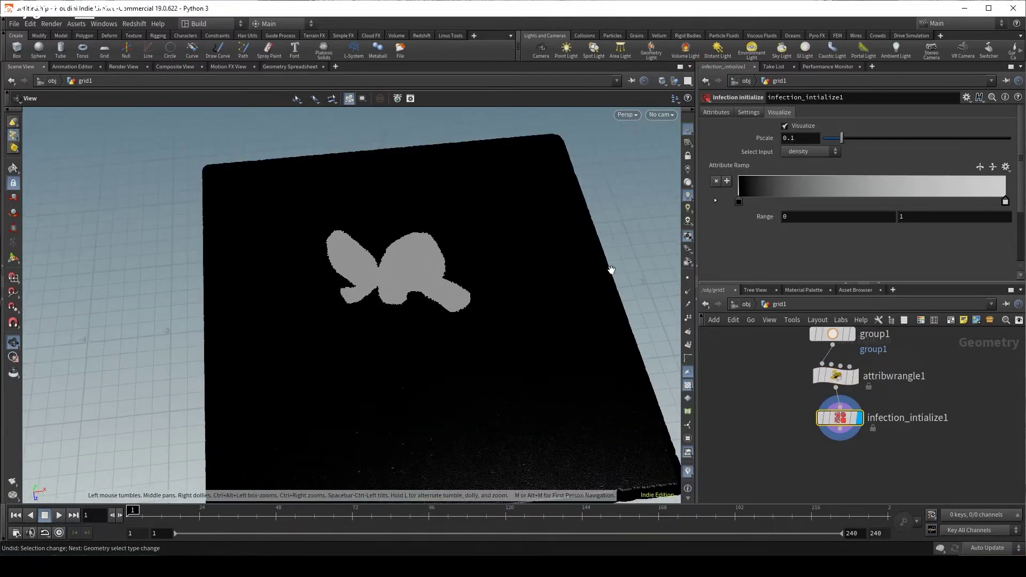
scroll(380, 309, down, 3)
drag(394, 275, 527, 309)
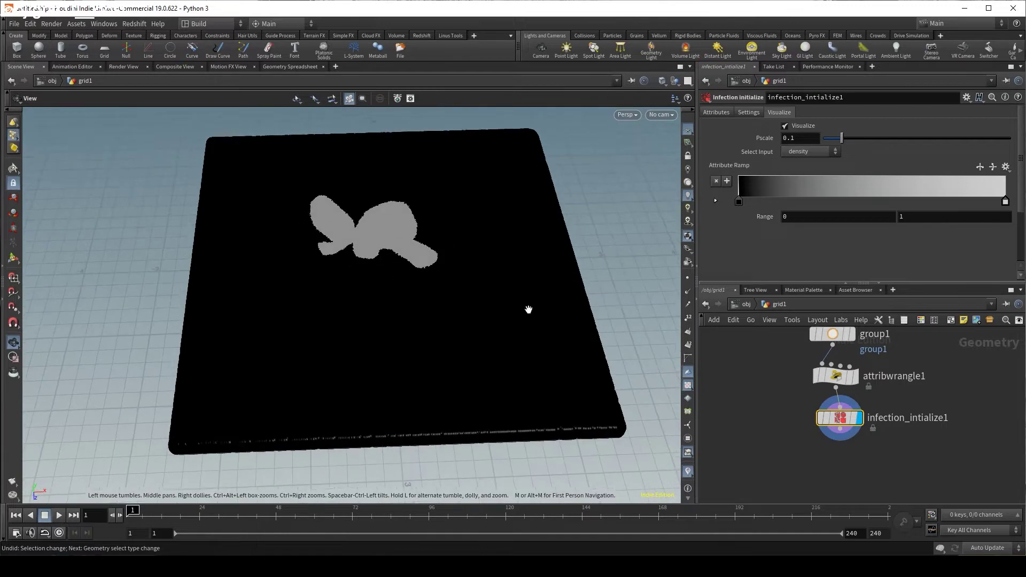
Append a DOP Network node wired to the Infection initialize output.
click(840, 442)
click(842, 475)
text(dop n)
key(Return)
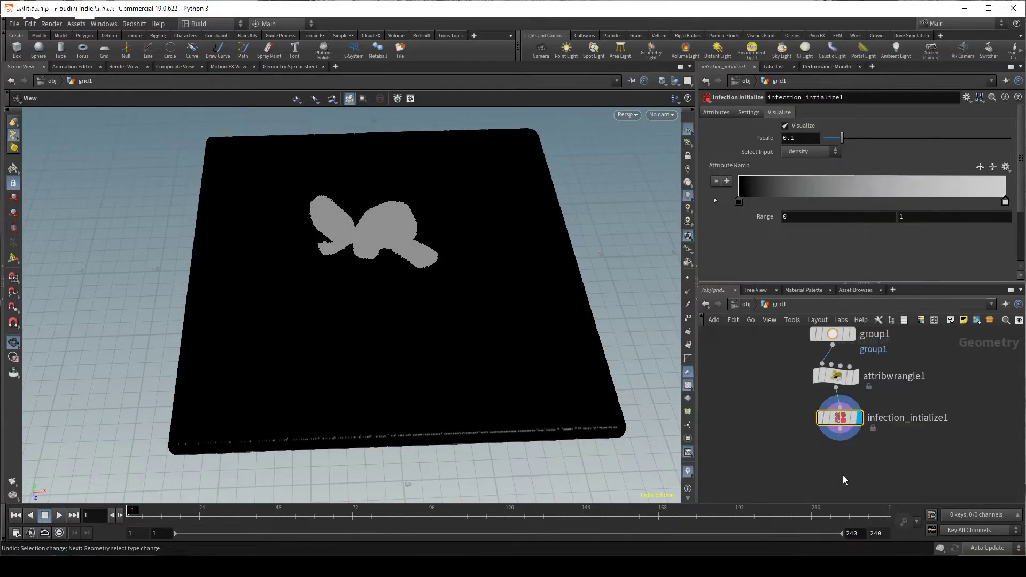
click(842, 475)
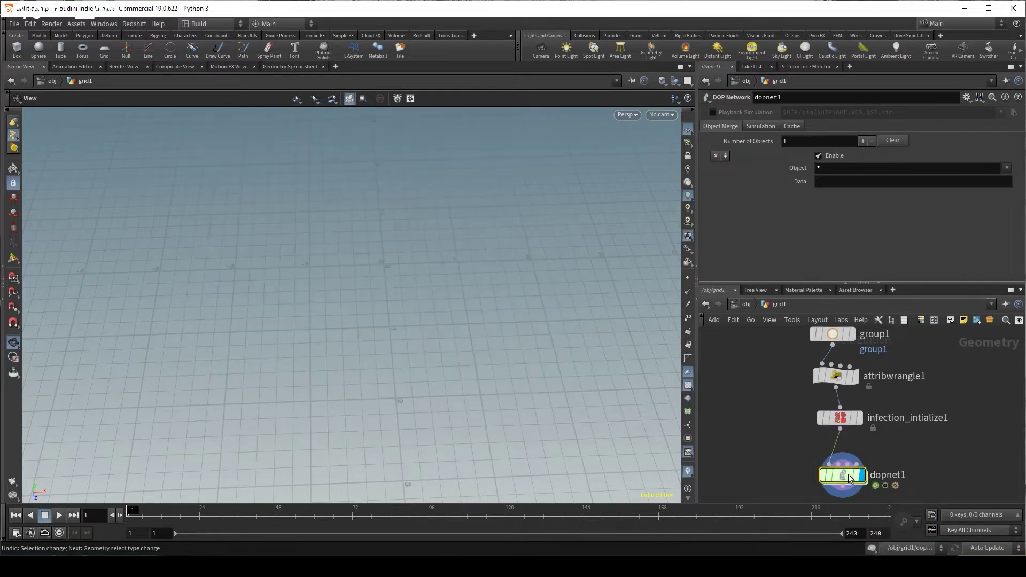
Inside the DOP network, add a Dop infection Solver core node and wire it into the output node.
double_click(848, 473)
key(Tab)
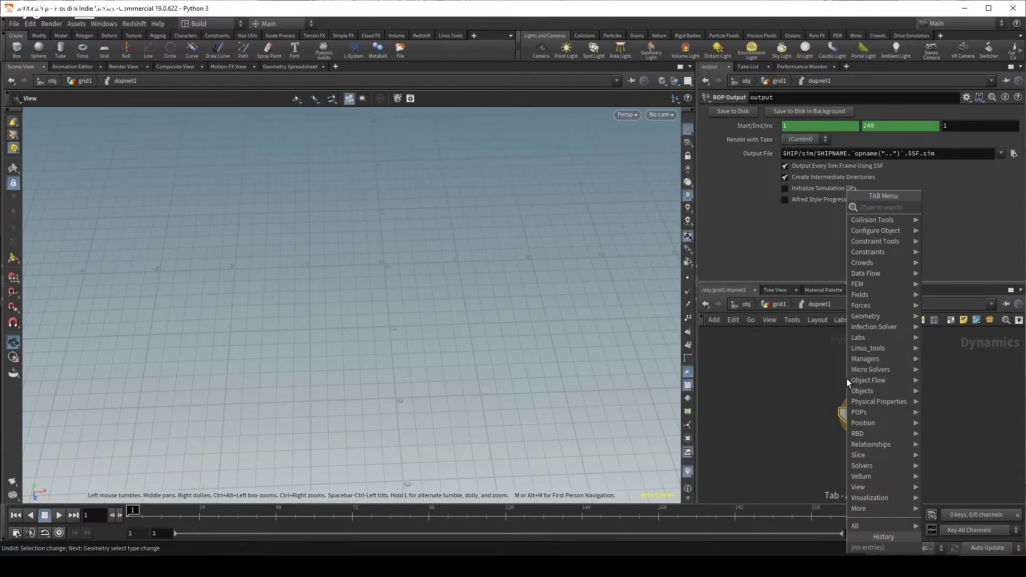
text(inf)
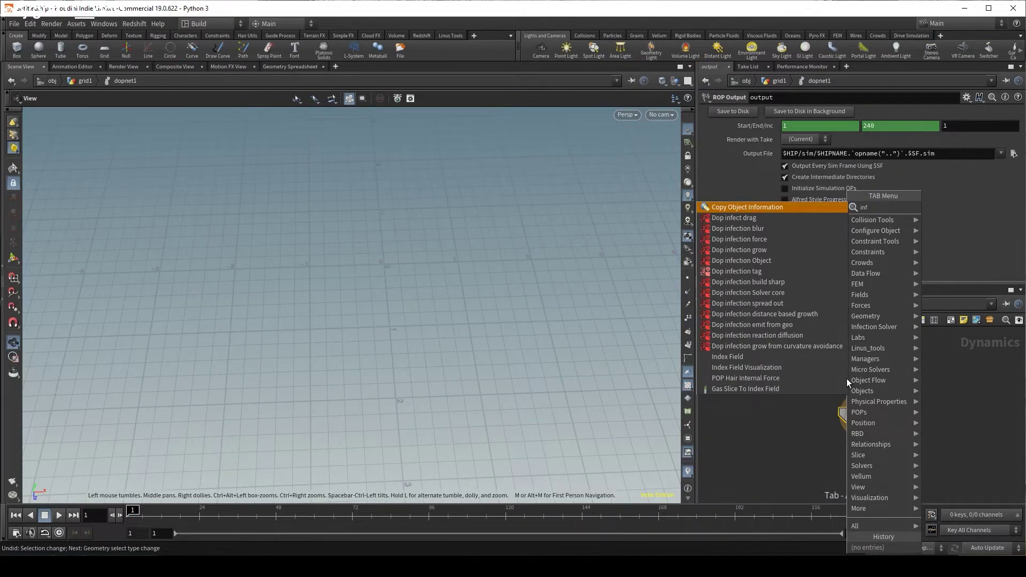
key(BackSpace)
key(BackSpace)
key(BackSpace)
text(solver)
key(Return)
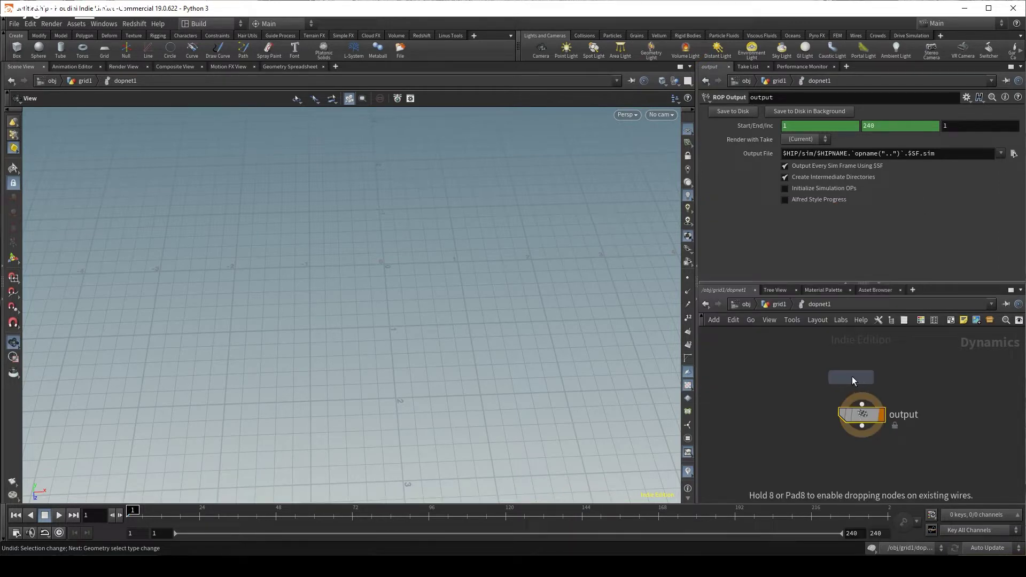
click(852, 376)
click(861, 353)
click(862, 404)
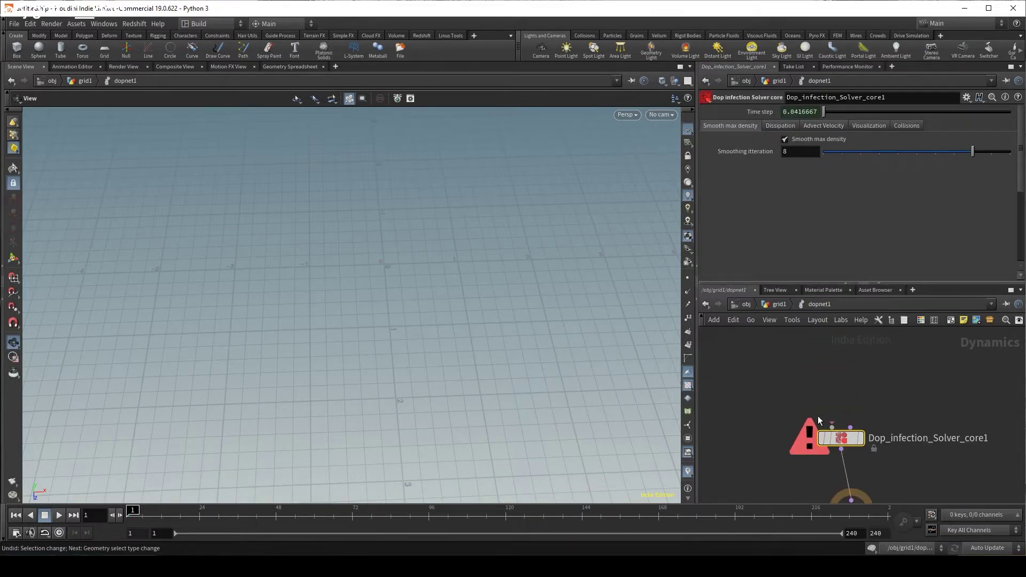
Add a Dop infection Object node and connect it to the solver core's first input.
key(Tab)
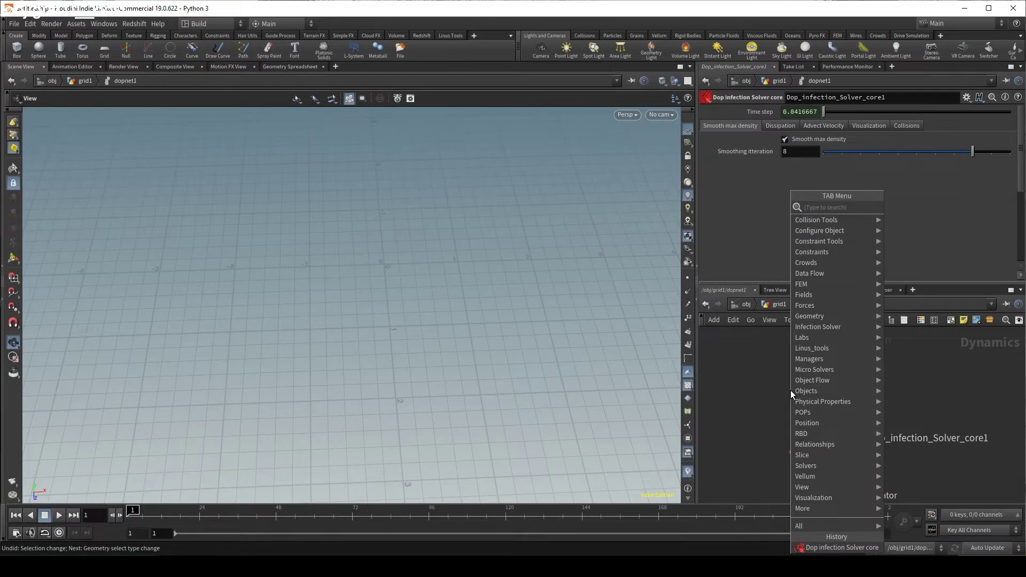
text(obj in)
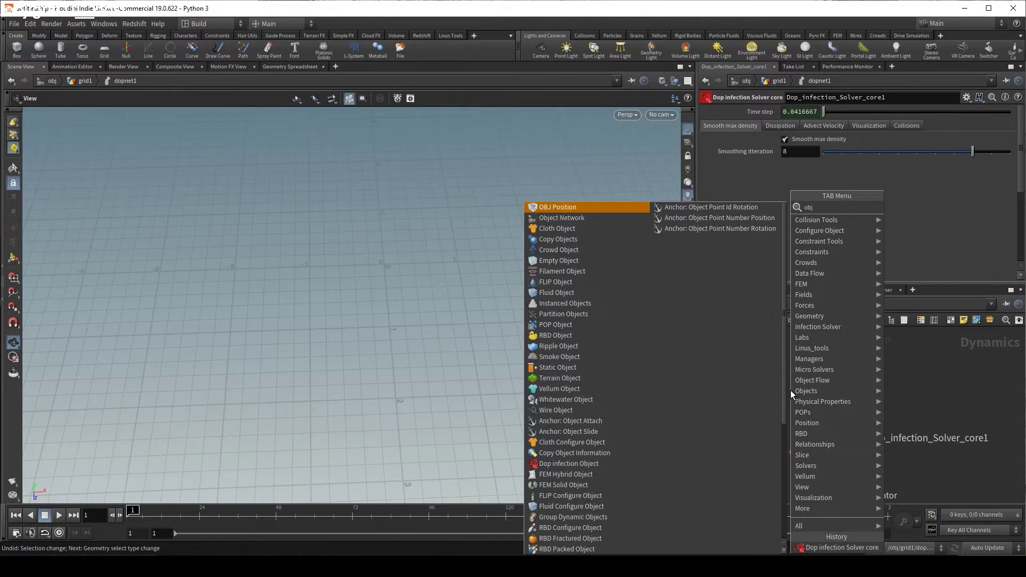
key(Down)
key(Down)
key(Return)
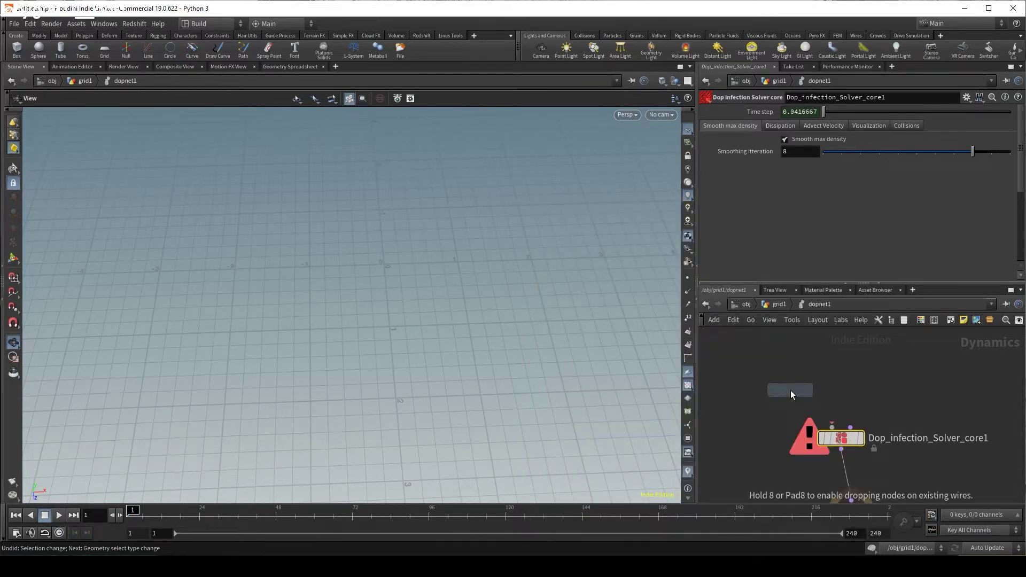
click(790, 390)
click(790, 403)
drag(434, 293, 459, 227)
scroll(459, 227, down, 6)
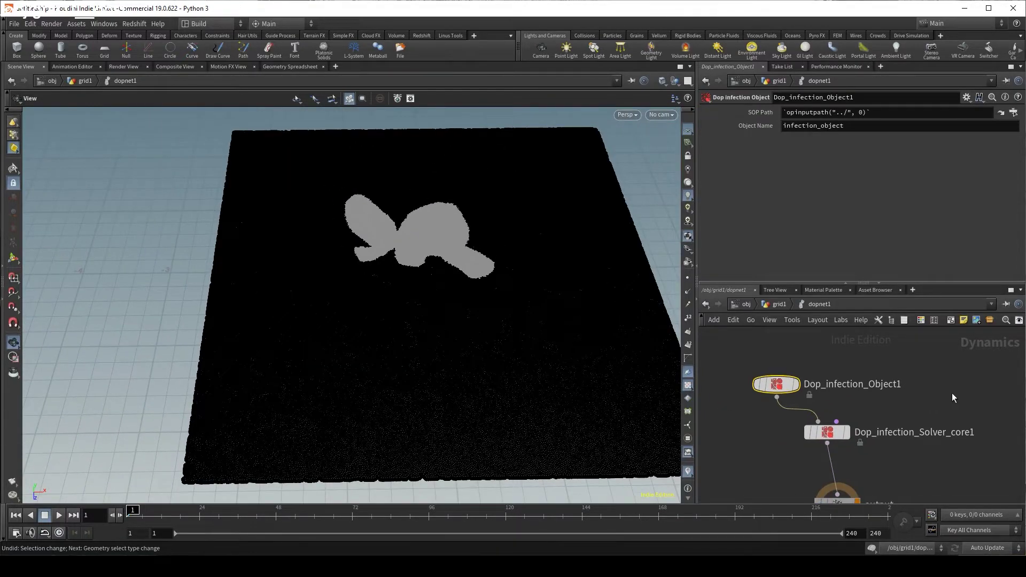
Add a Dop infection reaction diffusion node and connect it to the solver core's second input.
key(Tab)
text(re)
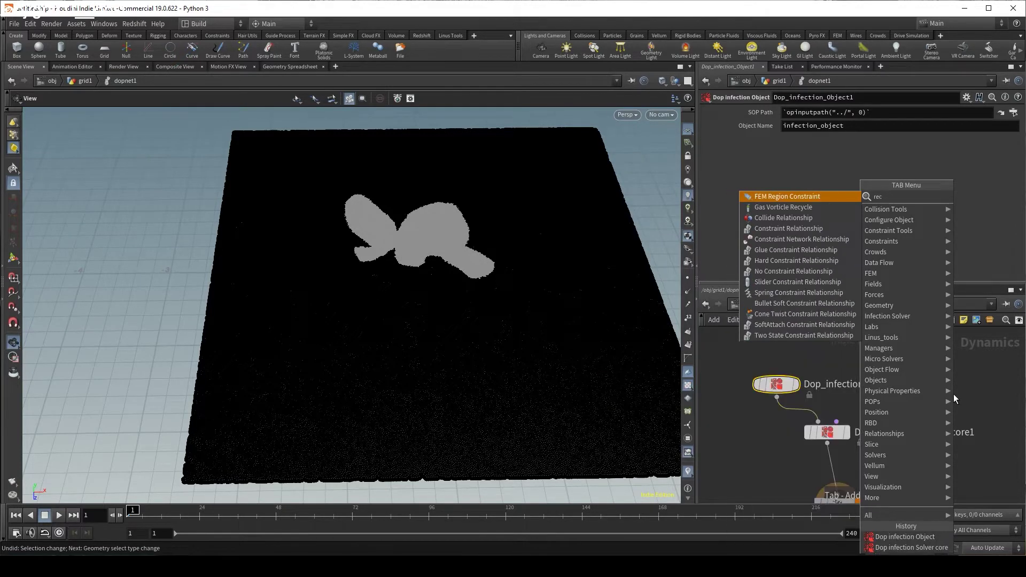
text(a)
key(Return)
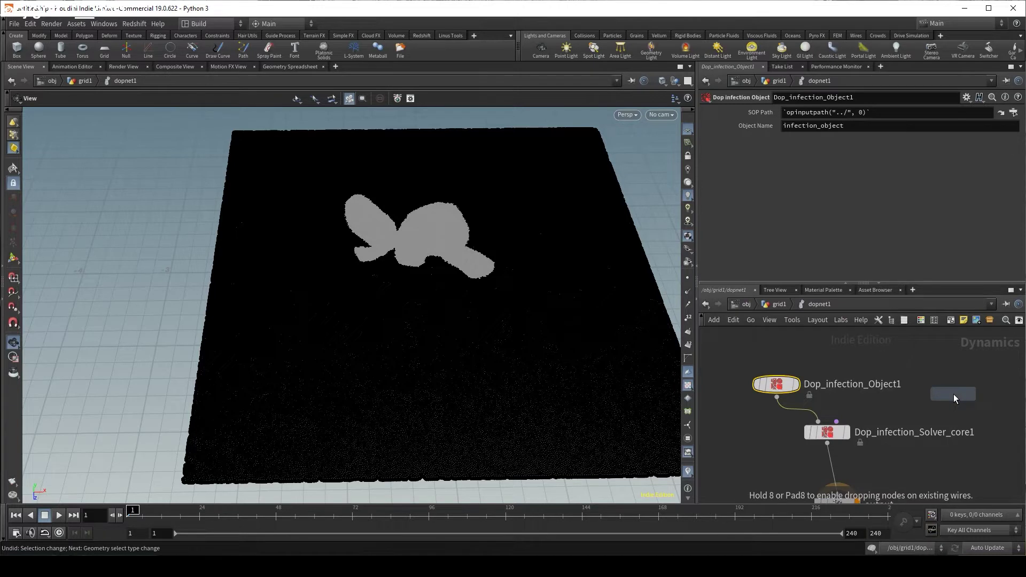
click(924, 354)
click(924, 365)
click(856, 420)
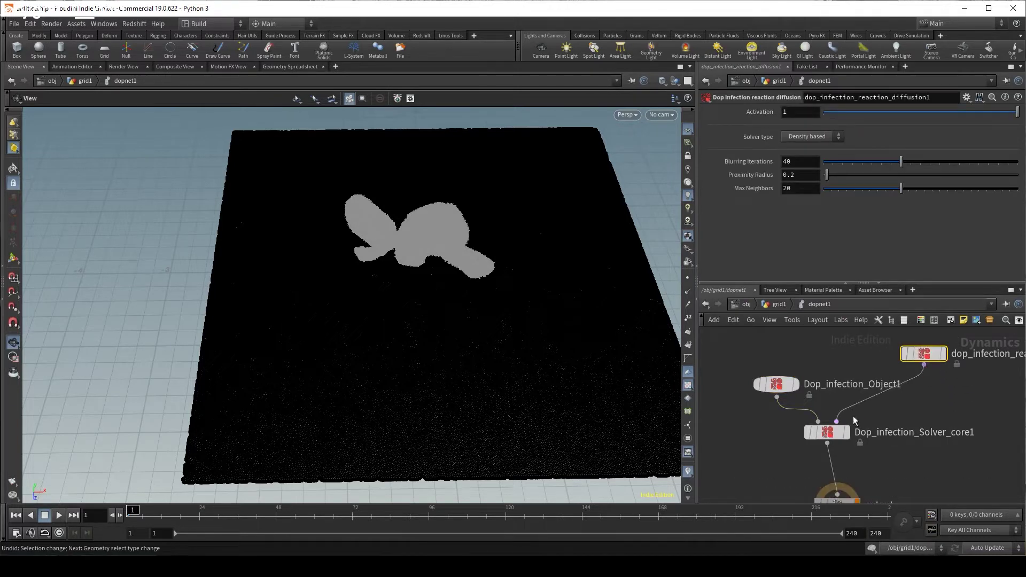
Set the reaction diffusion's Blurring Iterations to 10, Max Neighbors to 10 and Proximity Radius to 0.1, and preview the simulation.
click(797, 162)
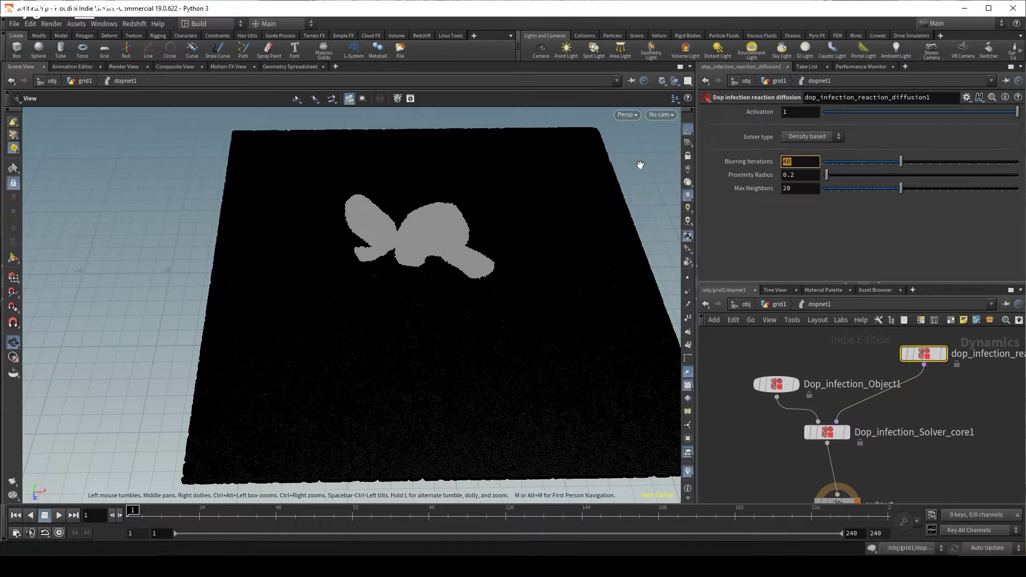
text(10)
key(Return)
click(796, 189)
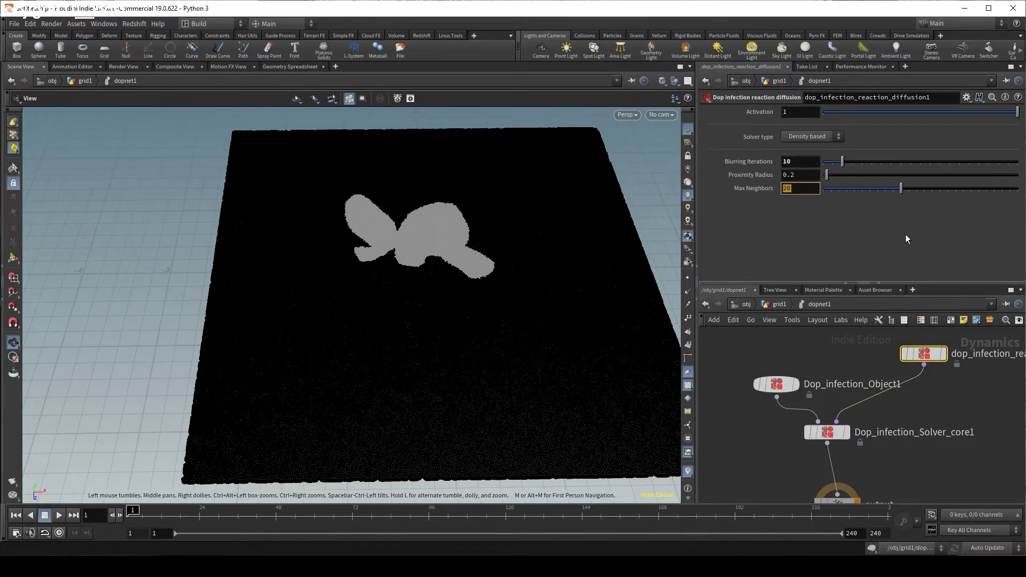
text(10)
key(Return)
click(790, 176)
text(0.1)
key(Return)
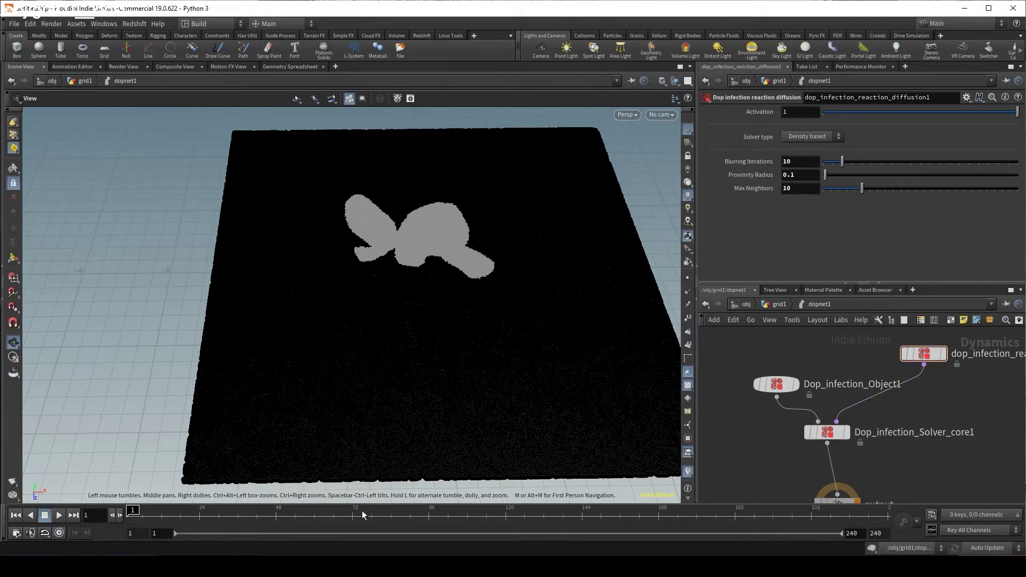
click(58, 515)
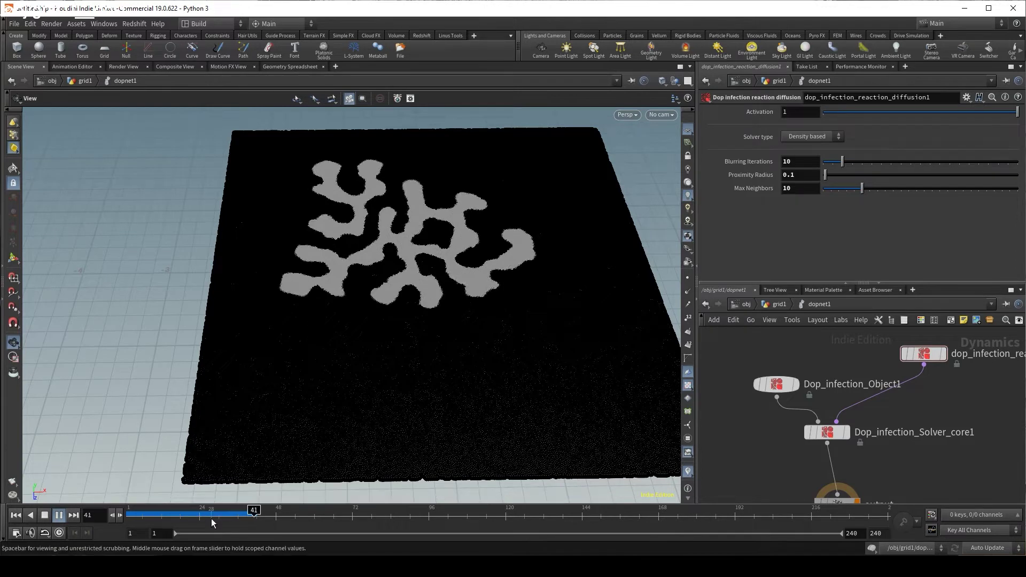
key(ctrl+Up)
Set the reaction diffusion's Proximity Radius to 0.2 and Blurring Iterations to 20.
text(2)
key(Tab)
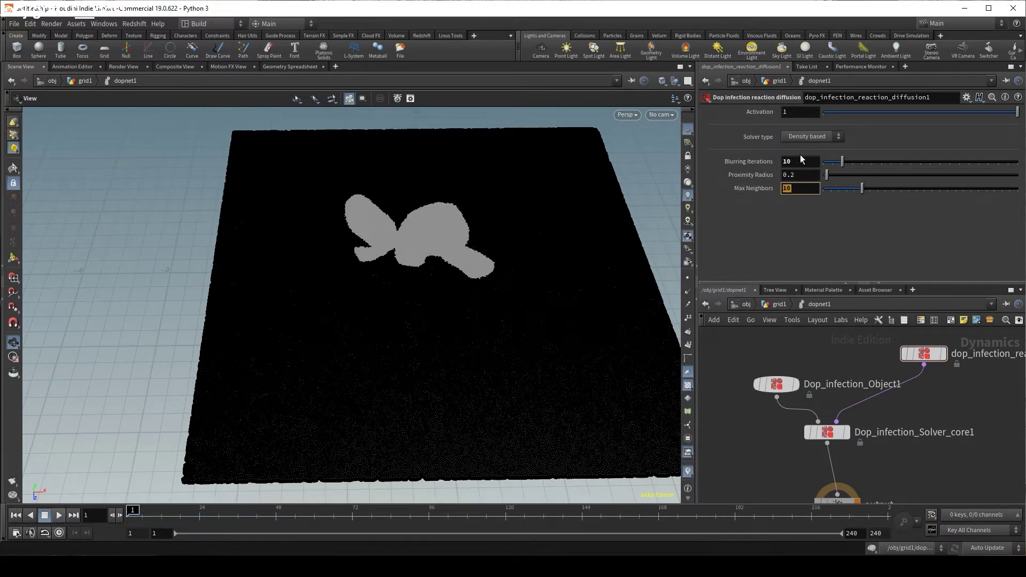
double_click(800, 161)
text(20)
key(Return)
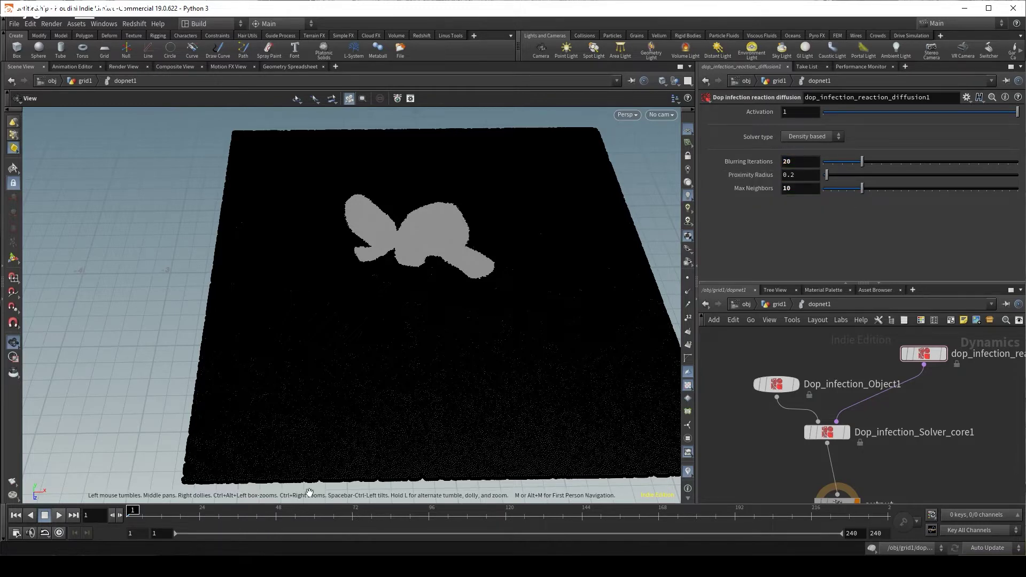
Play the simulation with the new settings and scrub back to frame 1.
click(58, 515)
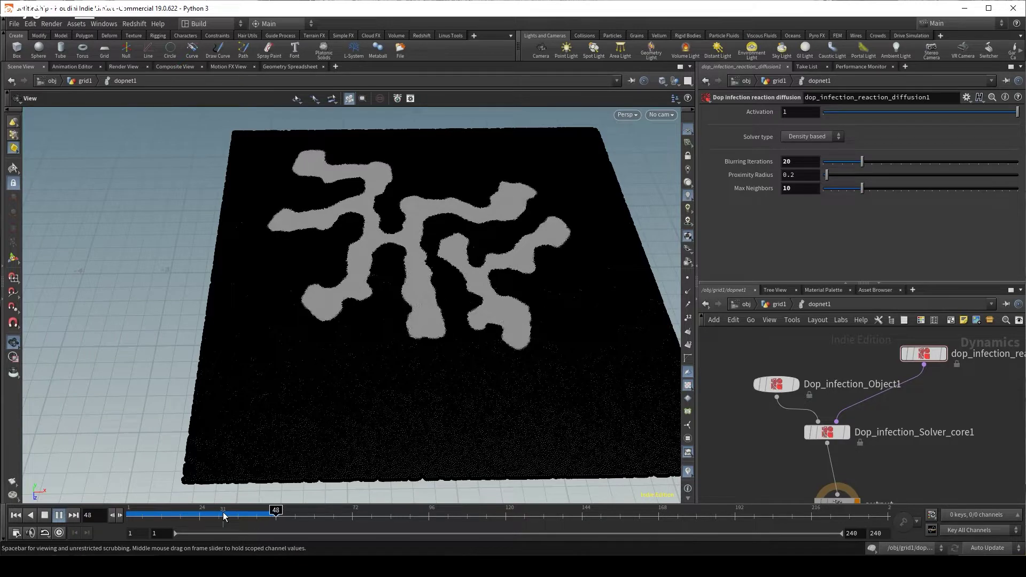
click(136, 522)
drag(136, 522, 133, 522)
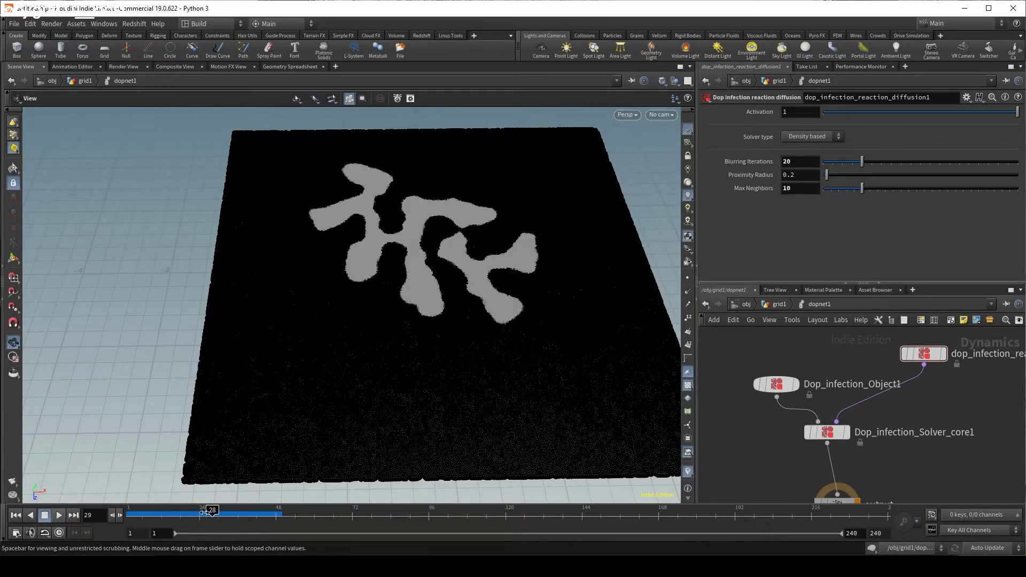
Check the solver type options without changing them, replay the simulation closer up, and rewind to frame 1.
click(799, 138)
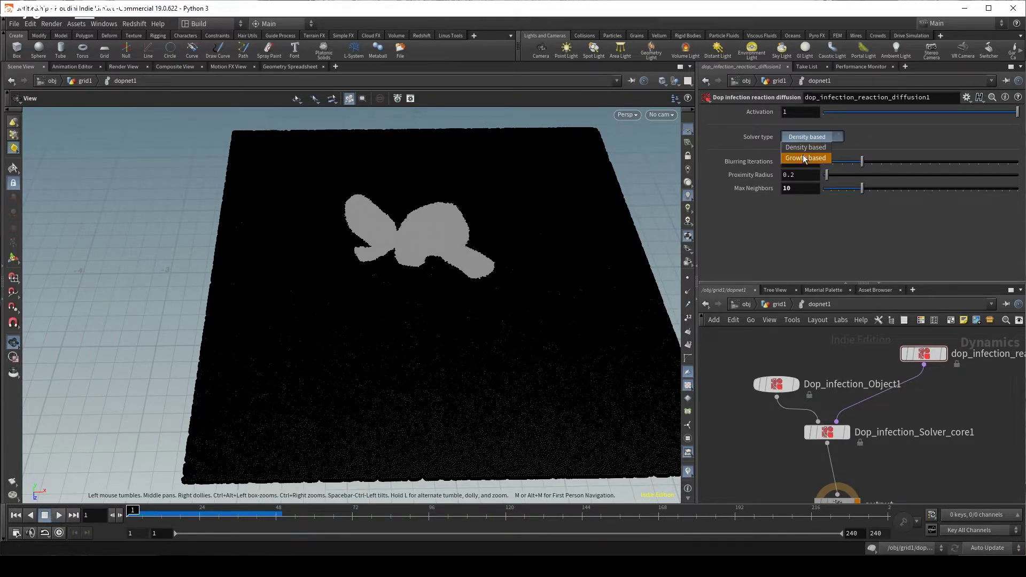
middle_drag(363, 256, 355, 309)
key(Up)
middle_drag(428, 366, 382, 321)
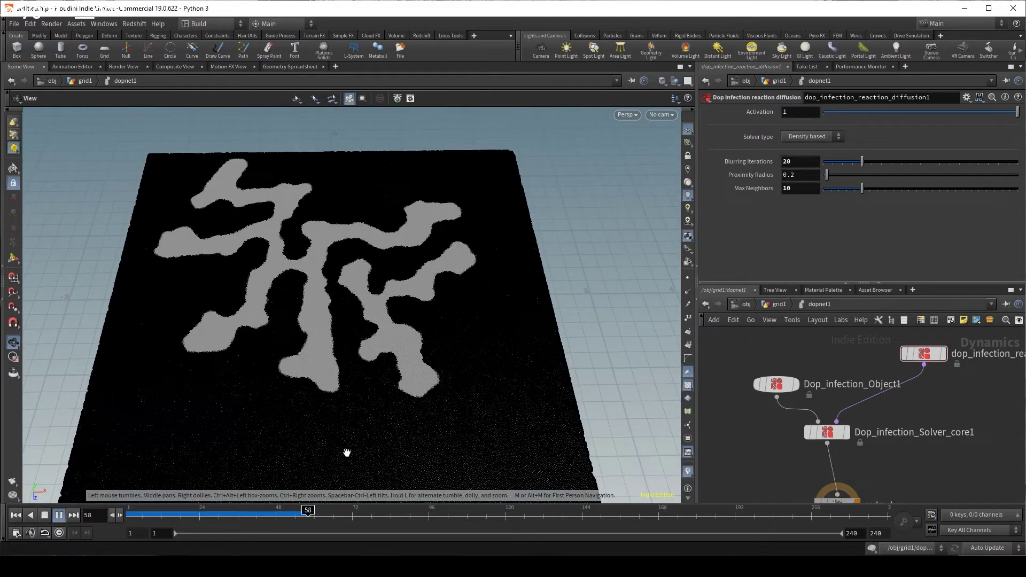
click(260, 514)
drag(260, 514, 133, 514)
Return to the grid1 network and bring its whole node chain into view.
click(777, 305)
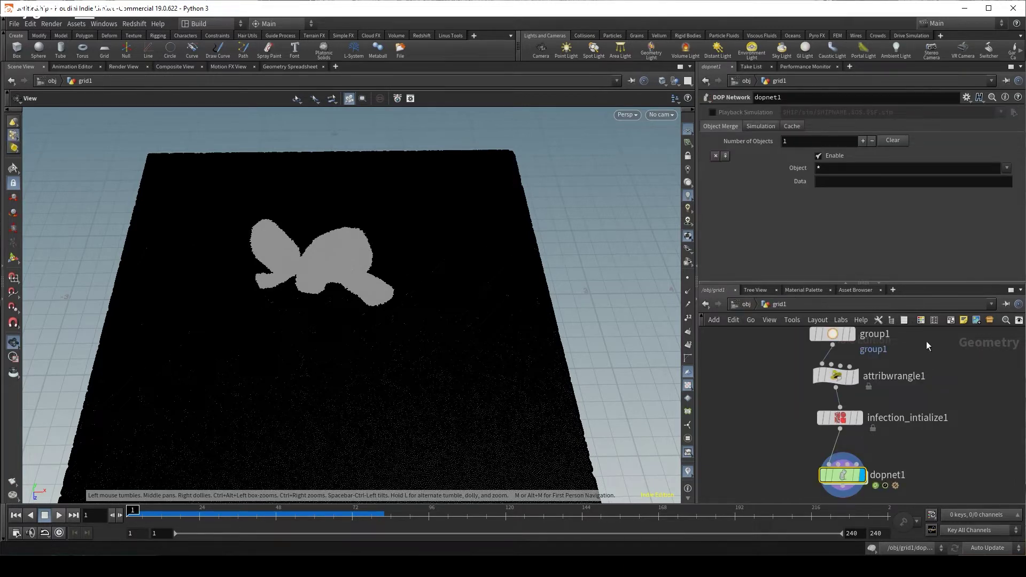
scroll(823, 401, down, 5)
middle_drag(915, 386, 864, 412)
scroll(869, 412, up, 3)
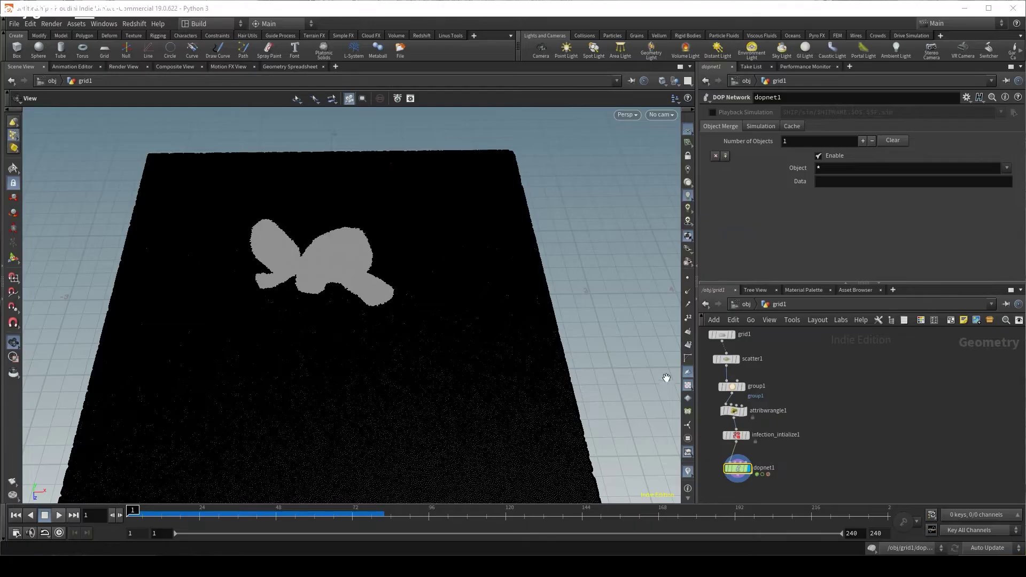
Add a Sphere node in empty space beside the existing node chain and display it.
middle_drag(839, 370, 877, 404)
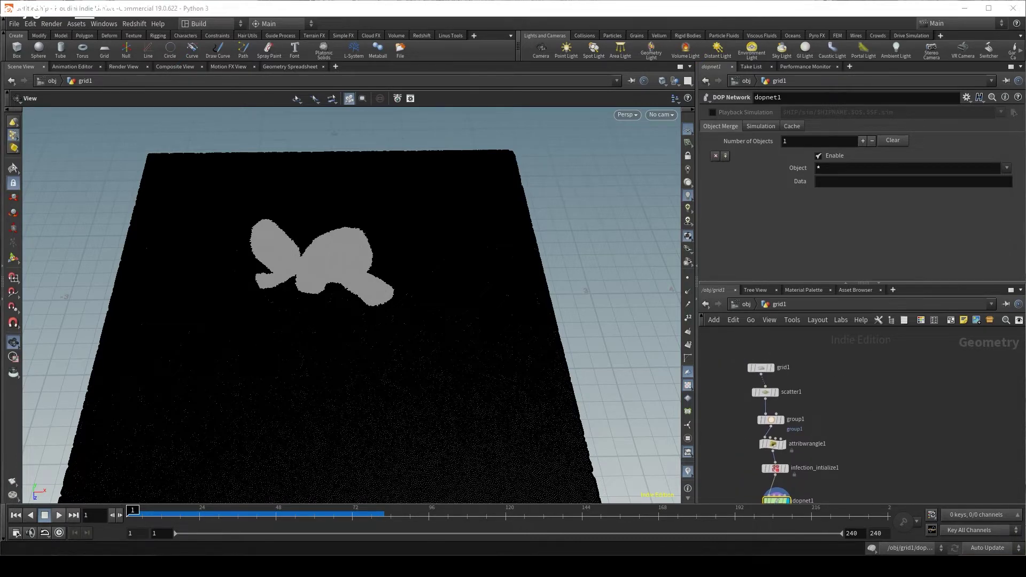
key(Tab)
key(Escape)
key(Tab)
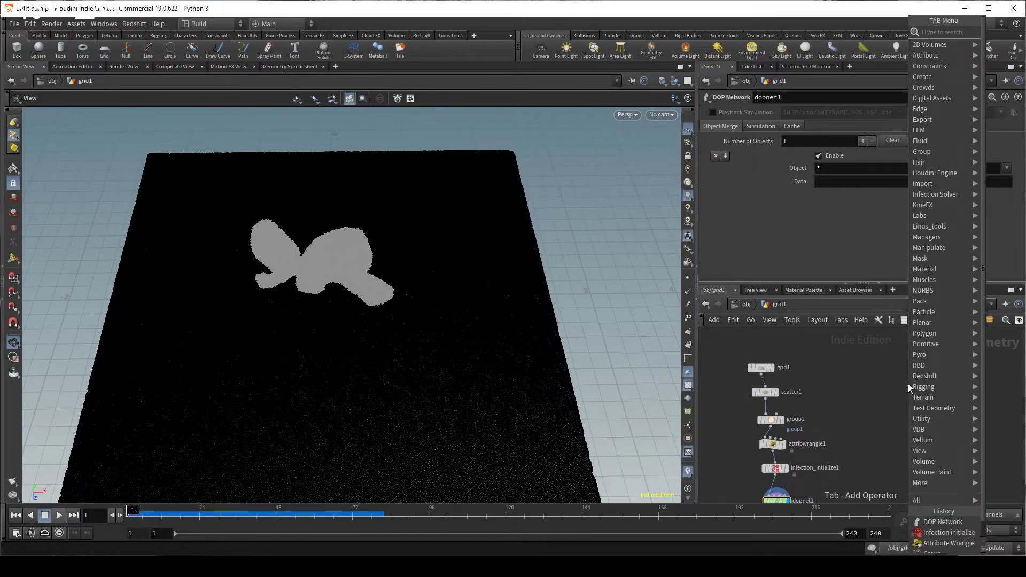
click(908, 383)
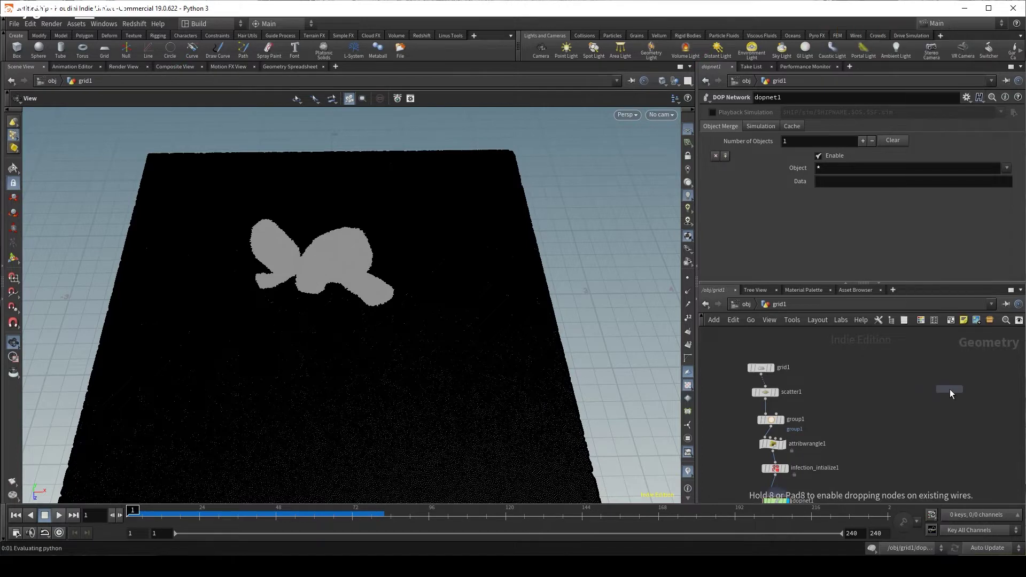
click(950, 389)
middle_drag(910, 332, 791, 351)
click(849, 387)
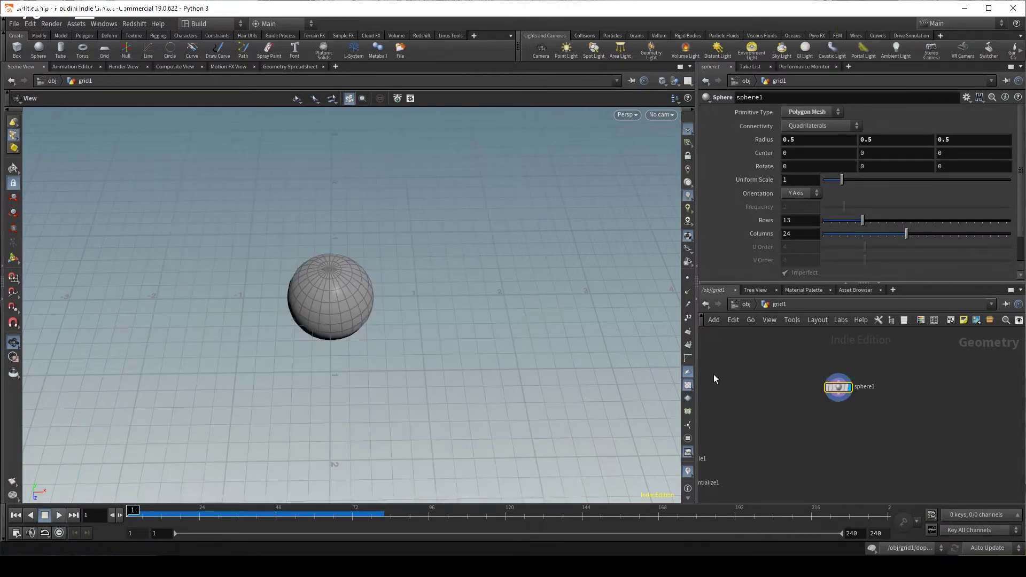
Set the sphere's Uniform Scale to 5.
click(784, 180)
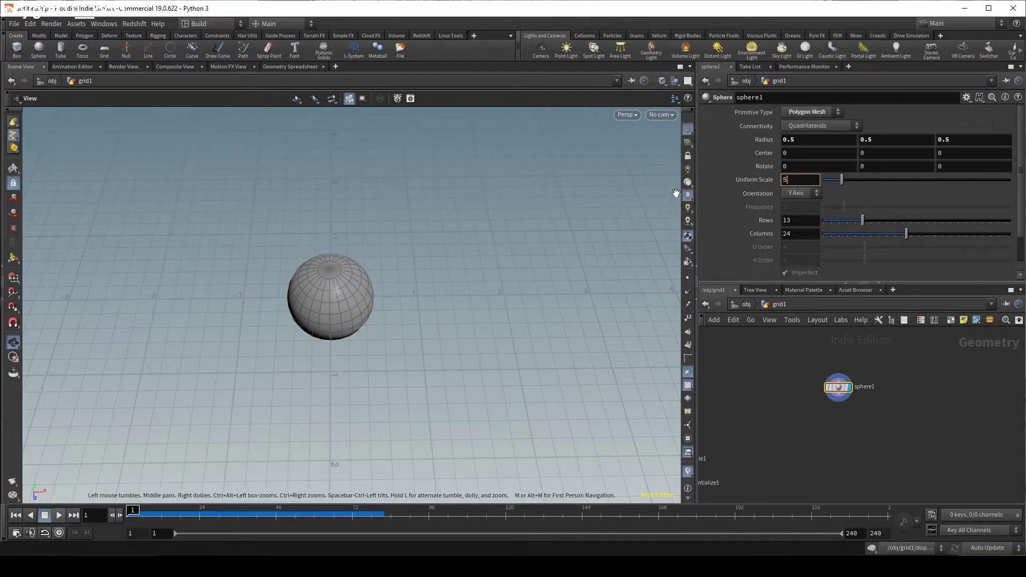
text(5)
key(Return)
scroll(385, 348, down, 3)
scroll(320, 271, up, 4)
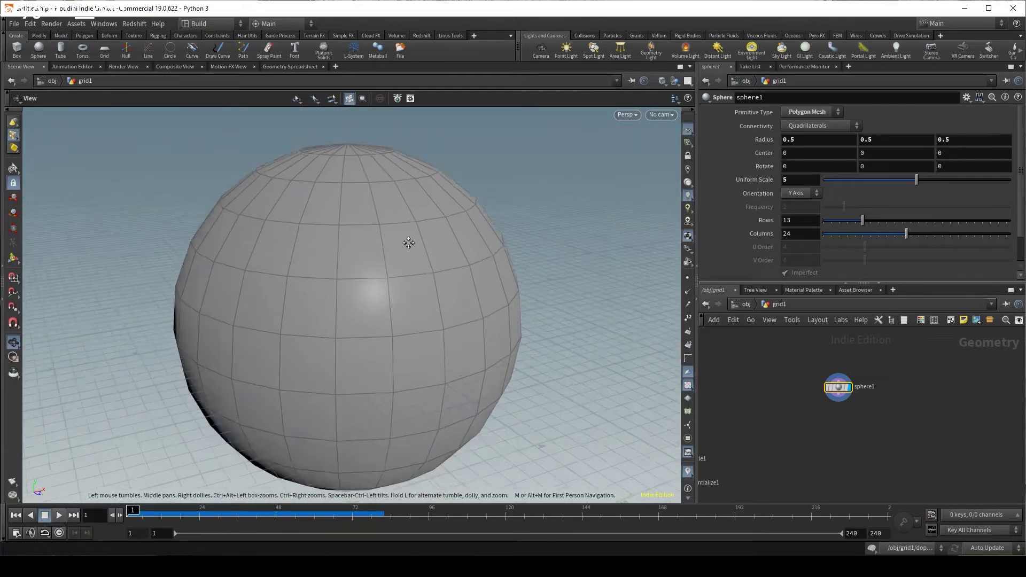
scroll(408, 246, down, 2)
middle_drag(408, 255, 443, 243)
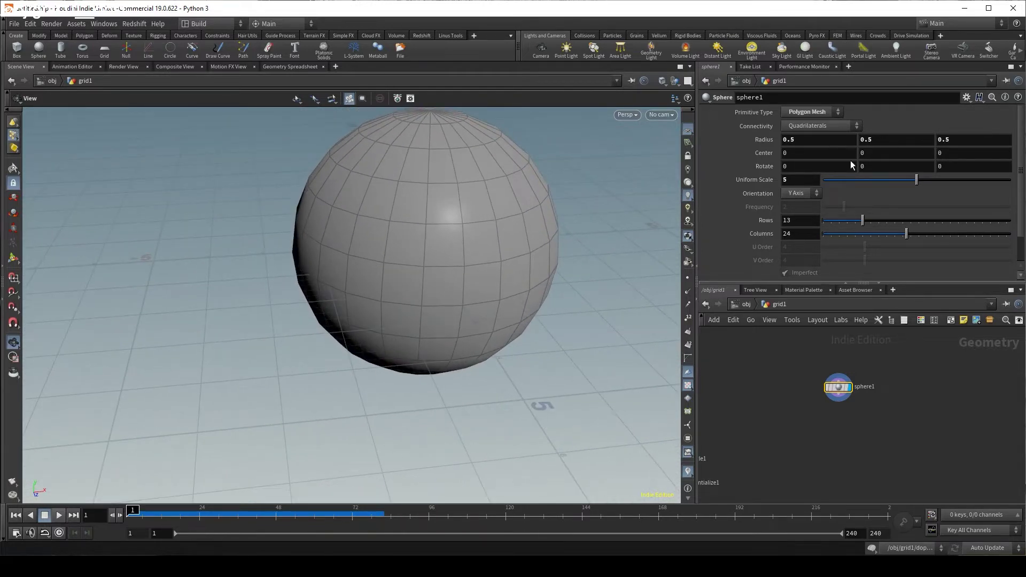
Set the sphere's Rows and Columns to 50 each.
click(797, 220)
text(50)
key(Tab)
text(50)
key(Return)
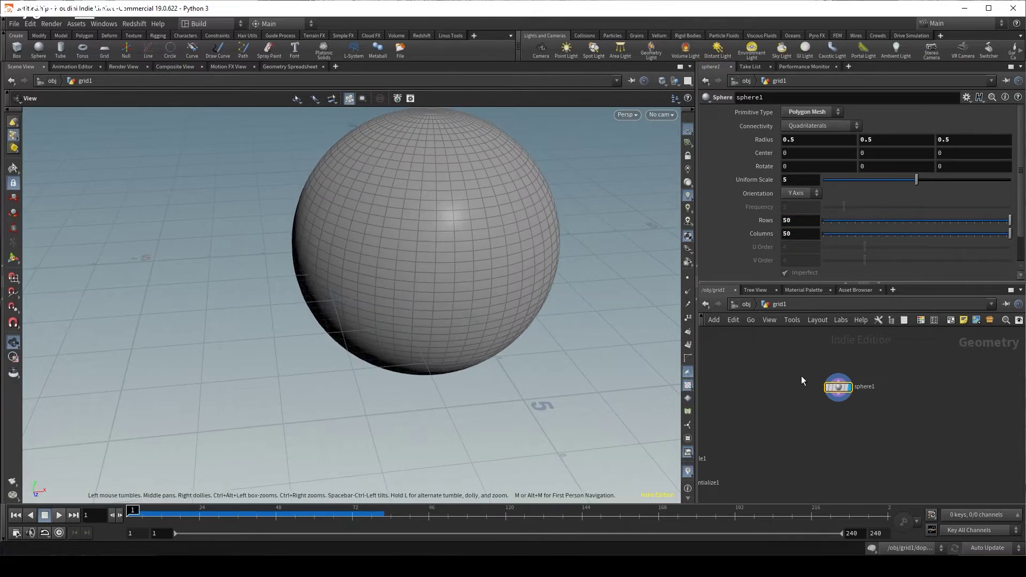
Append an IsoOffset node to the sphere, display it, and set its Uniform Sampling Divs to 100.
click(837, 396)
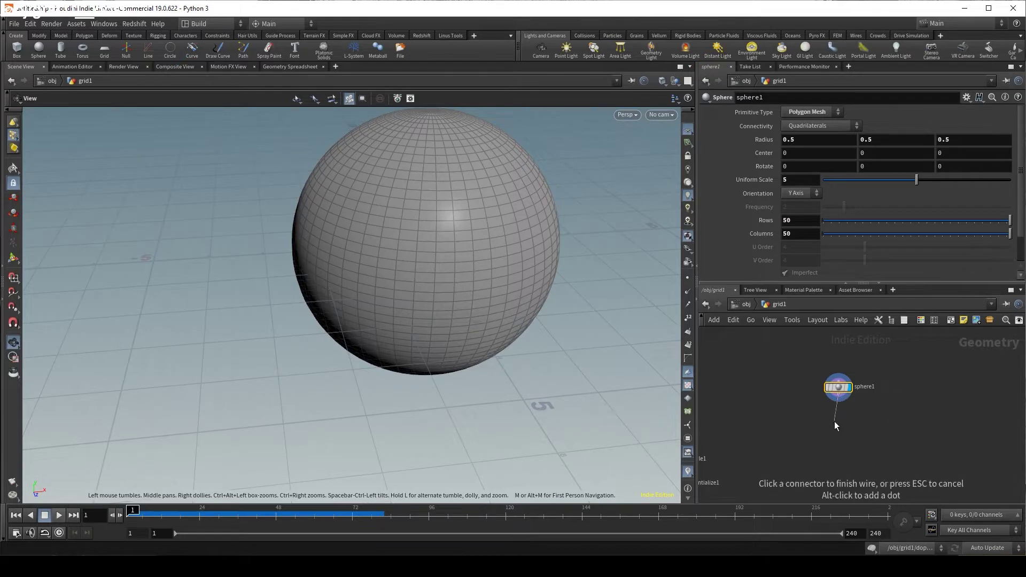
key(Tab)
text(iso)
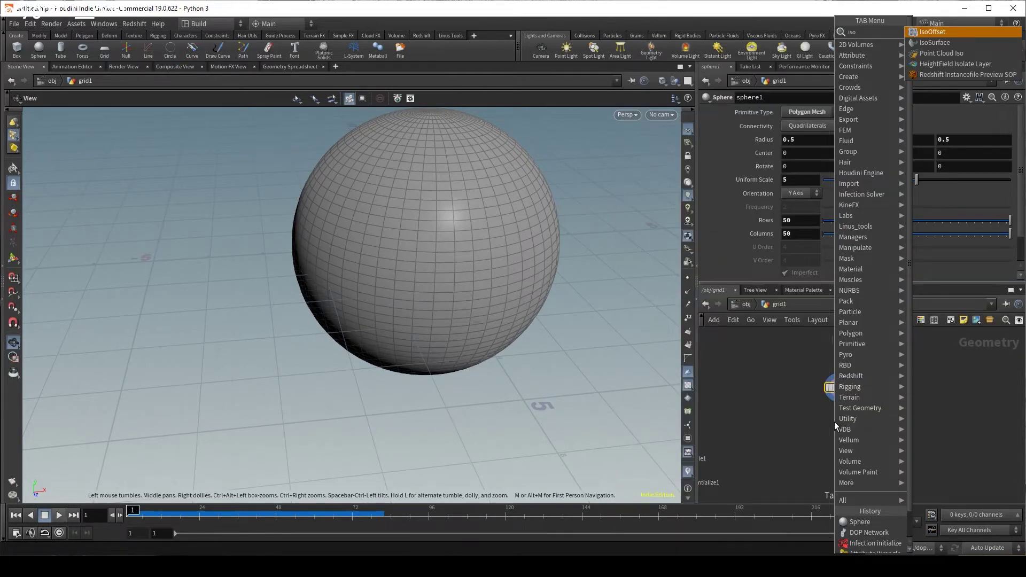
key(Return)
click(834, 421)
click(845, 420)
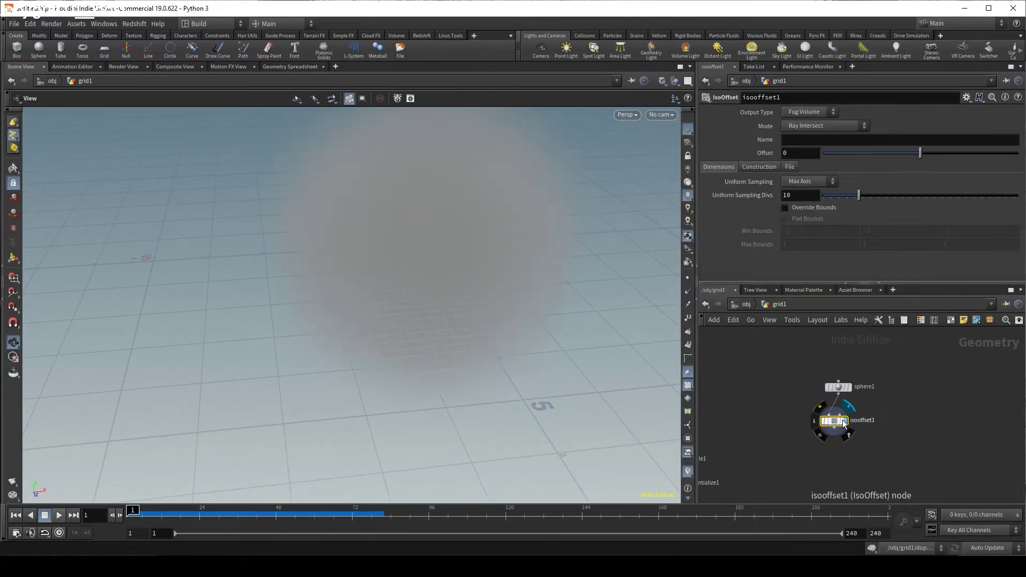
text(0)
key(Return)
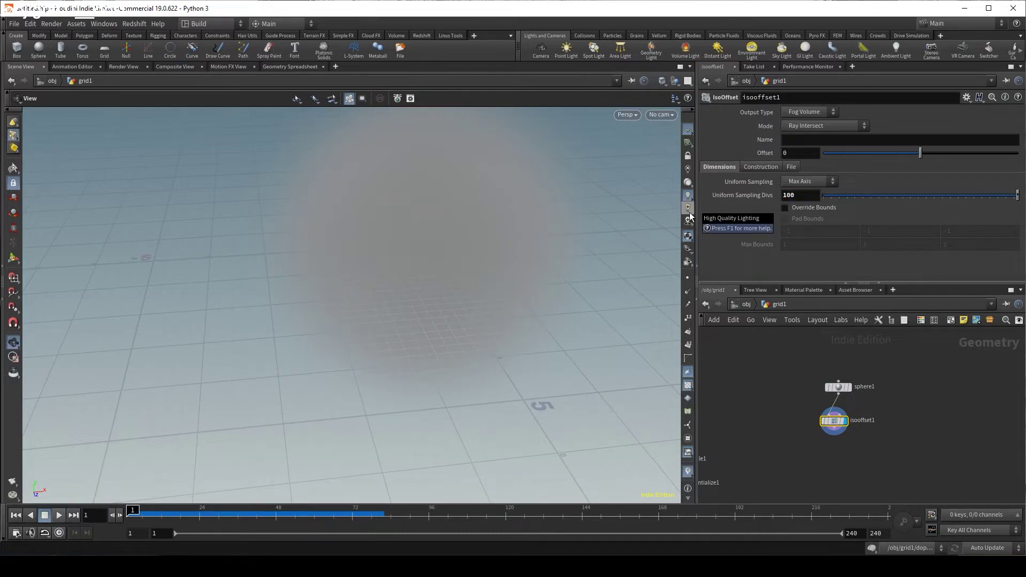
Append a Scatter node to the IsoOffset, display it, and set its Force Total Count to 100000.
click(834, 432)
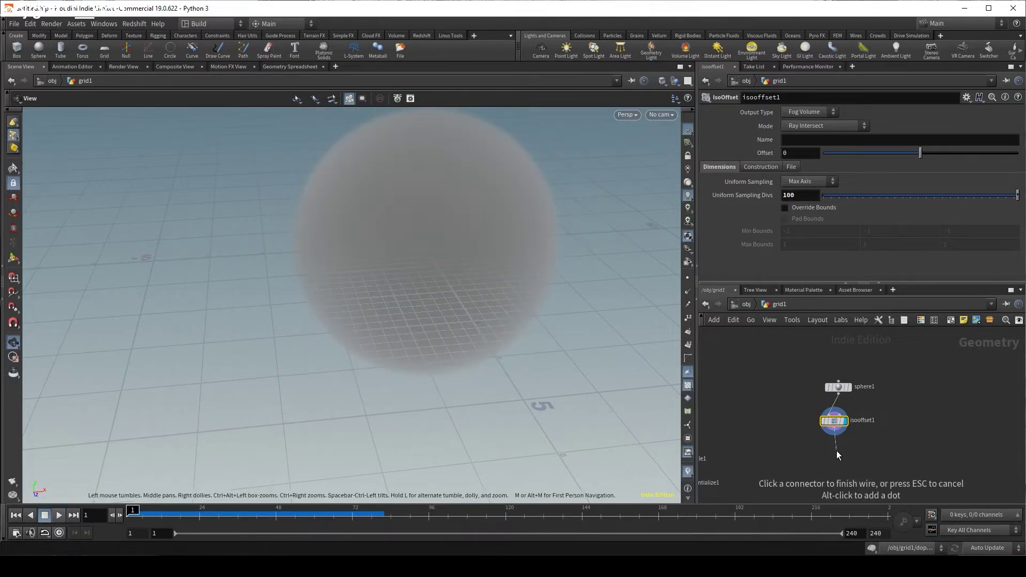
key(Tab)
text(scatt)
key(Return)
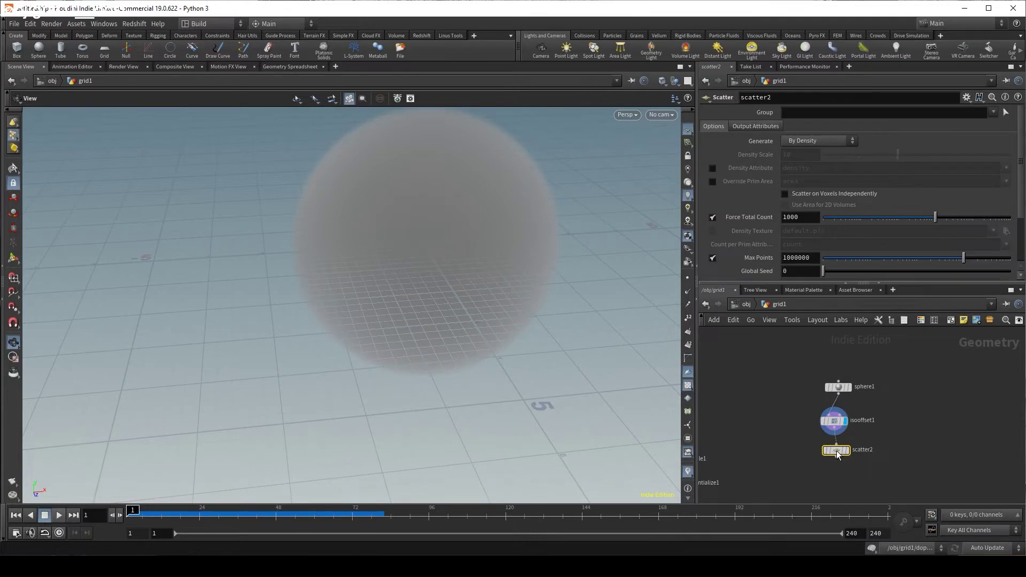
drag(457, 286, 316, 195)
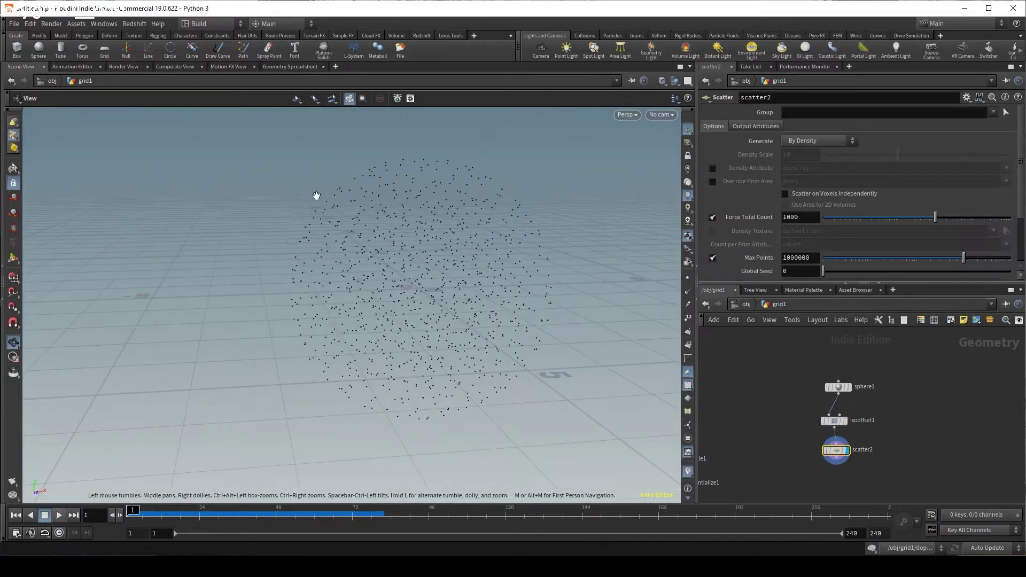
click(799, 217)
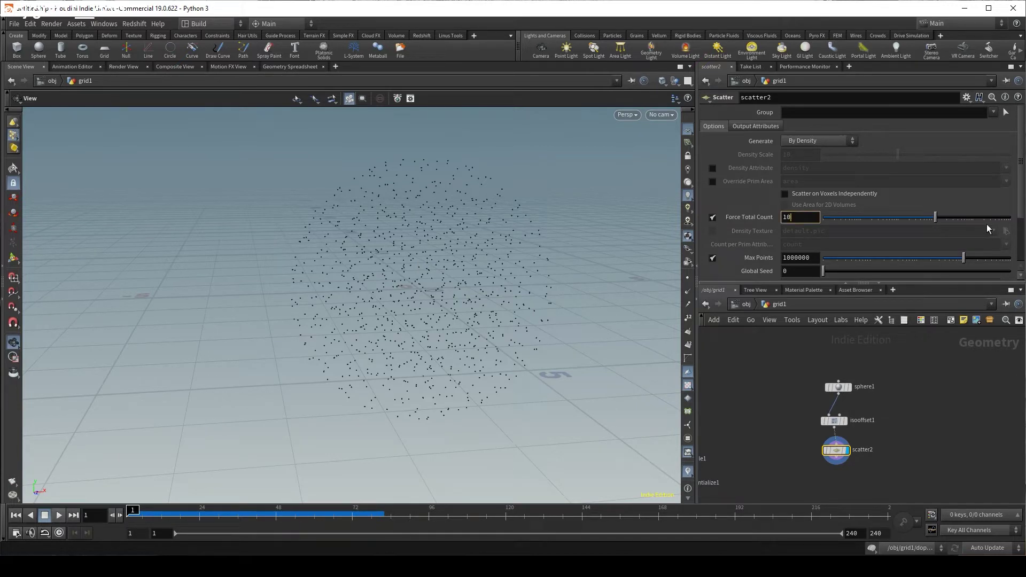
key(Return)
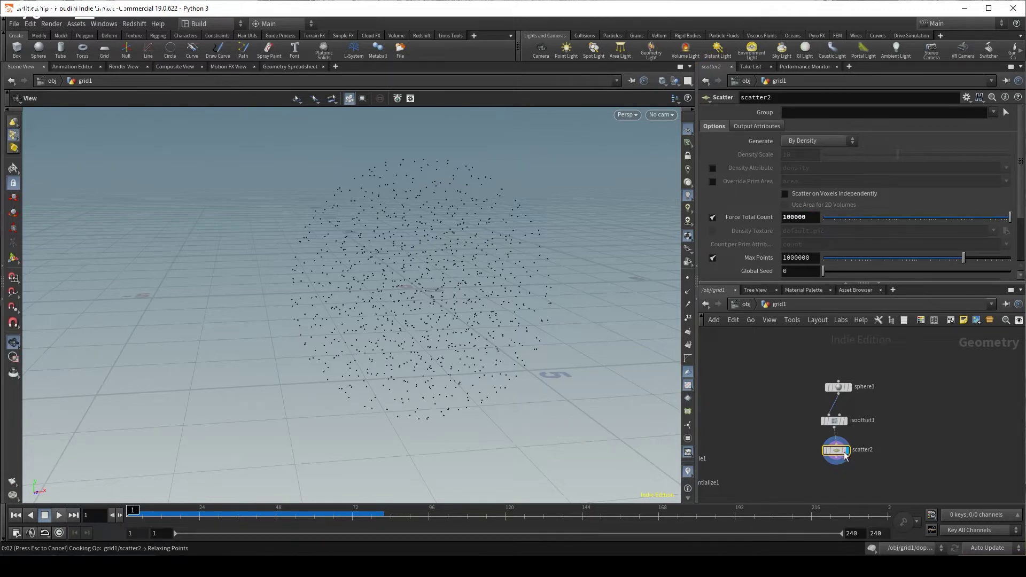
middle_drag(944, 440, 857, 412)
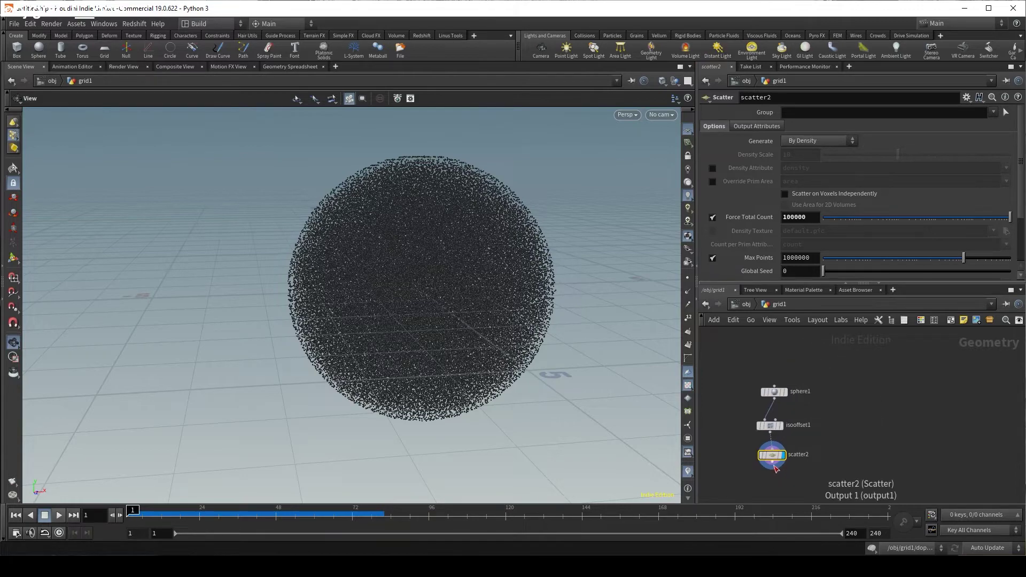
Add a second, unconnected Sphere node beside the scattered sphere chain.
middle_drag(907, 424, 860, 386)
scroll(424, 270, up, 5)
key(Tab)
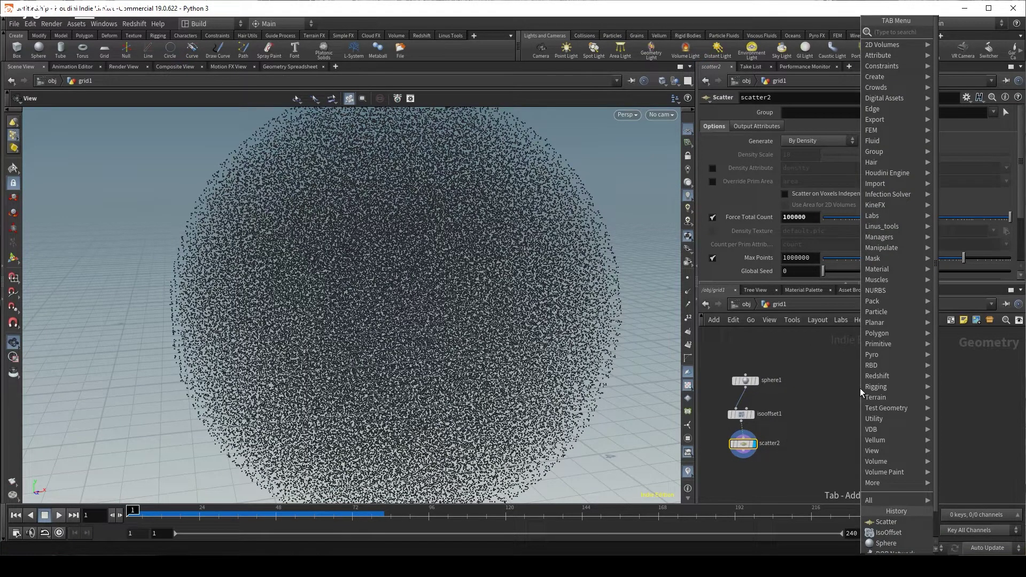
text(dopnet)
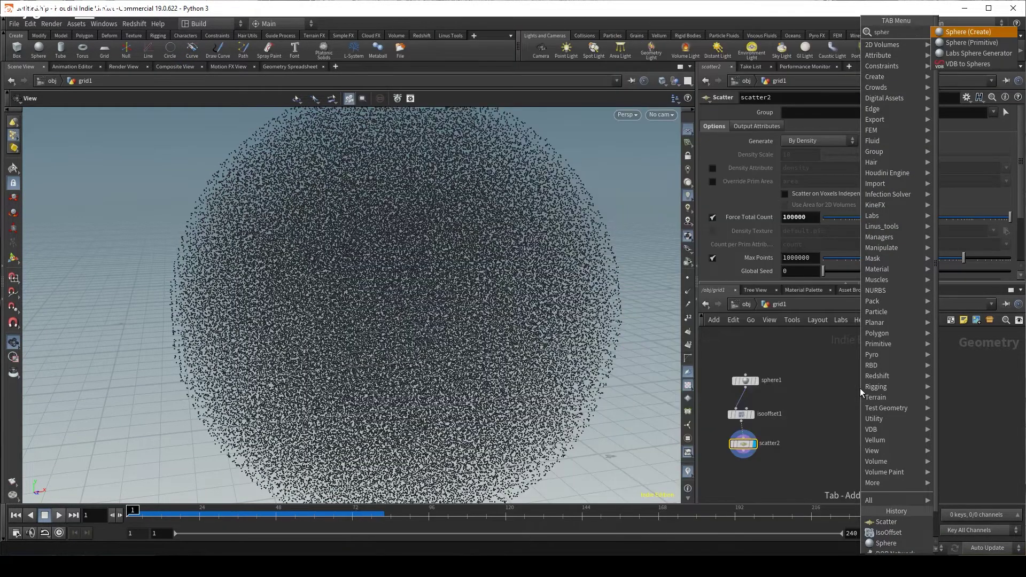
key(Return)
click(860, 388)
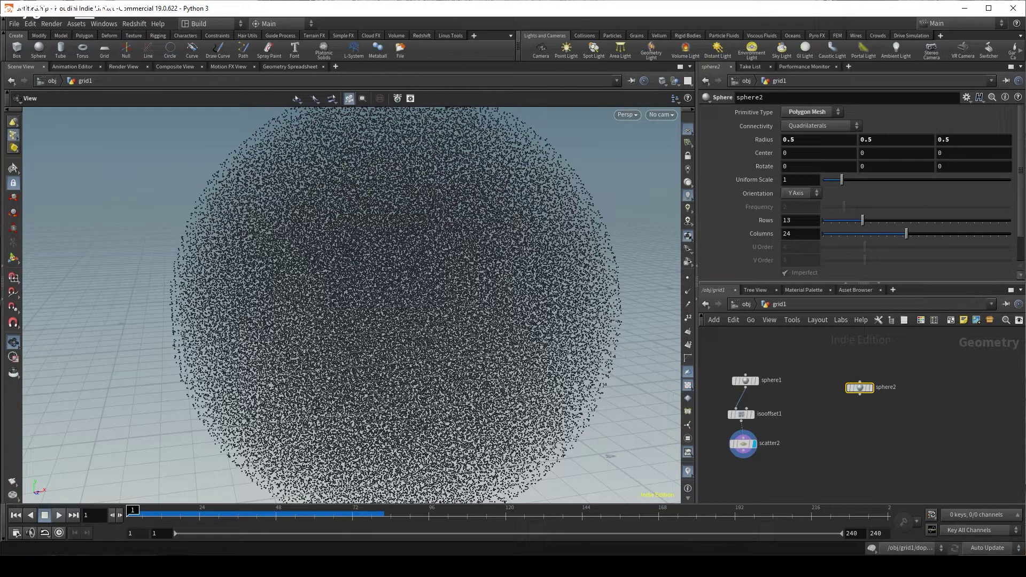
Set the second sphere's Uniform Scale to 0.5 and its X radius to 1, and display it.
double_click(793, 178)
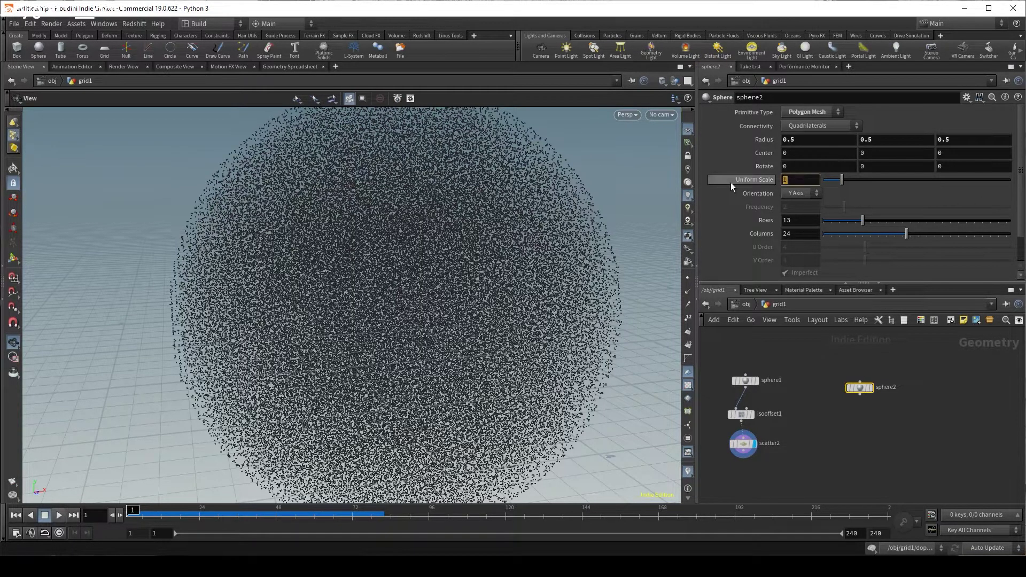
text(.5)
key(Return)
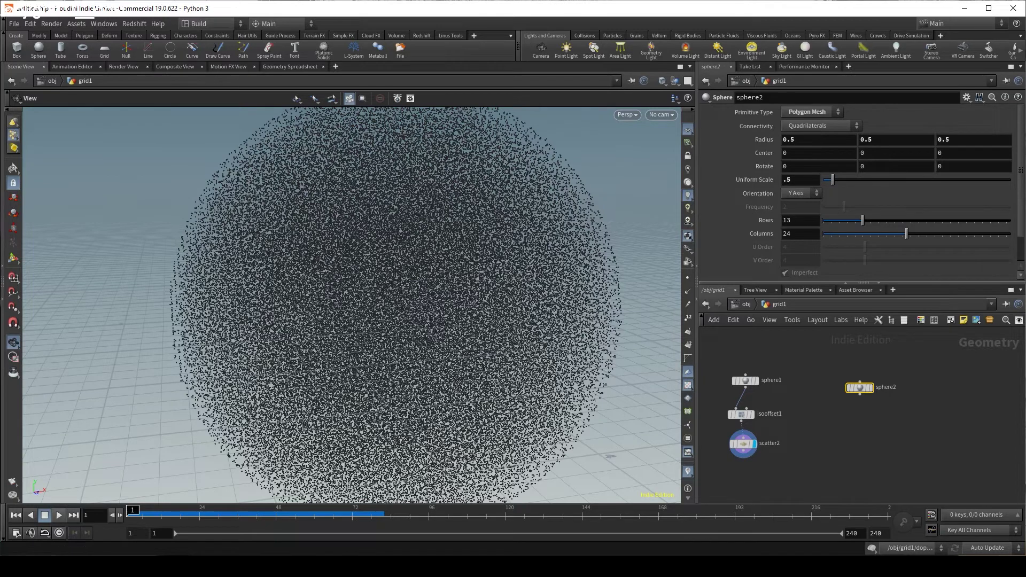
double_click(833, 142)
key(Return)
click(869, 388)
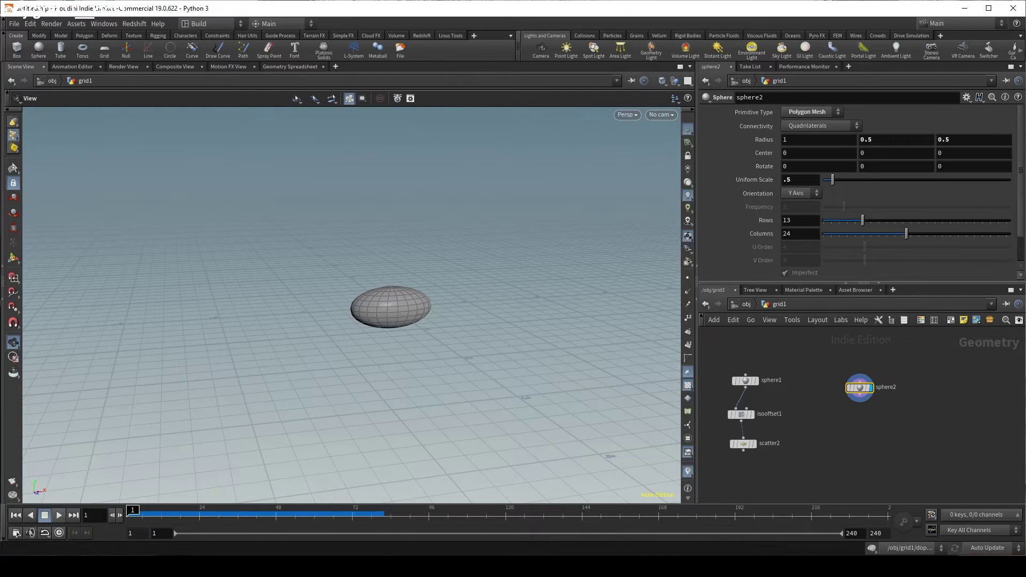
Duplicate the stretched sphere and set the copy's X radius to 0.5 and Y radius to 1.
alt+drag(880, 395, 933, 391)
text(1)
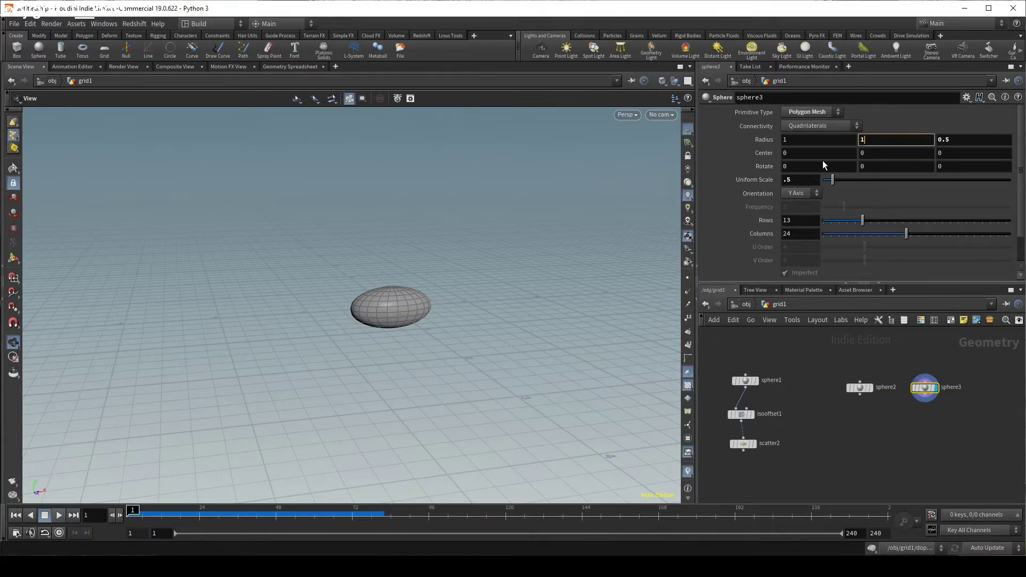
key(Return)
double_click(784, 139)
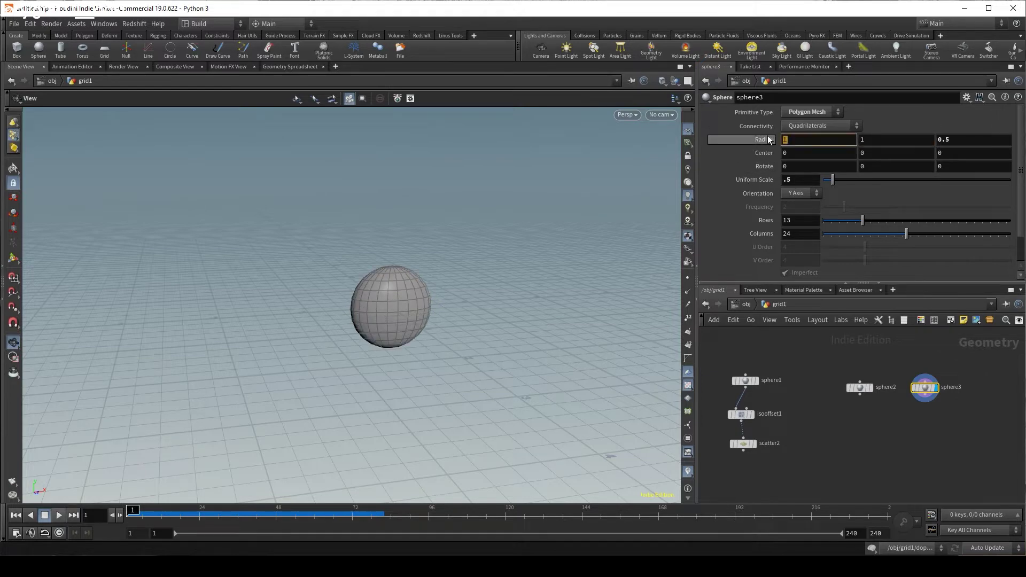
text(.5)
key(Return)
Combine the two stretched spheres with a Merge node and display the merged shape.
drag(962, 366, 839, 412)
click(851, 390)
click(875, 419)
text(merge)
key(Return)
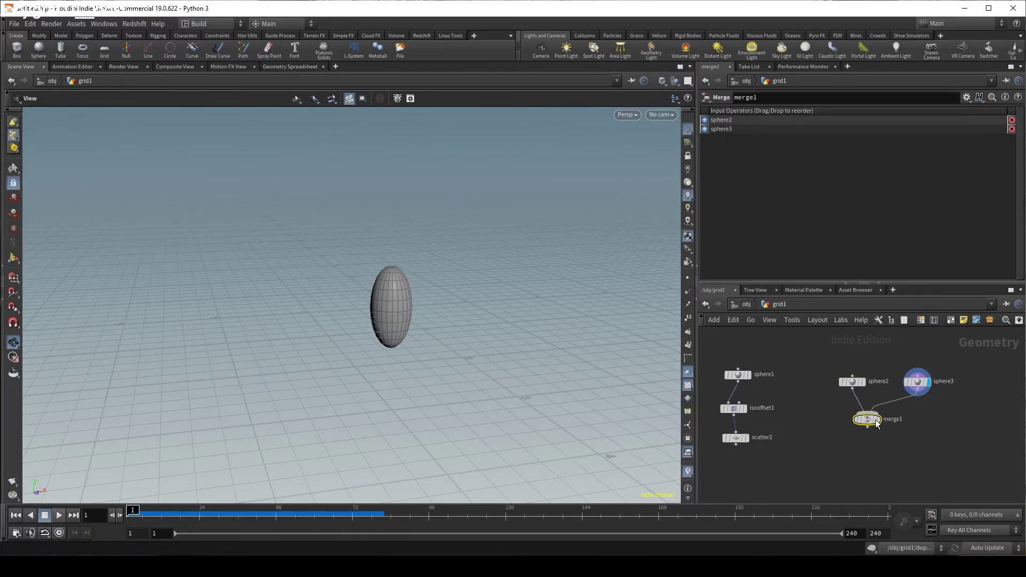
click(879, 418)
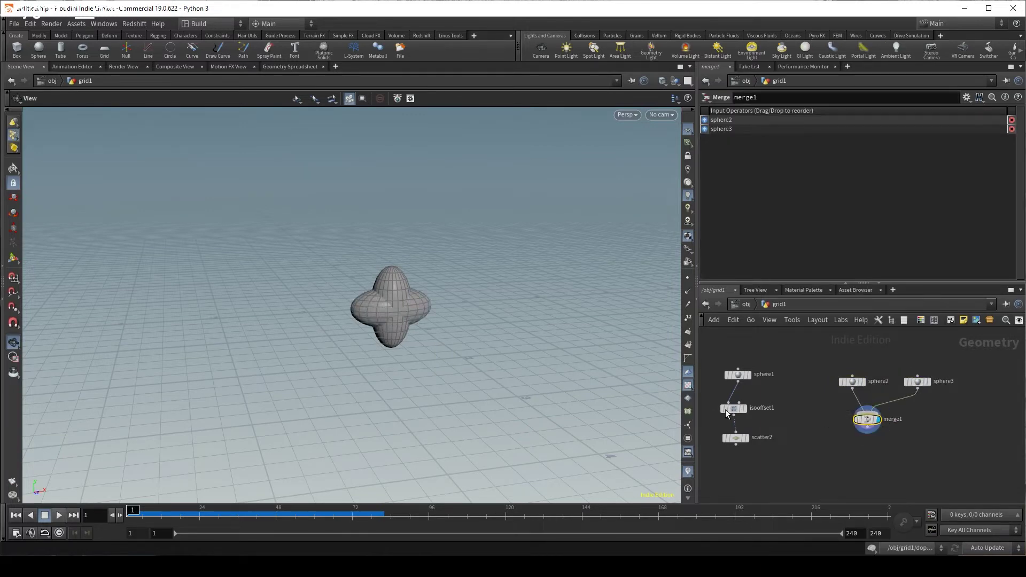
Append a VDB from Polygons node to the merge, display it, and set its Voxel Size to 0.03.
drag(742, 441, 742, 440)
key(Tab)
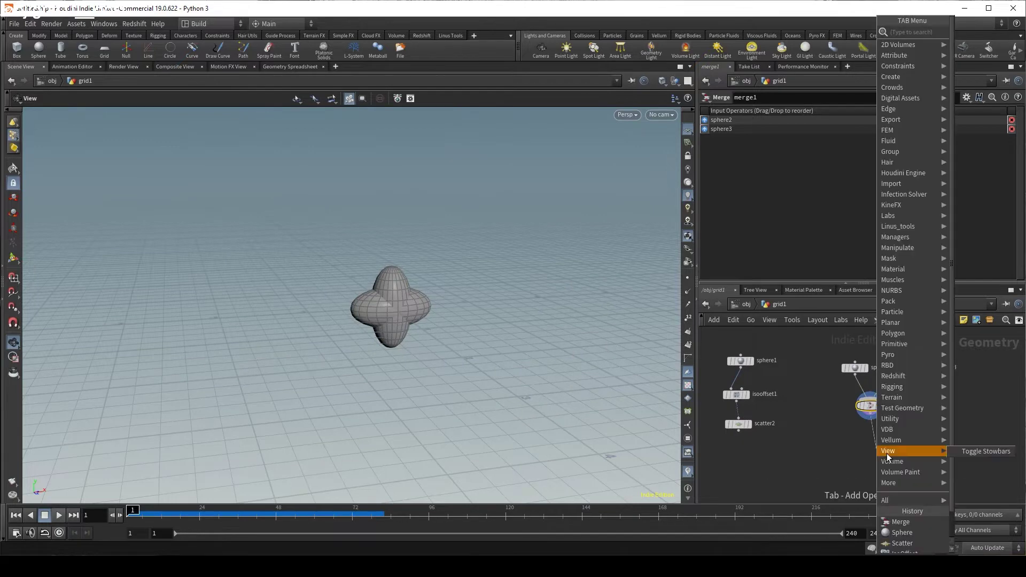
text(vdb from)
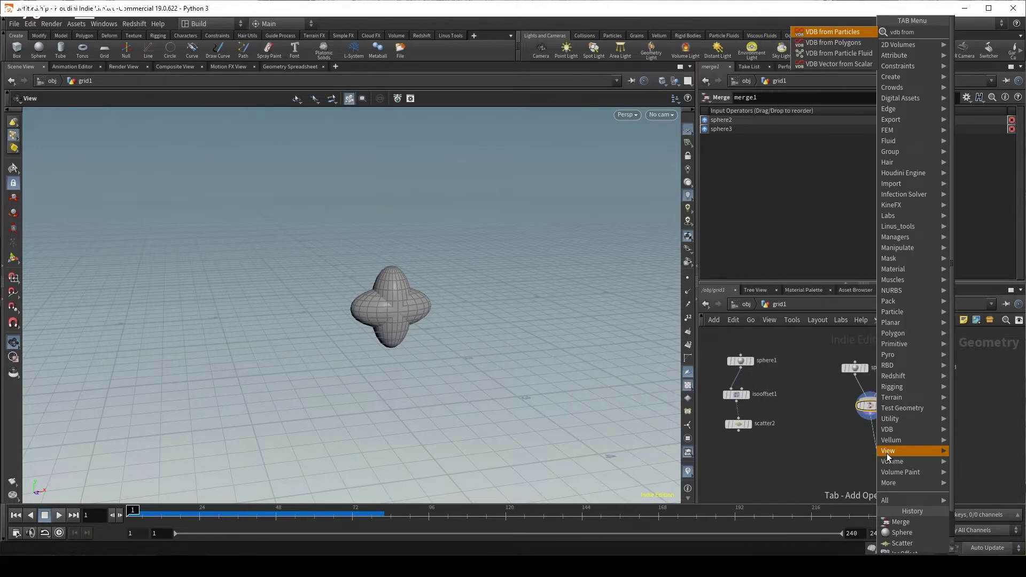
key(Down)
key(Return)
click(888, 457)
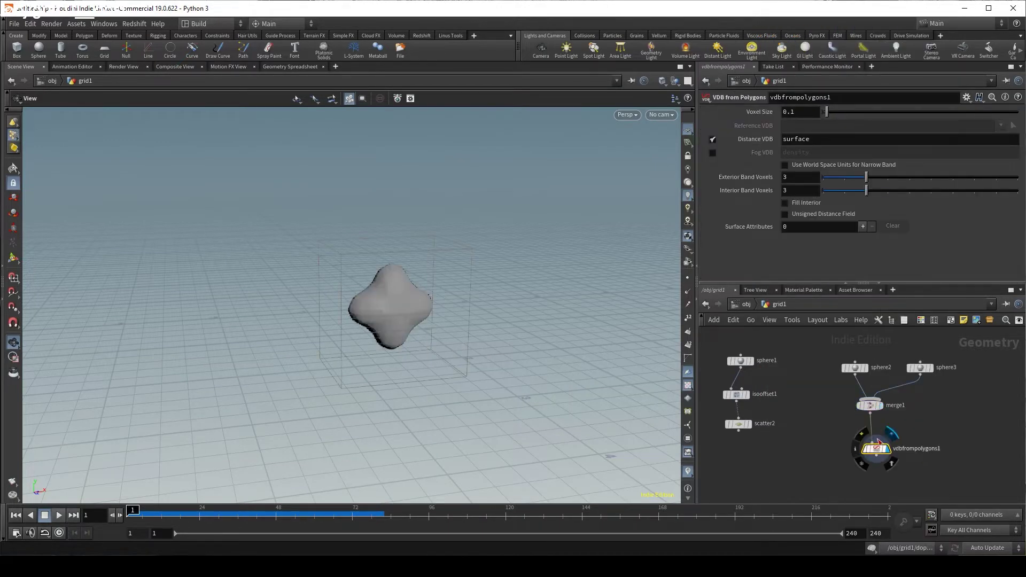
text(03)
key(Return)
Append a Group node to the sphere's Scatter, wire the VDB into its second input, and display it.
middle_drag(765, 471, 818, 437)
mouse_move(791, 400)
click(791, 399)
click(805, 435)
text(group)
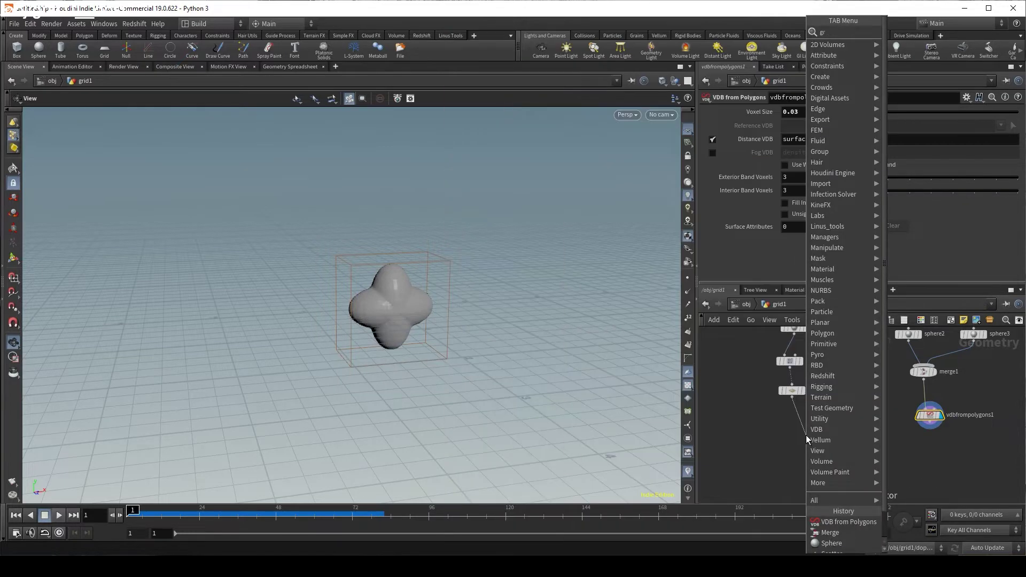
key(Return)
click(931, 429)
click(806, 433)
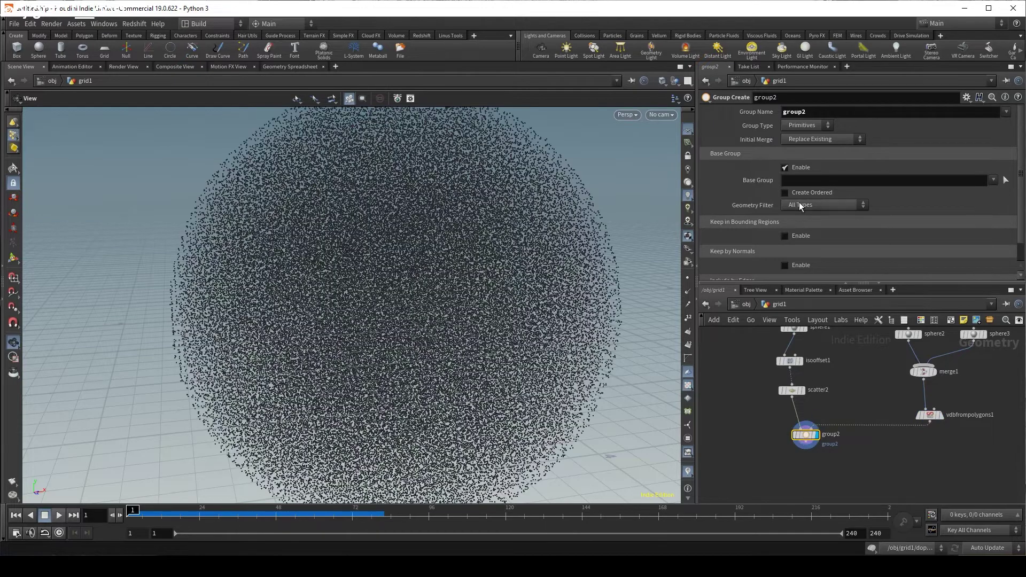
Configure the group as a Points group, with Base Group disabled and Keep in Bounding Regions enabled using Bounding Volume.
click(800, 168)
click(785, 197)
click(814, 209)
click(835, 251)
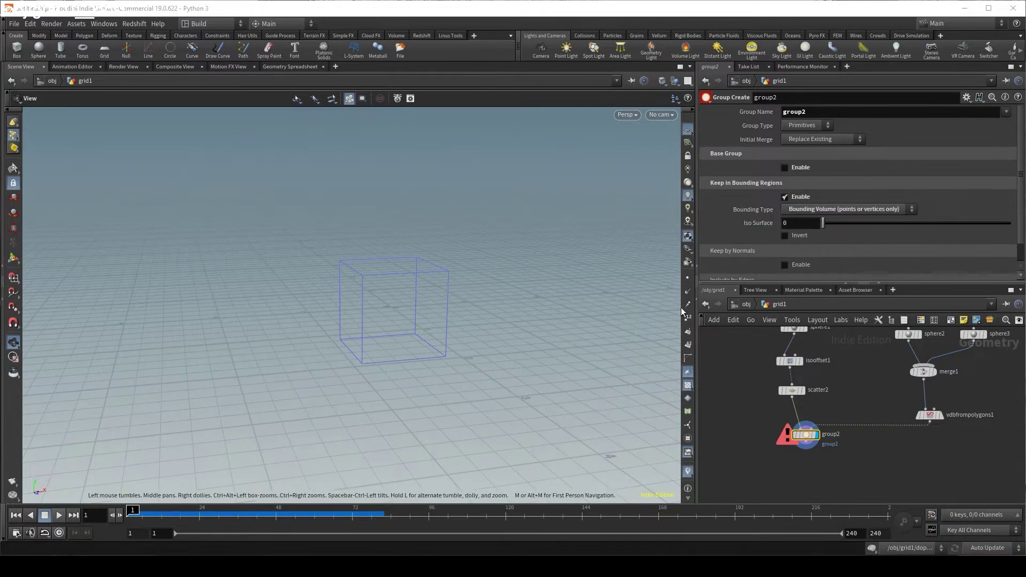
click(812, 127)
click(808, 138)
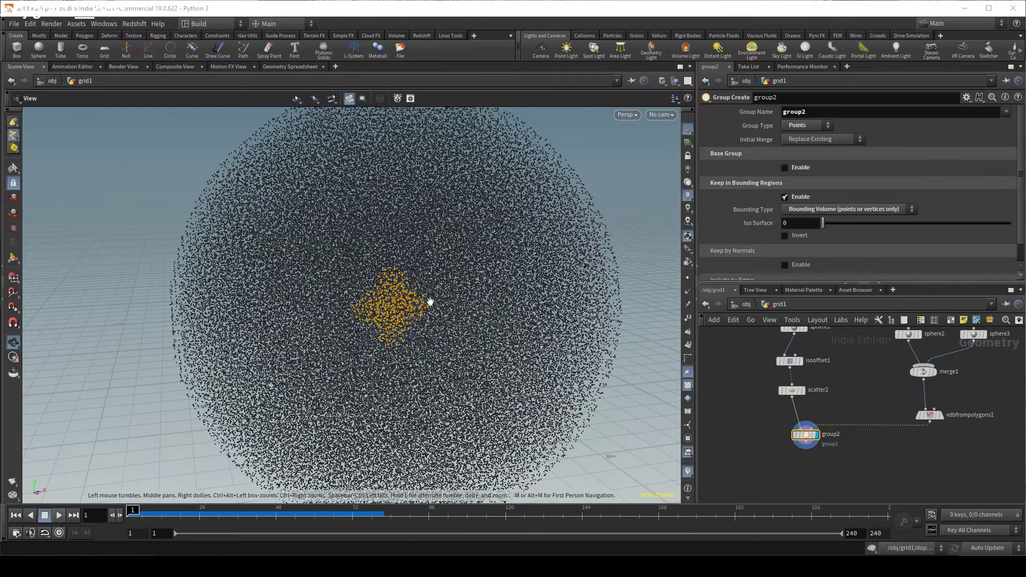
Save the scene as a .hiplc file.
scroll(409, 305, down, 5)
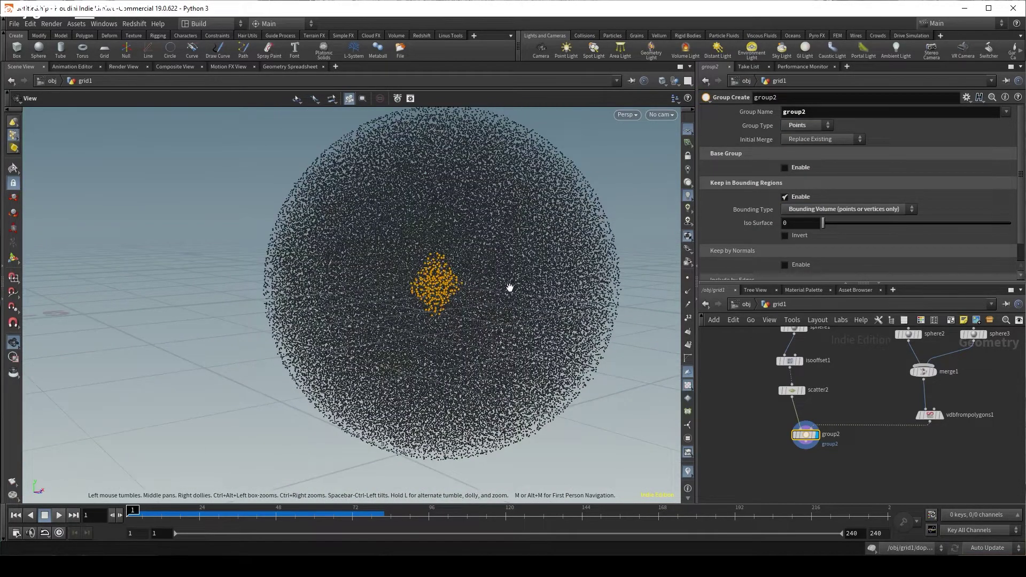
middle_drag(893, 458, 889, 426)
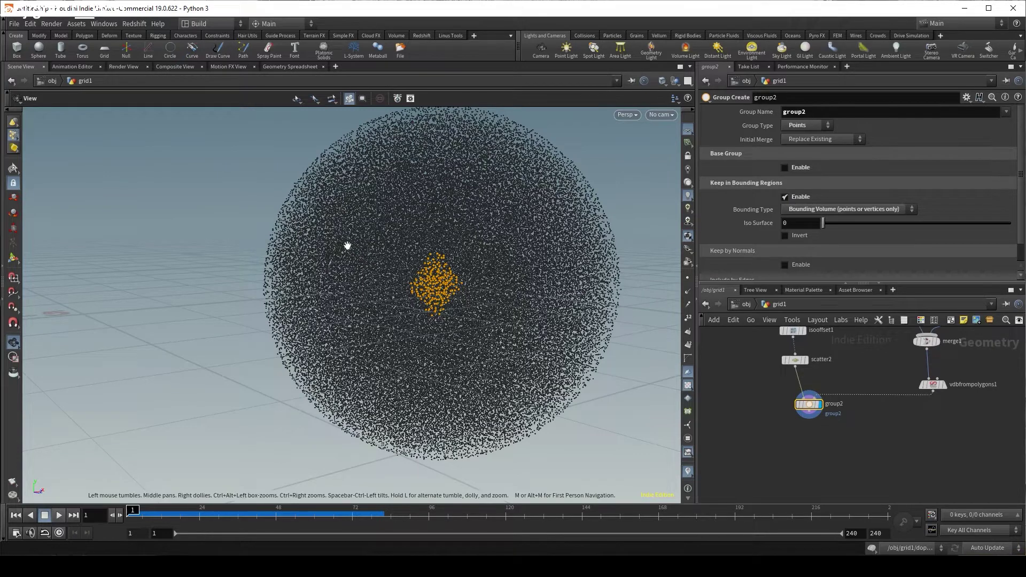
click(15, 24)
click(32, 95)
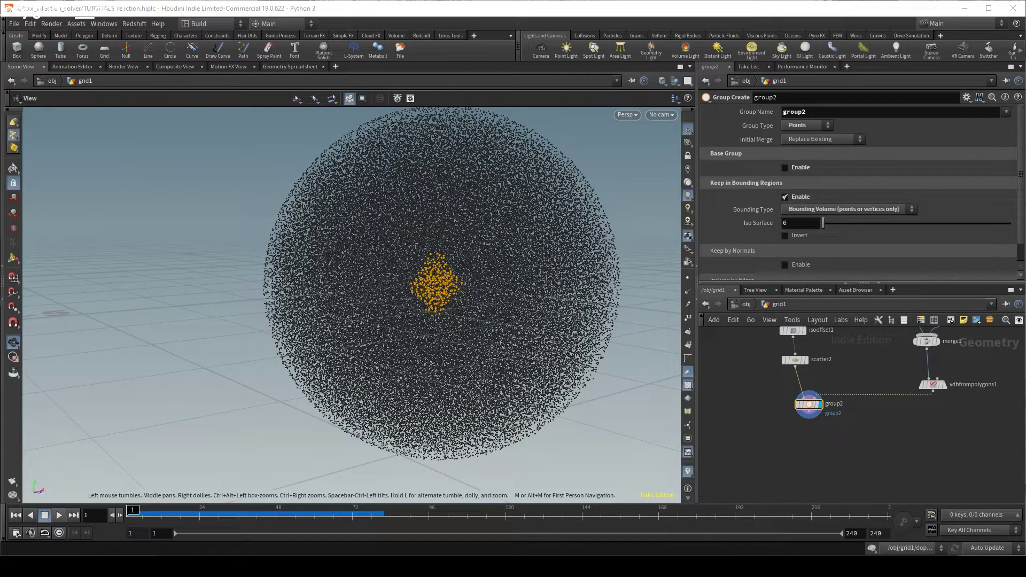
Append an Attribute Wrangle to the bounding-volume Group node and restrict it to group2.
key(Tab)
text(wra)
key(Return)
click(811, 443)
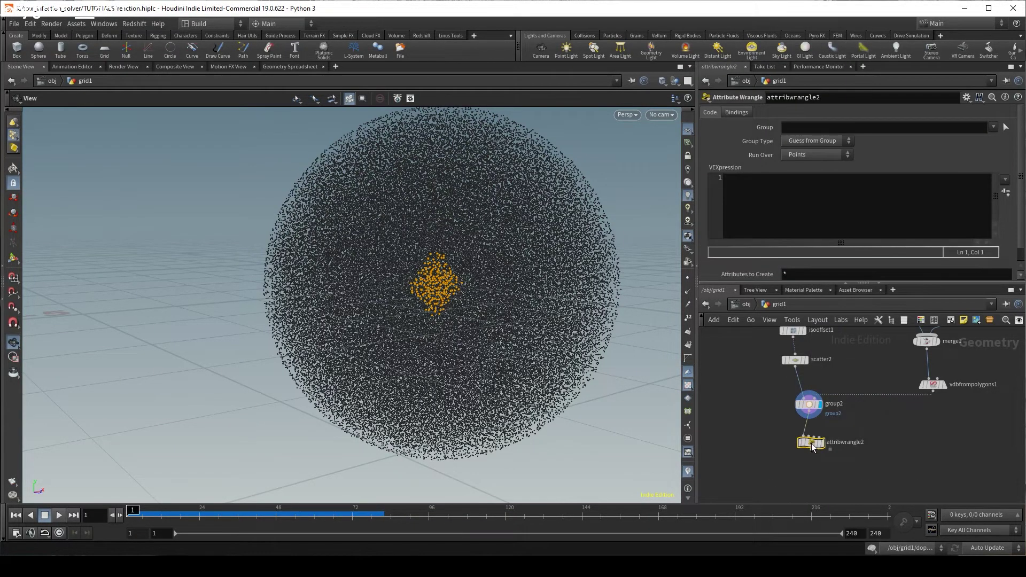
click(995, 127)
click(1001, 140)
click(799, 207)
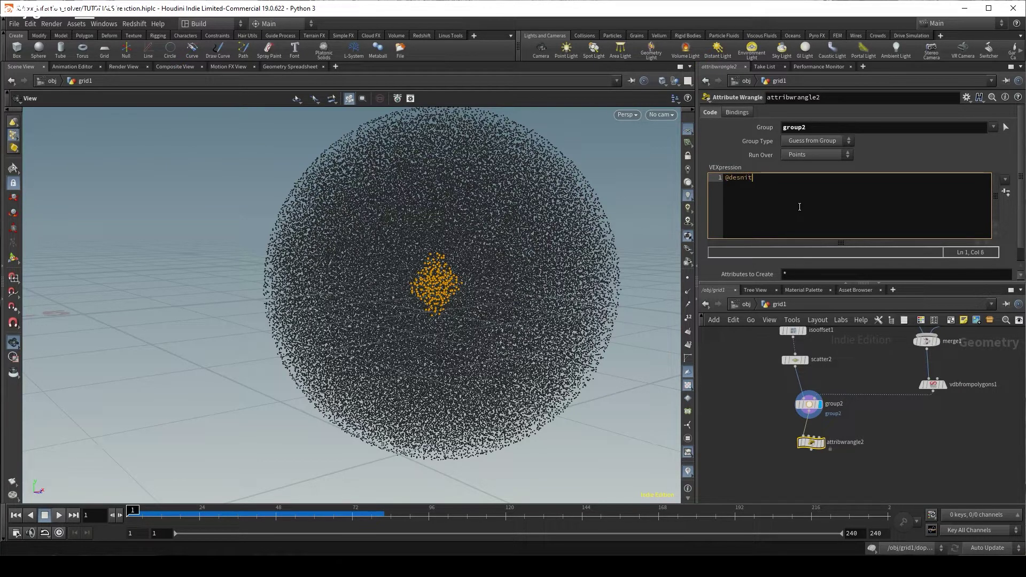
key(BackSpace)
key(BackSpace)
key(BackSpace)
key(BackSpace)
key(BackSpace)
key(BackSpace)
text(n)
text(nsi)
text(ty = 1)
click(822, 442)
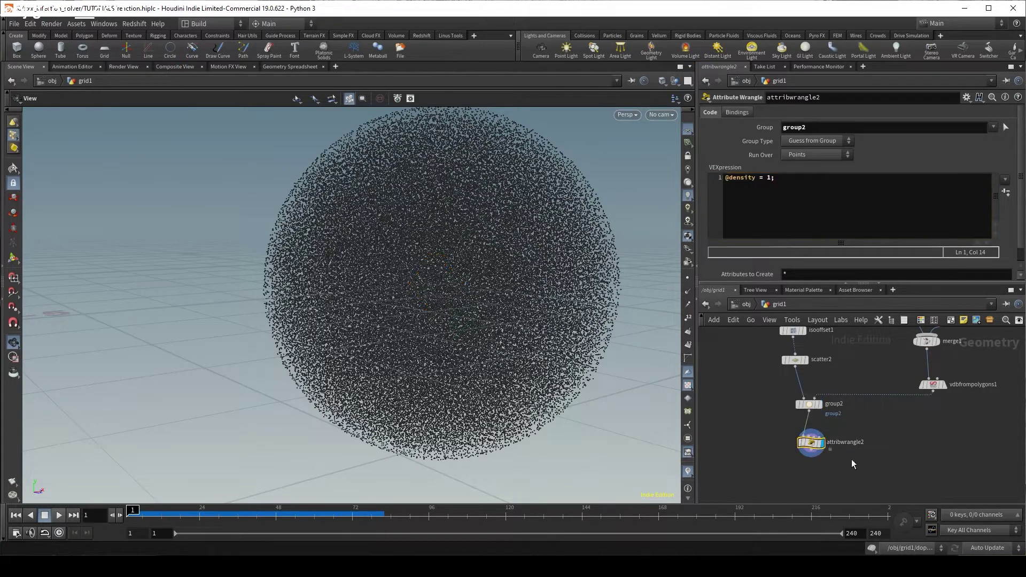
Append an Infection initialize node to the density wrangle and display it.
middle_drag(855, 462, 853, 426)
click(808, 416)
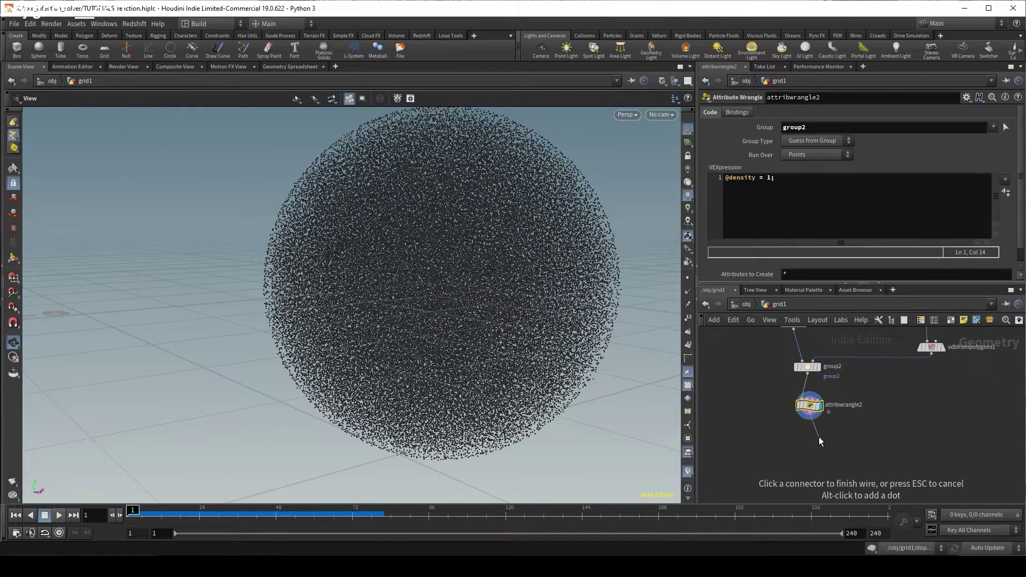
key(Tab)
text(i)
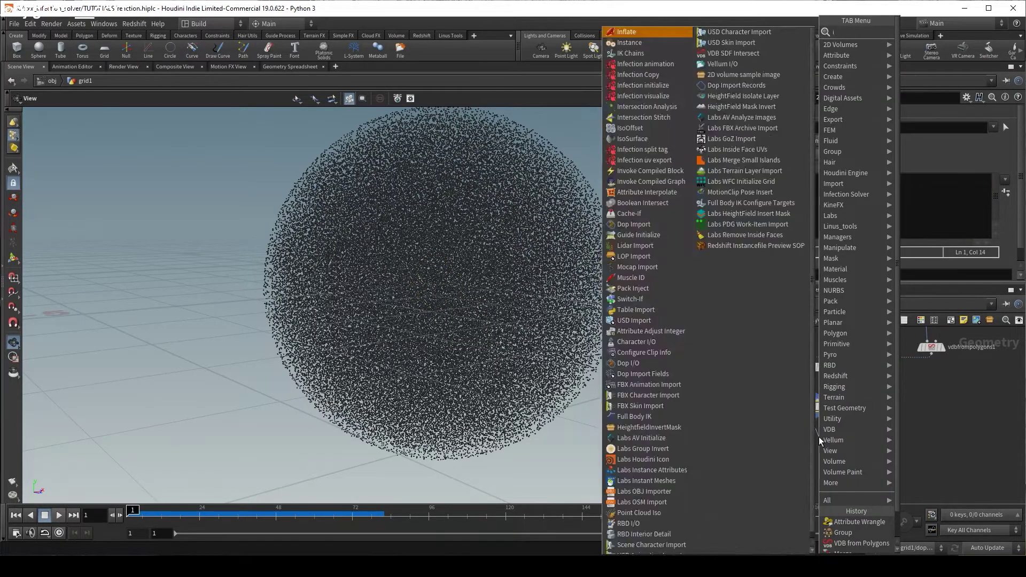
text(ntin)
key(Return)
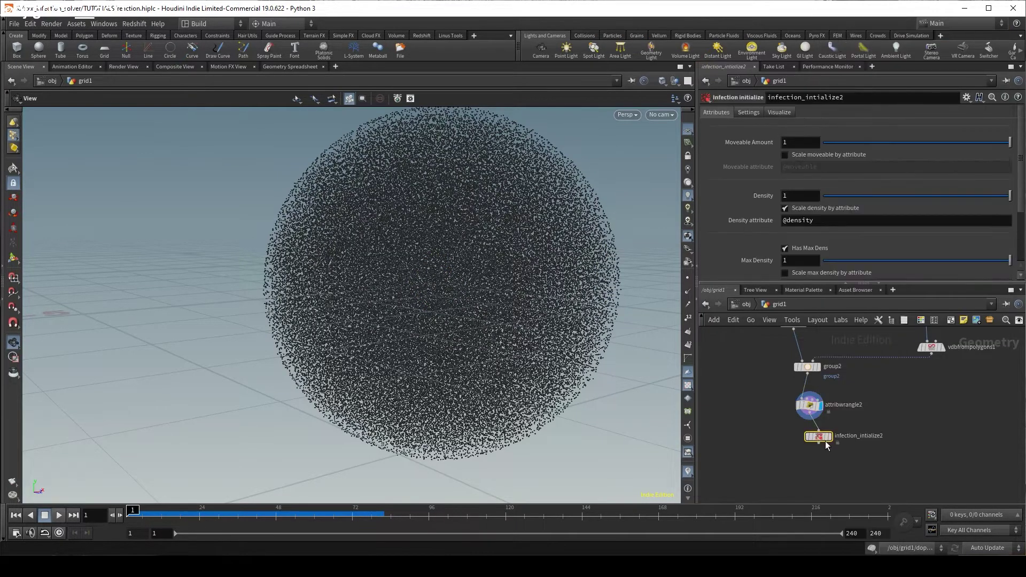
click(829, 437)
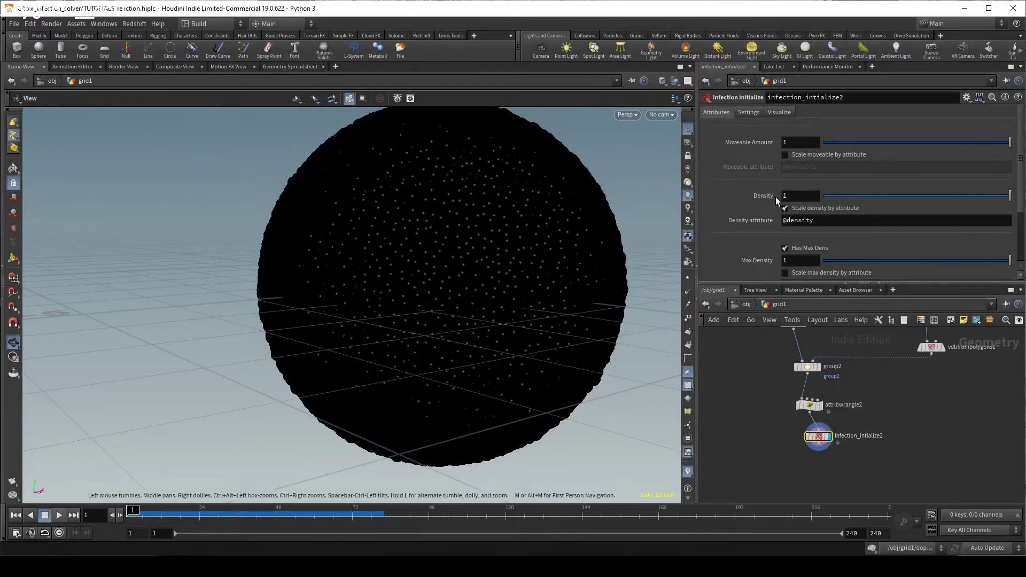
Examine the density, density attribute, max density and fuel settings of the Infection initialize node.
scroll(801, 266, down, 2)
scroll(809, 235, up, 3)
double_click(807, 222)
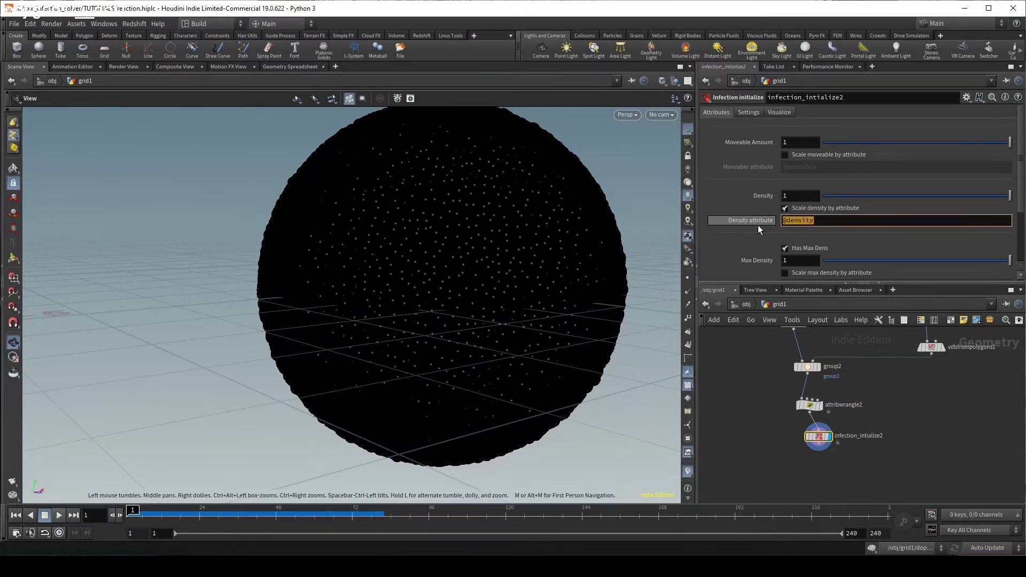
scroll(743, 245, down, 3)
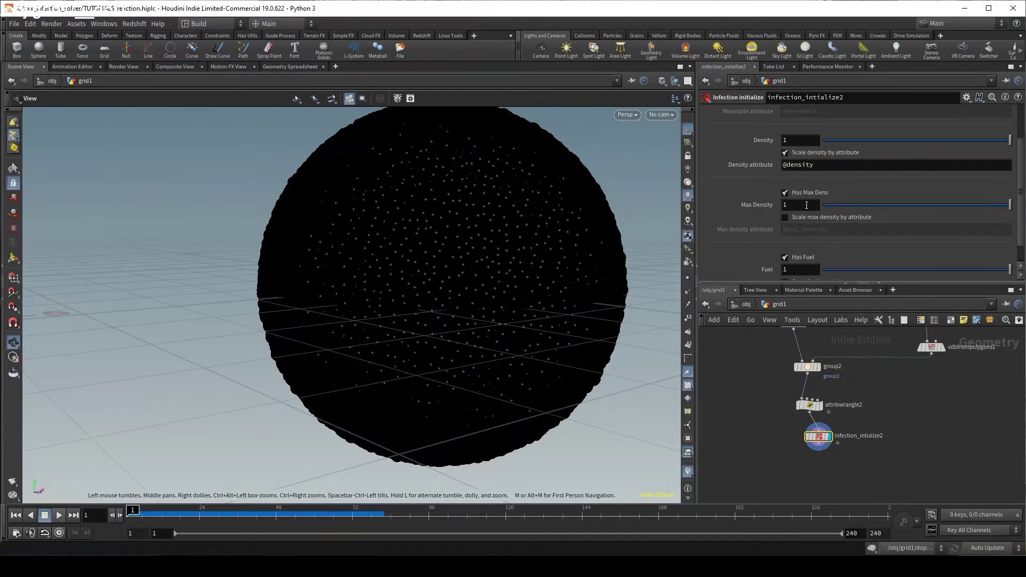
scroll(789, 244, down, 1)
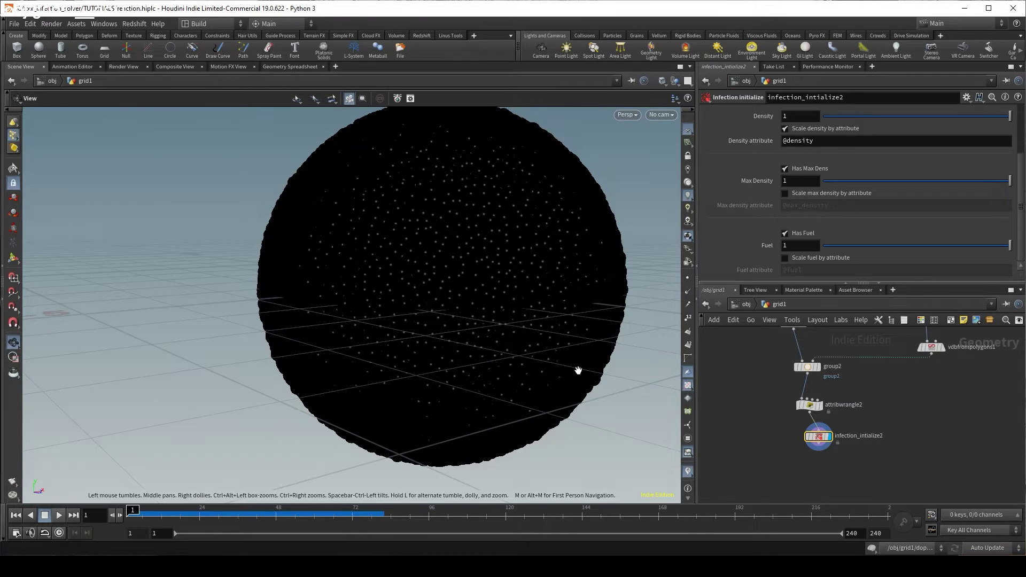
middle_drag(892, 422, 873, 393)
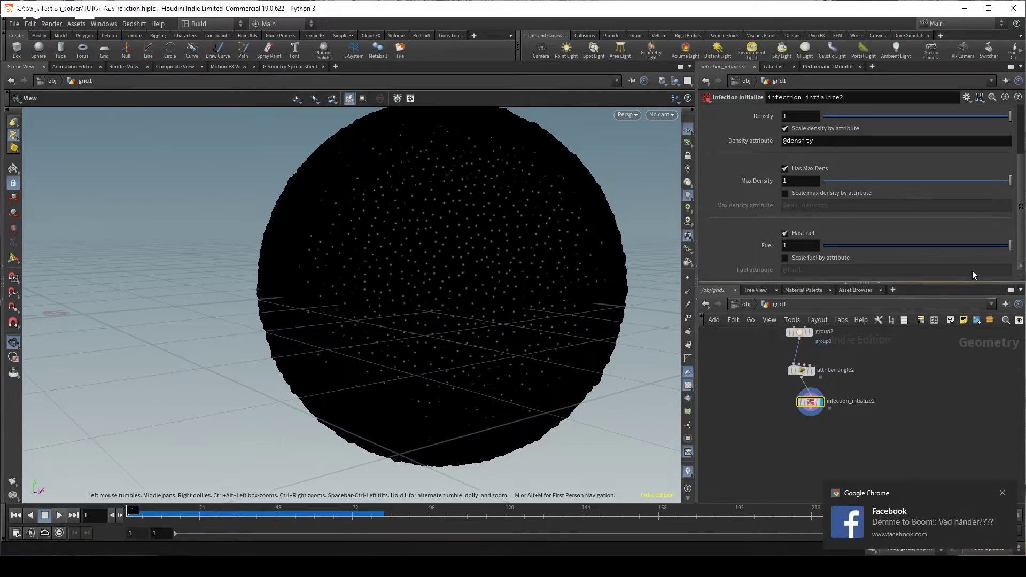
scroll(817, 210, up, 3)
scroll(816, 210, down, 3)
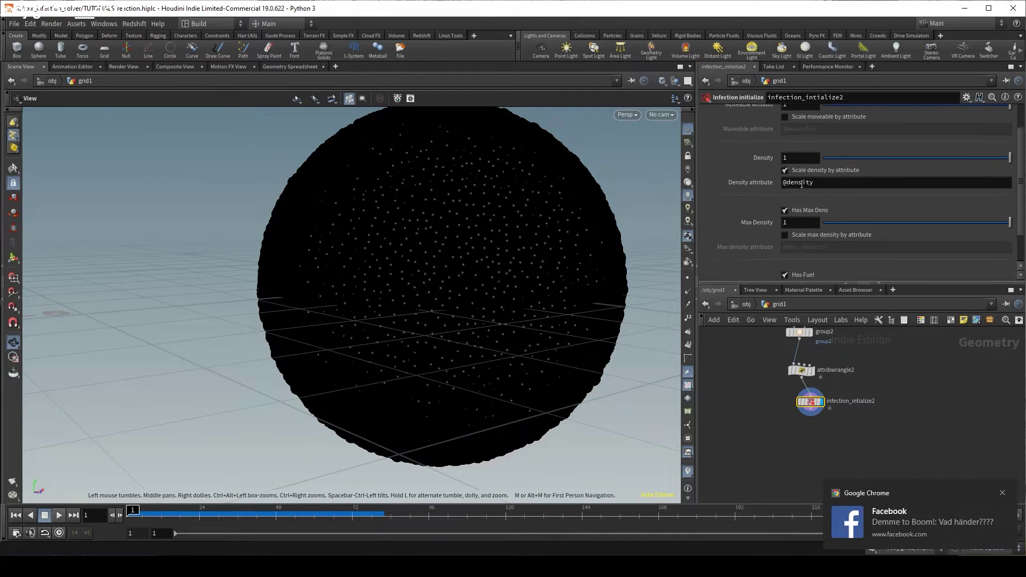
Append a DOP Network to the Infection initialize node and go inside it.
middle_drag(952, 409, 948, 378)
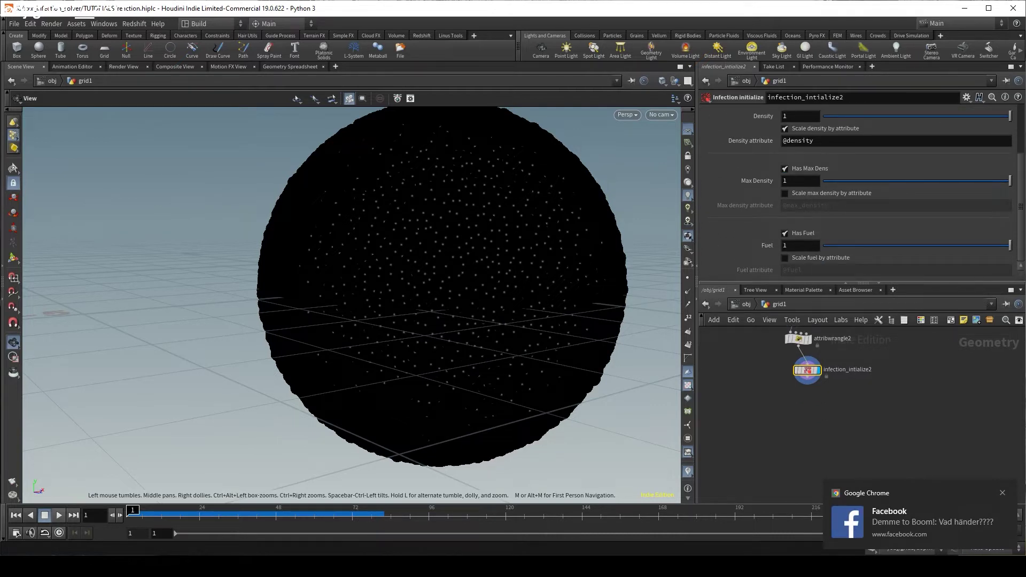
key(Tab)
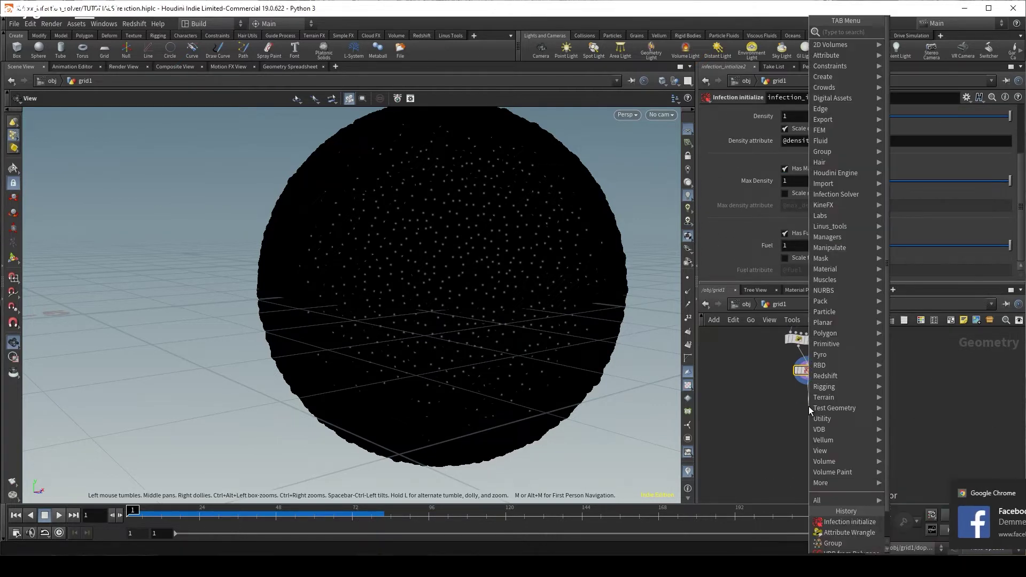
key(Return)
click(809, 406)
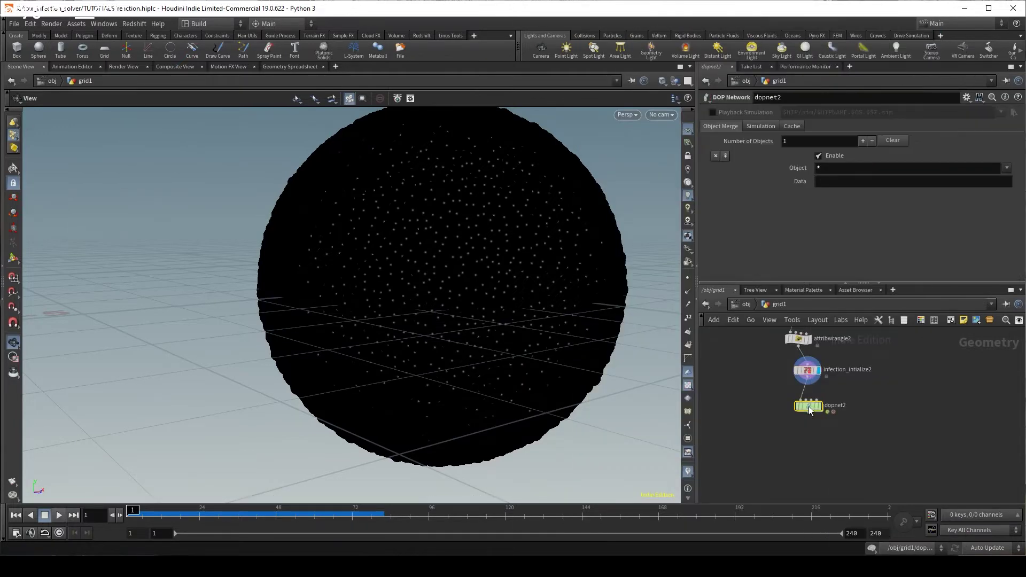
double_click(816, 408)
Add a Dop infection Solver core node and wire it into the network's output.
key(Tab)
mouse_move(827, 371)
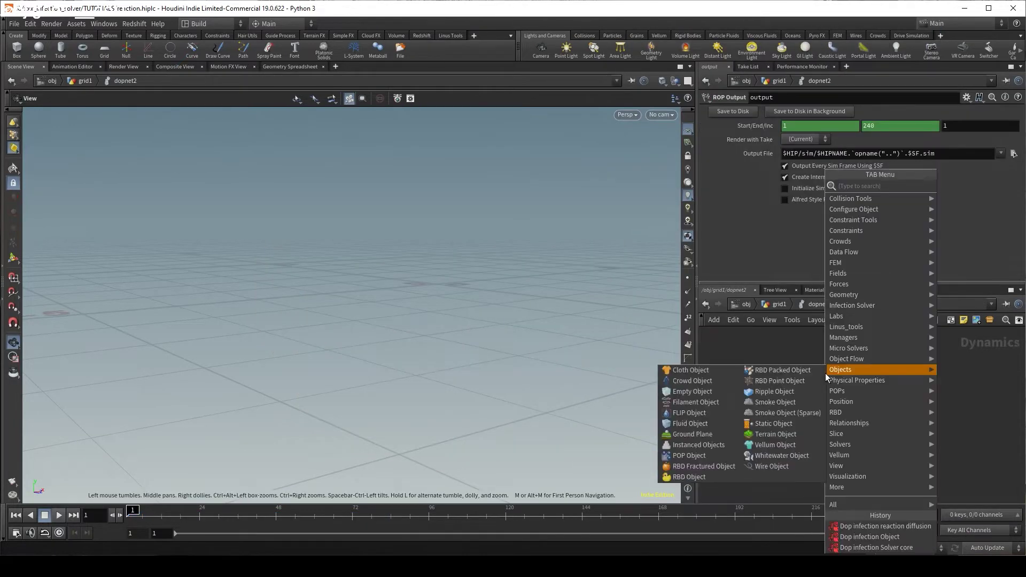
text(solv c)
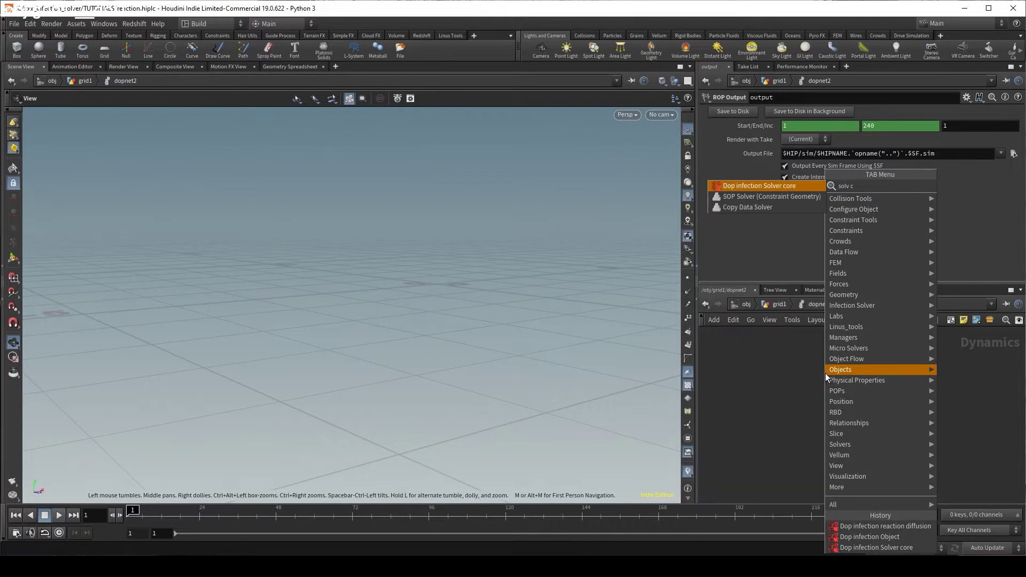
key(Return)
click(879, 373)
click(880, 383)
click(857, 413)
key(Tab)
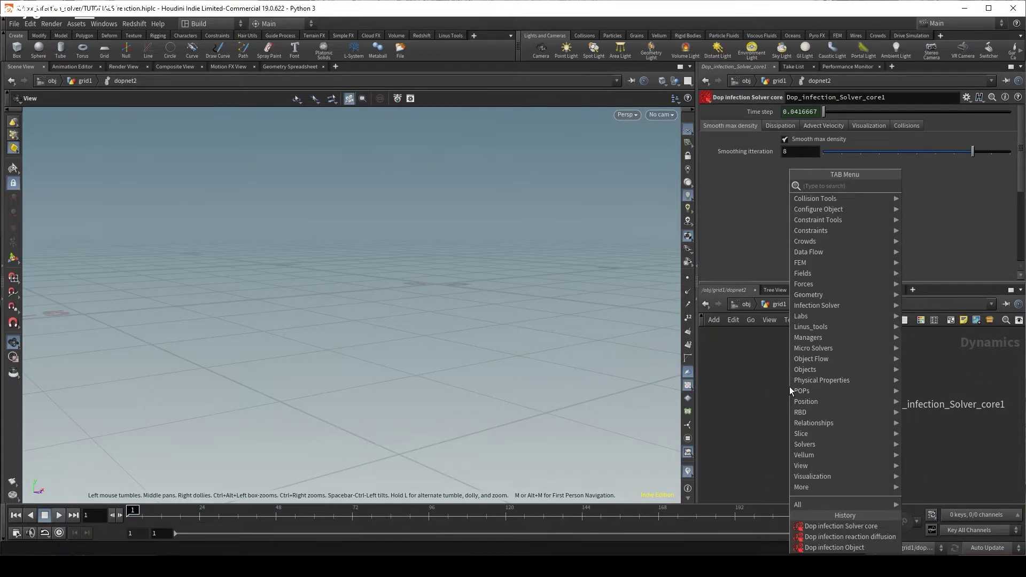
text(inf)
key(Return)
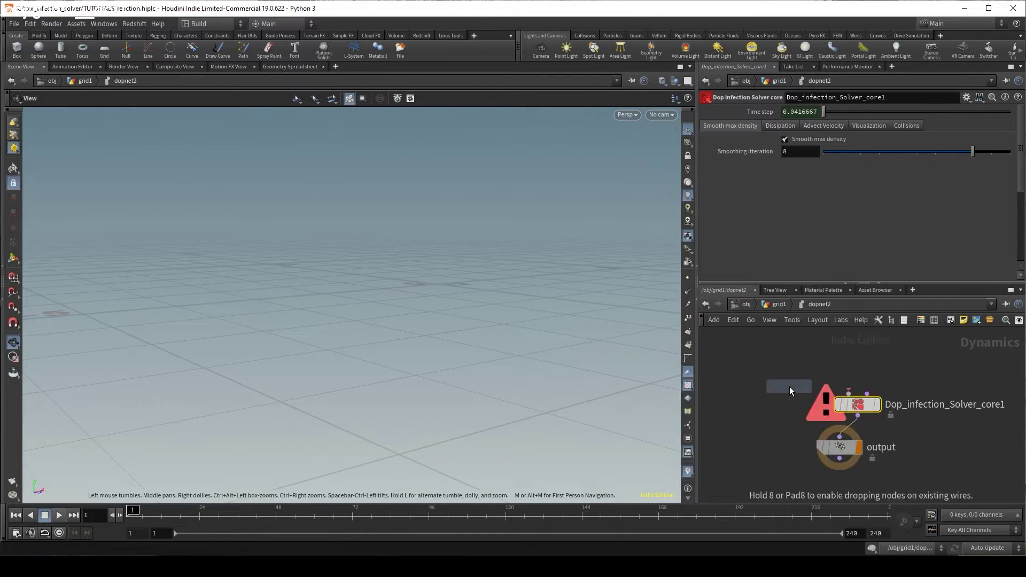
Add a Dop infection Object node and wire it into the first input of the Solver core.
key(Tab)
text(in b)
key(BackSpace)
text(ob)
key(Down)
key(Return)
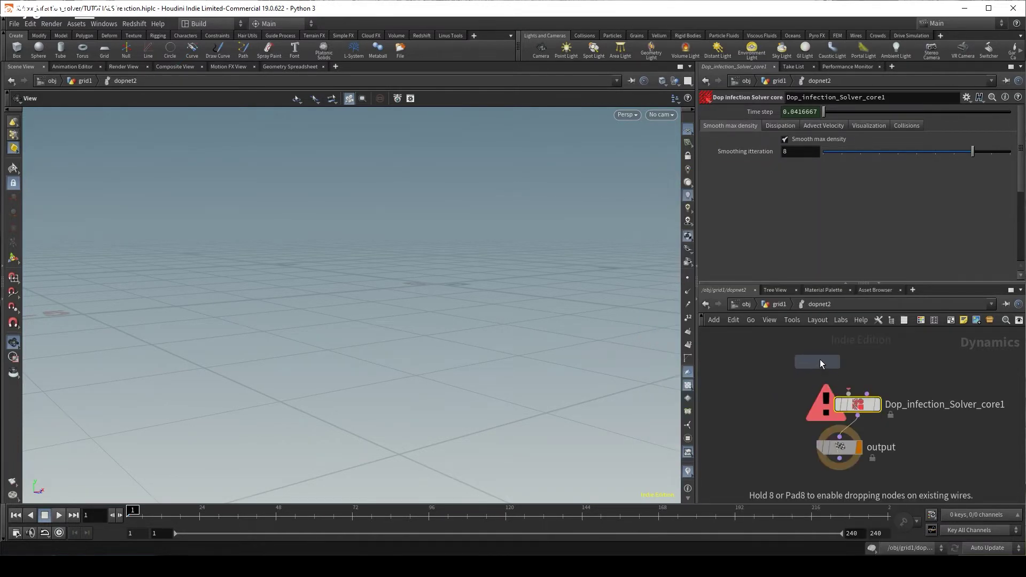
click(820, 359)
click(820, 372)
click(849, 393)
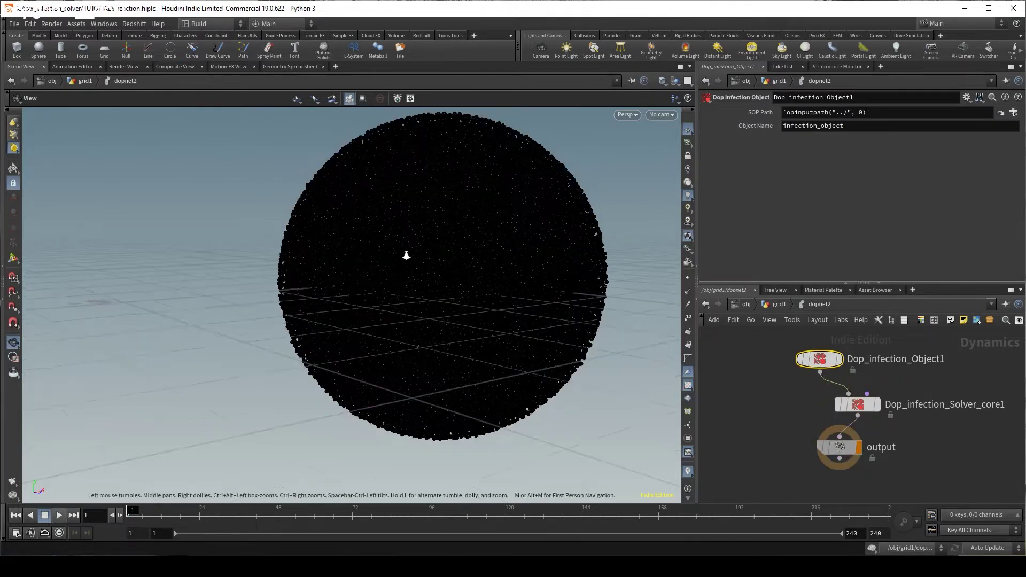
Enable Scale over density in the Solver core's visualization settings and select the first point of its scale ramp.
drag(408, 251, 538, 284)
click(857, 405)
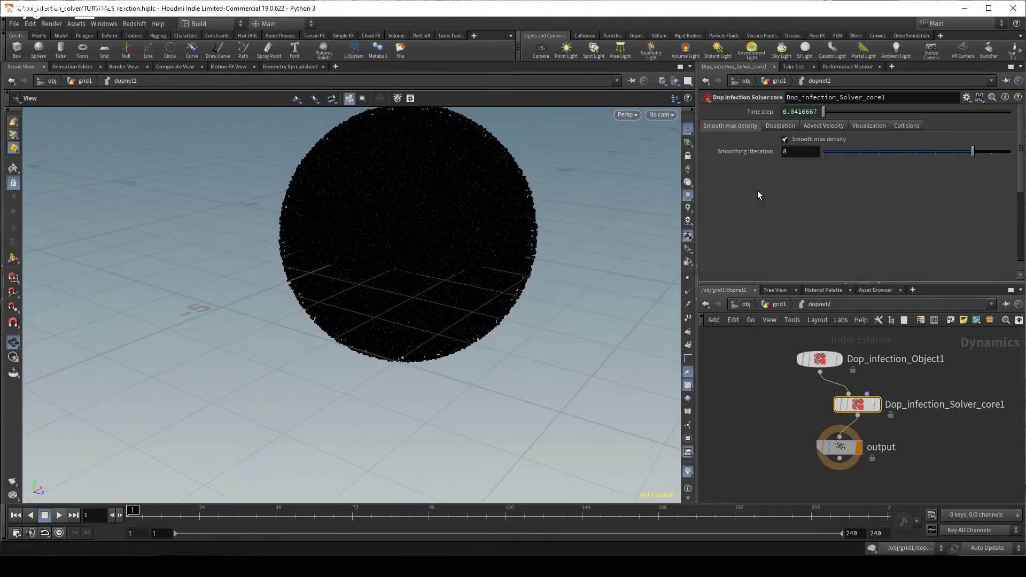
drag(501, 234, 341, 303)
scroll(341, 302, up, 3)
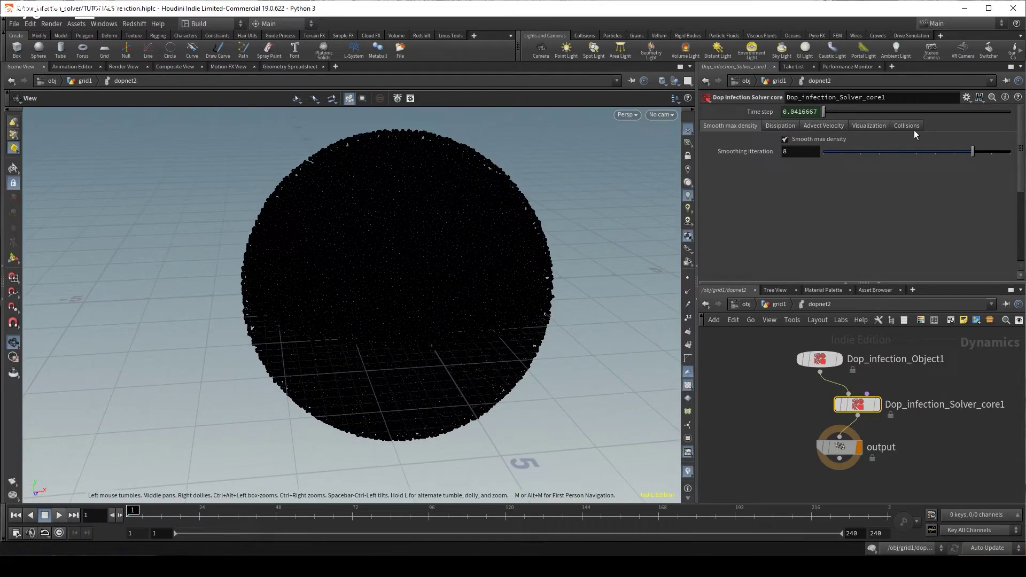
click(865, 126)
scroll(790, 187, down, 3)
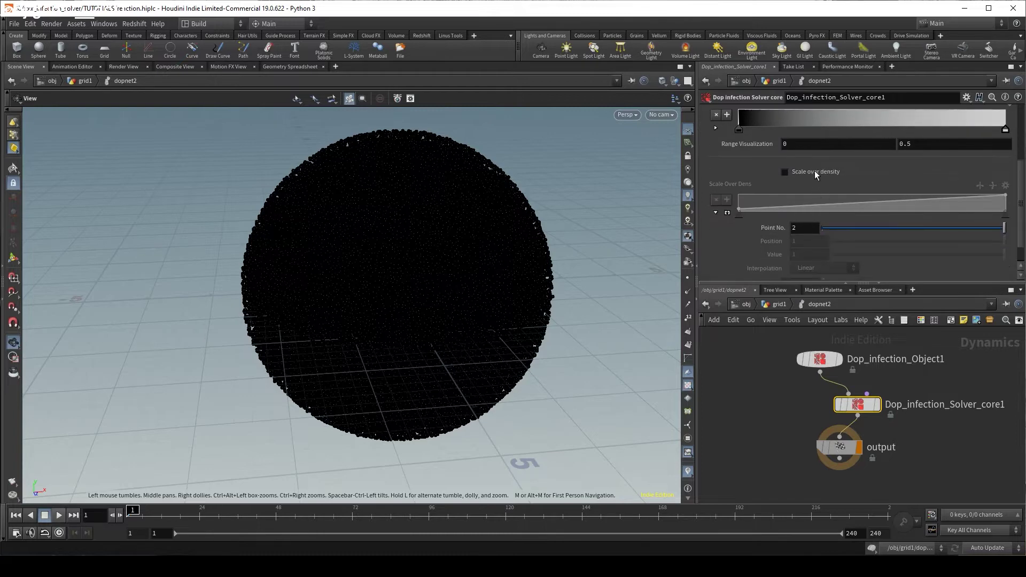
click(814, 171)
click(738, 214)
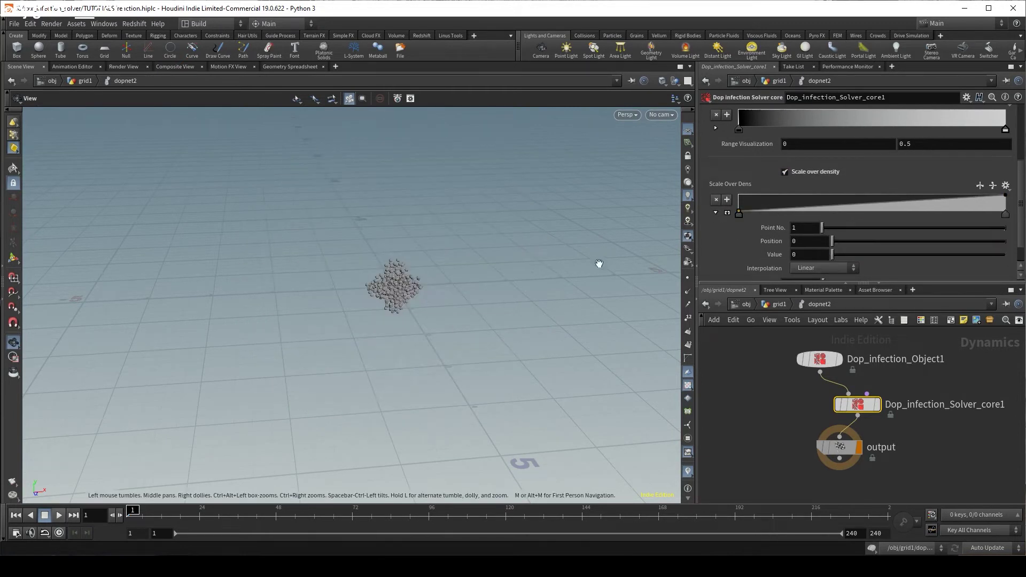
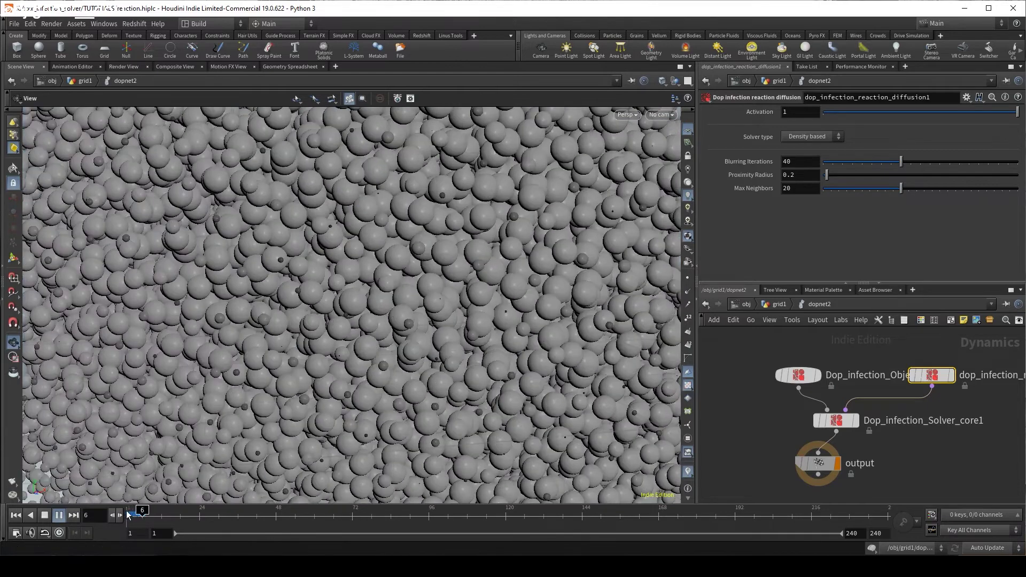
Return to frame 1 and set the reaction diffusion node's Blurring Iterations to 8, Proximity Radius to 0.1 and Max Neighbors to 7.
click(124, 516)
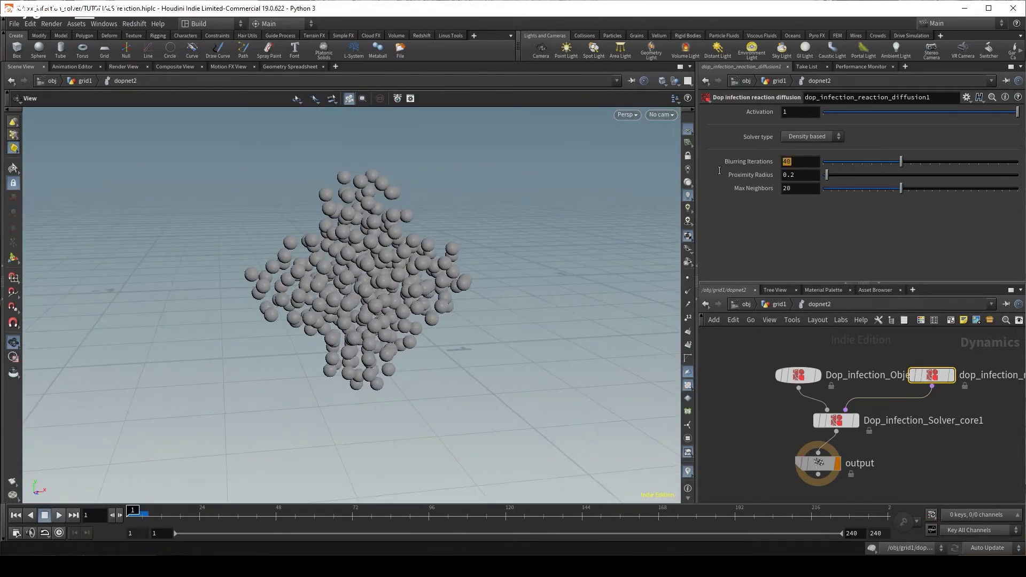
text(8)
key(Tab)
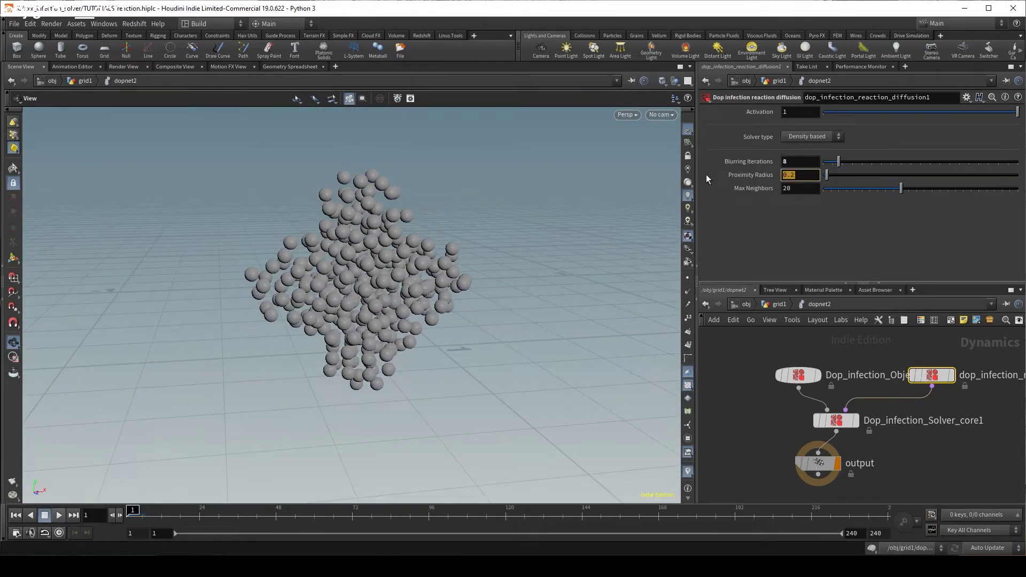
text(.1)
key(Tab)
text(7)
key(Tab)
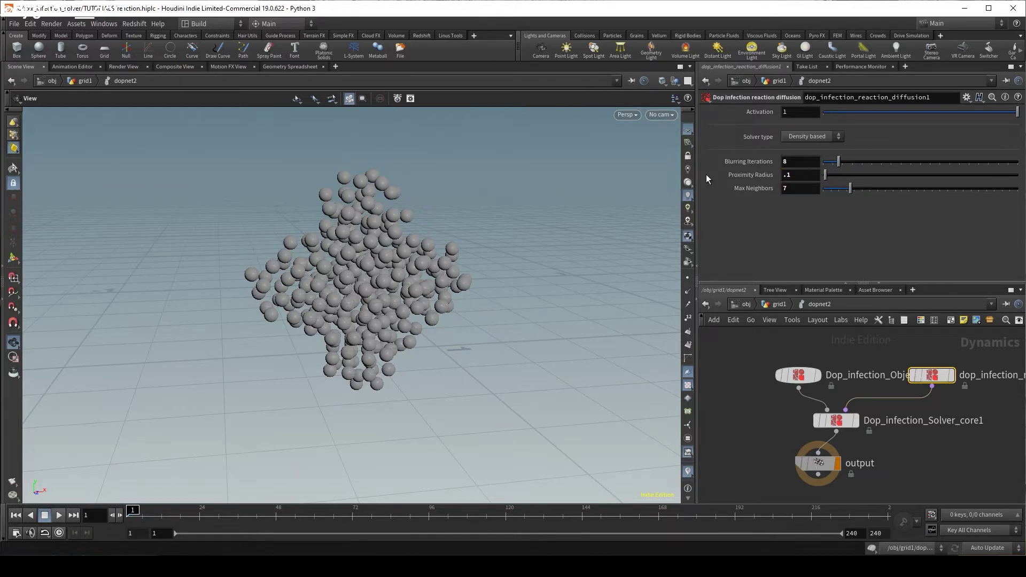
Play the simulation and inspect the growth of the infected points from several angles.
click(59, 514)
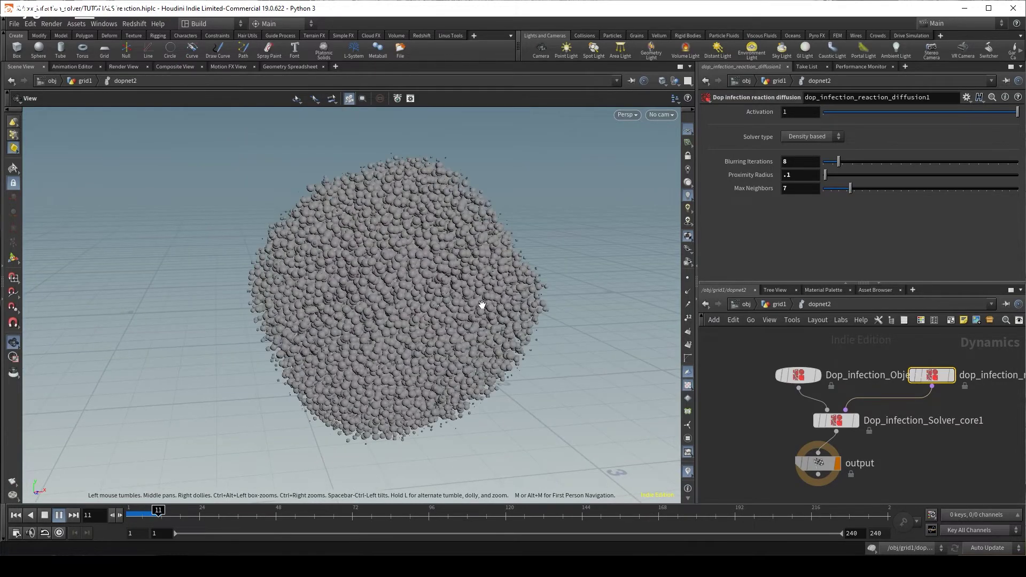
drag(481, 304, 407, 384)
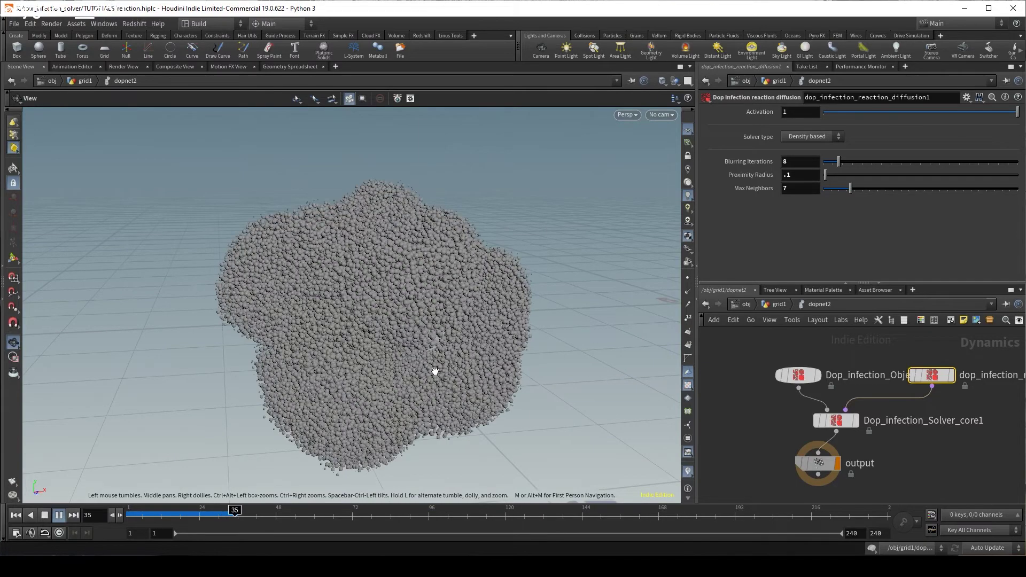
drag(403, 328, 454, 362)
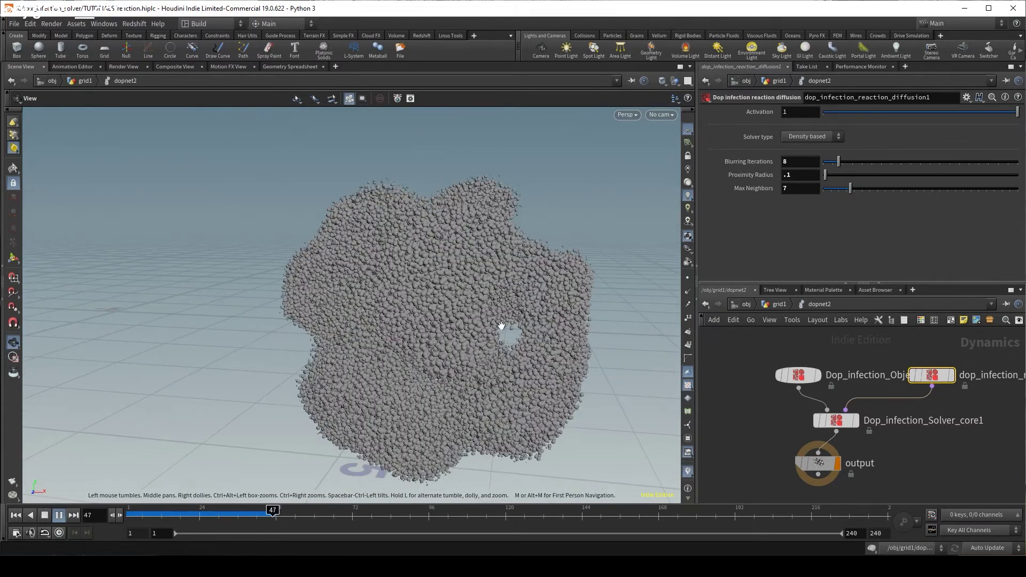
Inspect the growing point cluster from other angles and rewind the simulation to frame 1.
drag(490, 311, 387, 289)
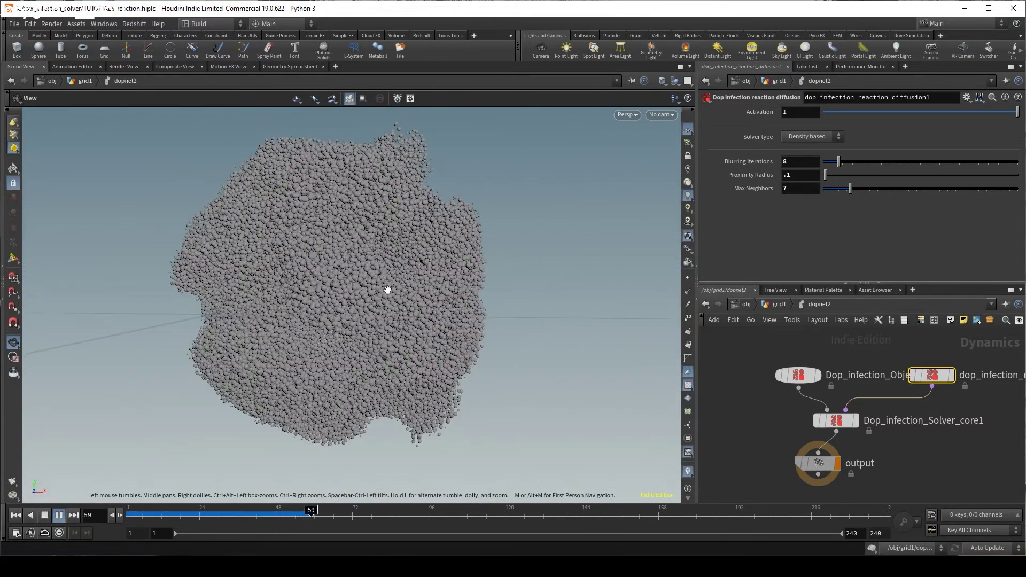
drag(588, 305, 552, 306)
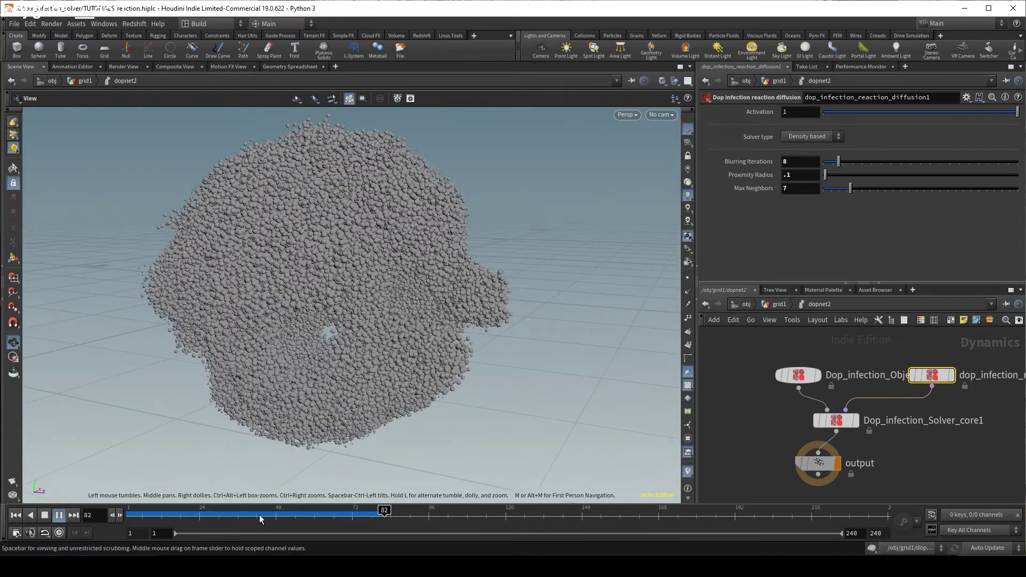
drag(258, 514, 134, 513)
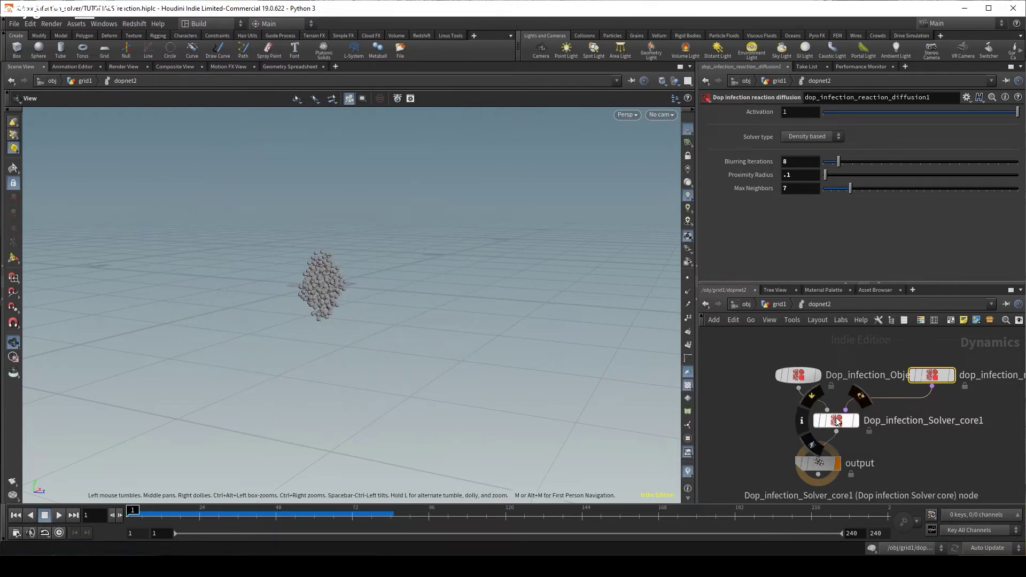
Set the reaction diffusion node's Blurring Iterations to 5, Proximity Radius to 0.07 and Max Neighbors to 6.
click(836, 422)
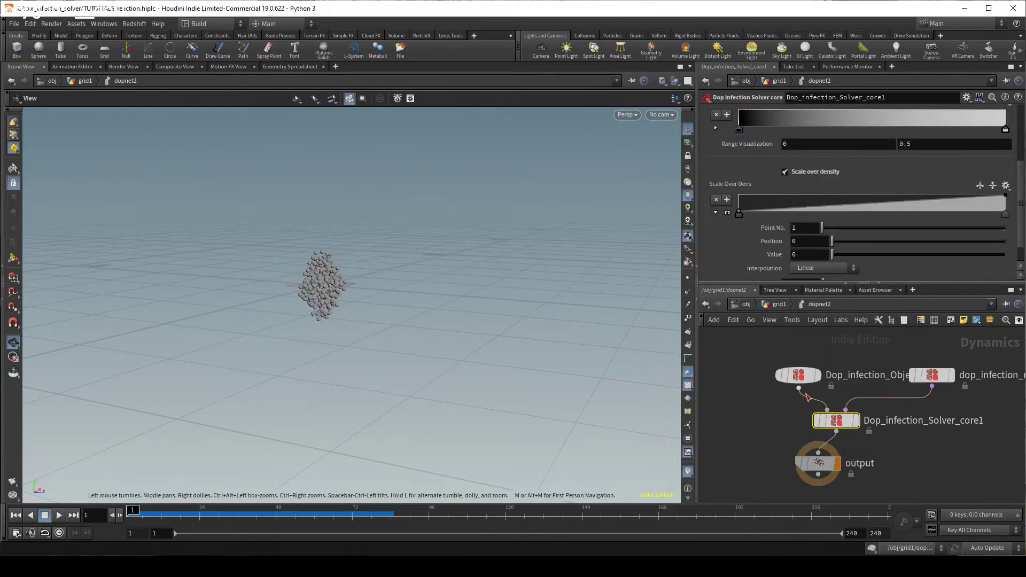
click(932, 375)
click(800, 161)
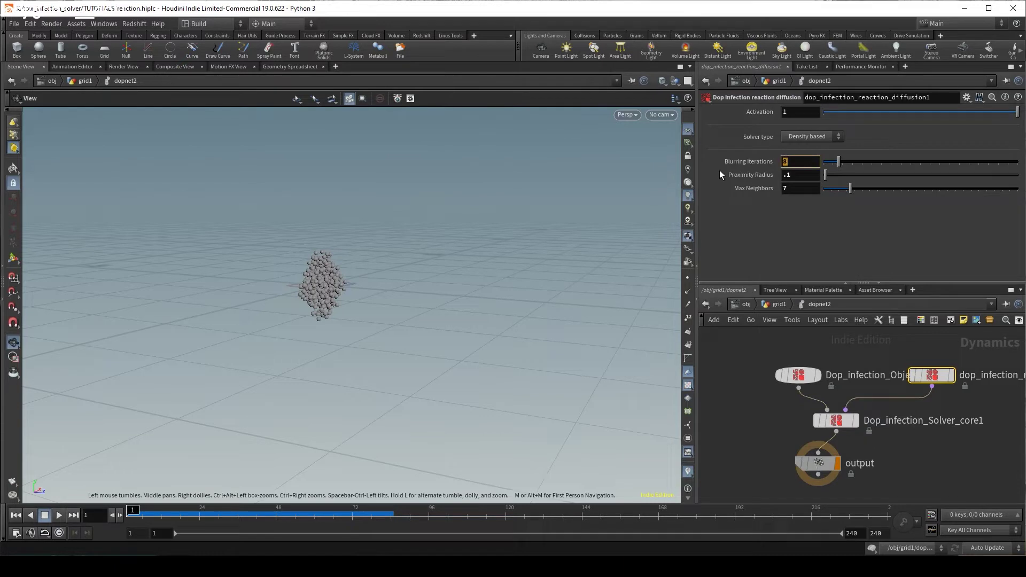
text(5)
key(Tab)
text(.07)
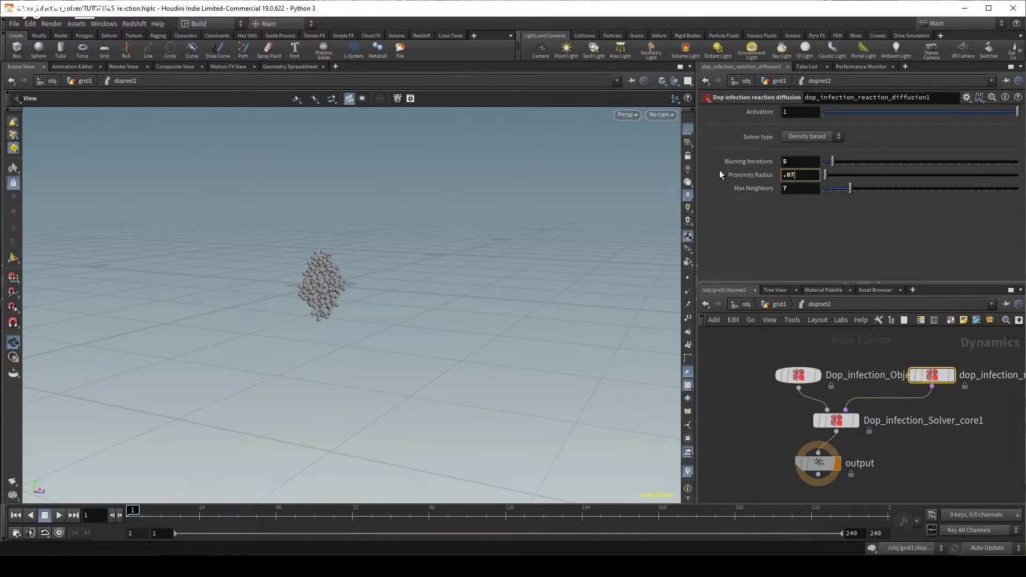
key(Tab)
text(6)
key(Return)
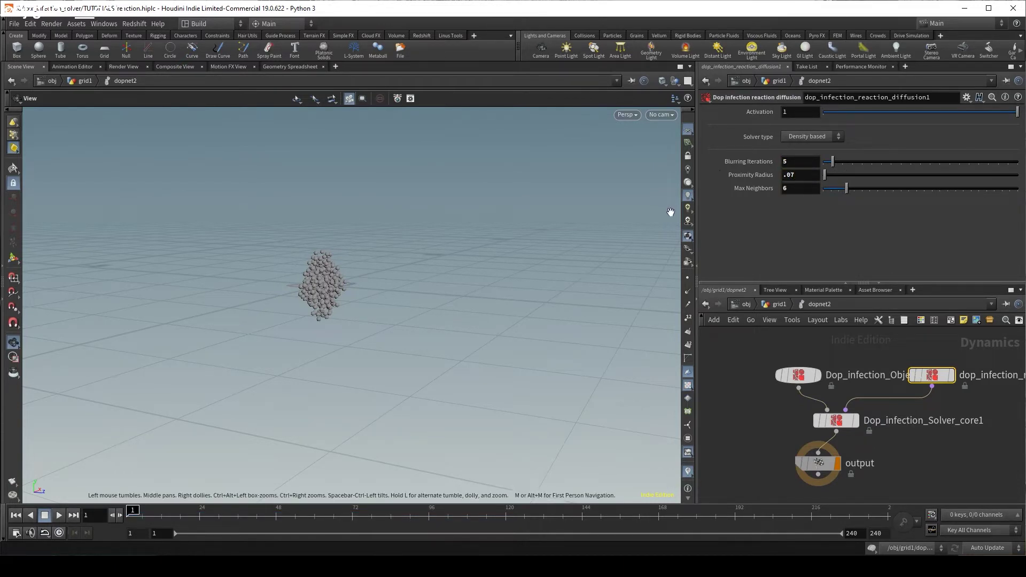
Play the simulation and restart it from frame 1 to check the growth with the reduced values.
click(60, 515)
drag(173, 507, 133, 509)
click(60, 515)
click(44, 515)
click(59, 514)
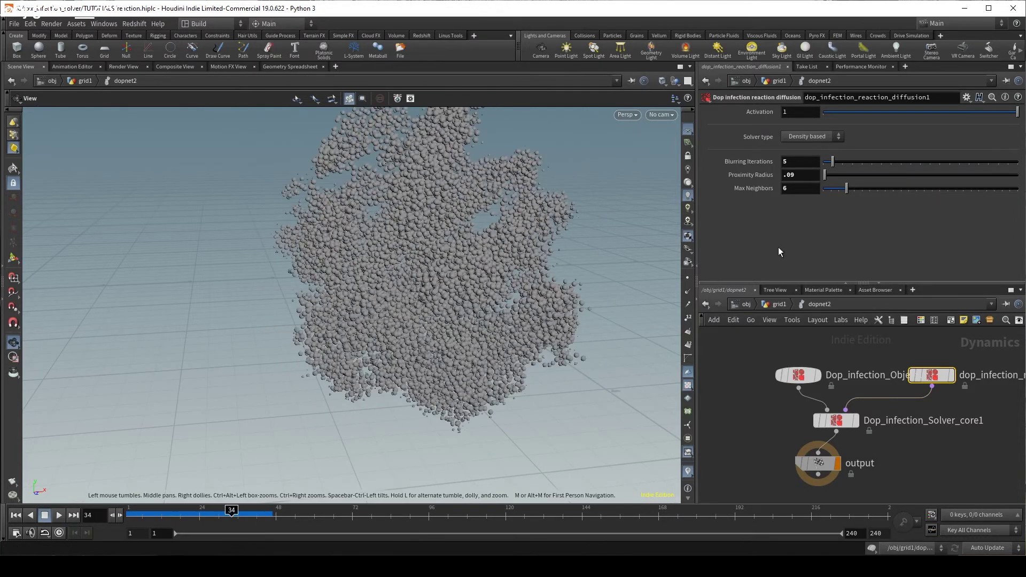
Set the Proximity Radius to 1, rerun the simulation from frame 1 and scrub back to frame 48.
text(1)
key(Return)
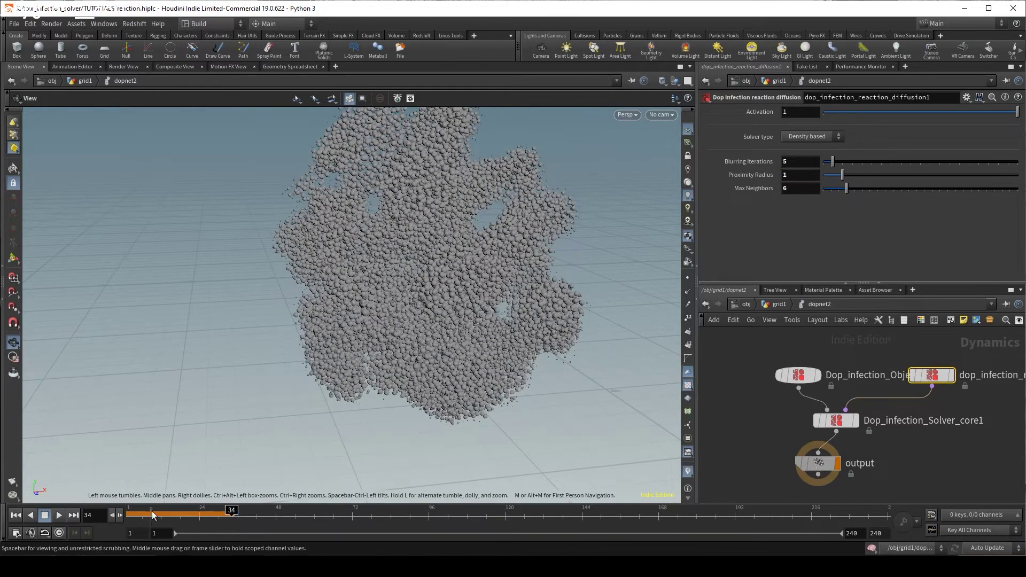
click(133, 512)
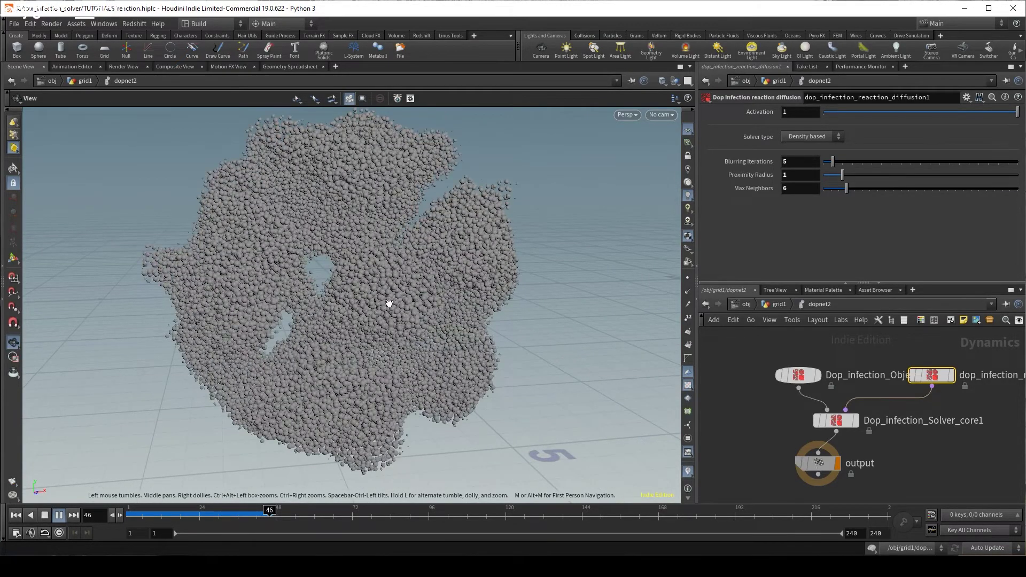
drag(499, 297, 373, 384)
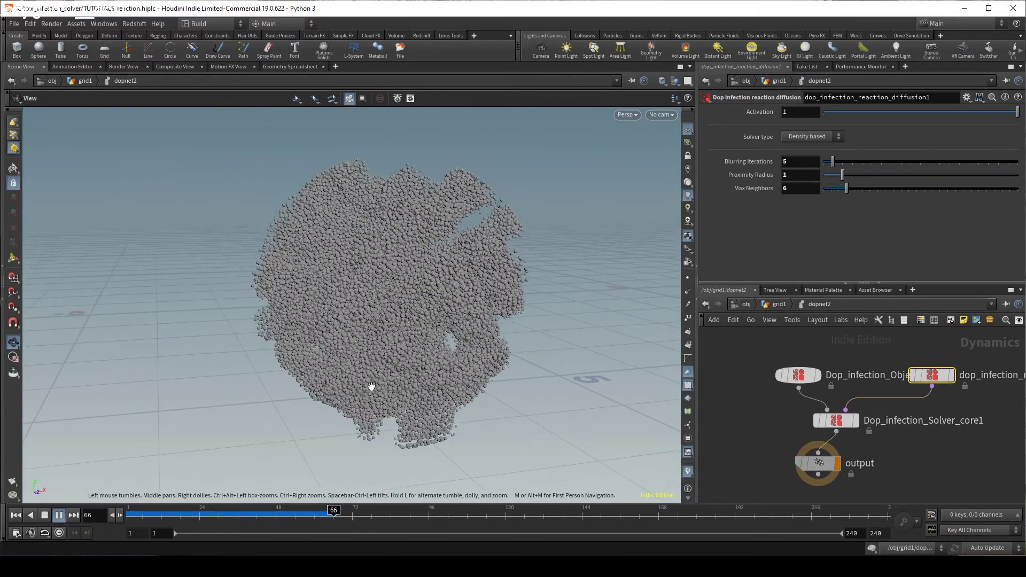
drag(342, 517, 276, 517)
Go up to the grid1 network and add a Blast node wired to the output of dopnet2.
click(776, 304)
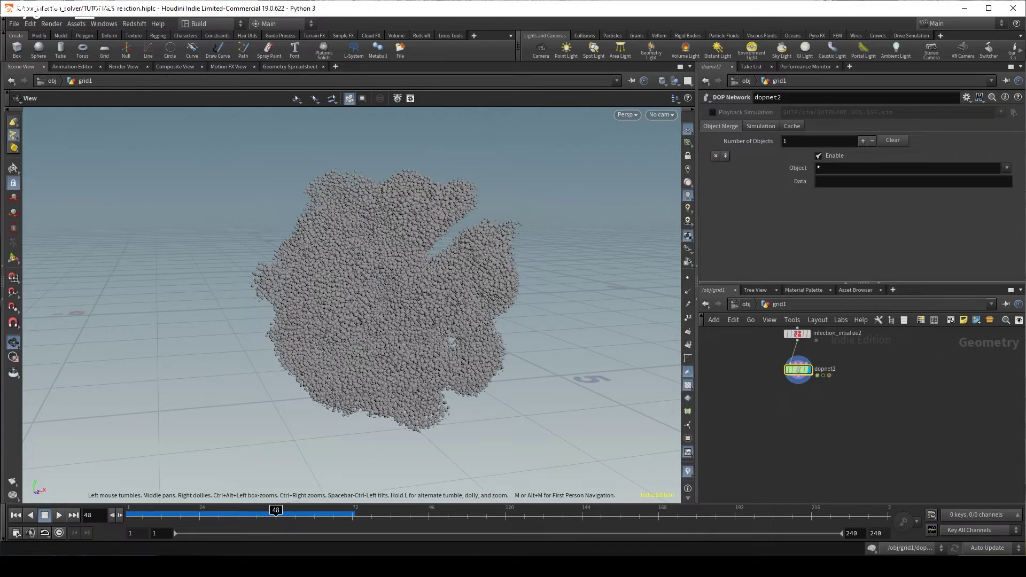
middle_drag(751, 410, 771, 374)
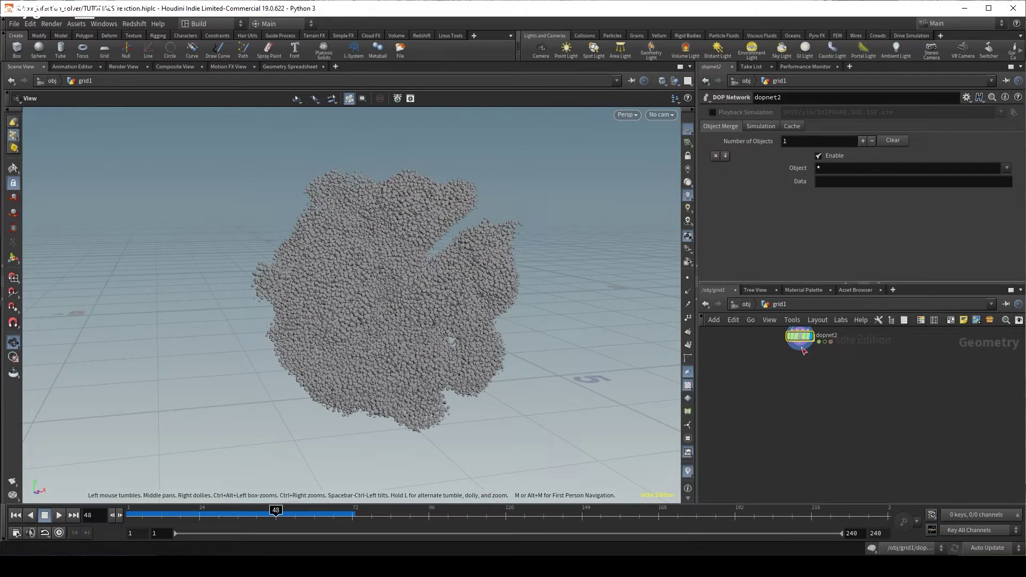
drag(803, 349, 809, 376)
text(blast)
key(Return)
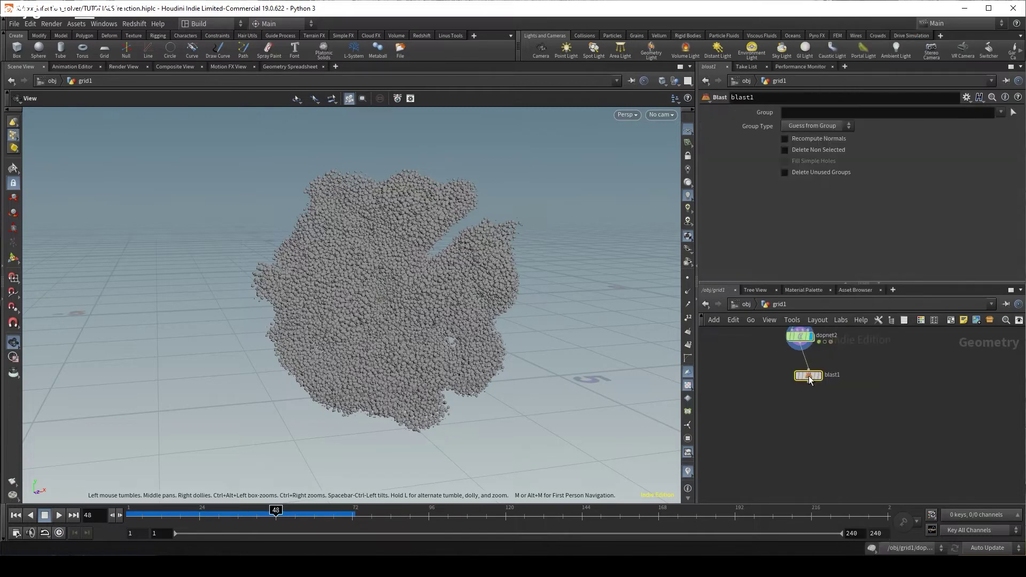
click(853, 117)
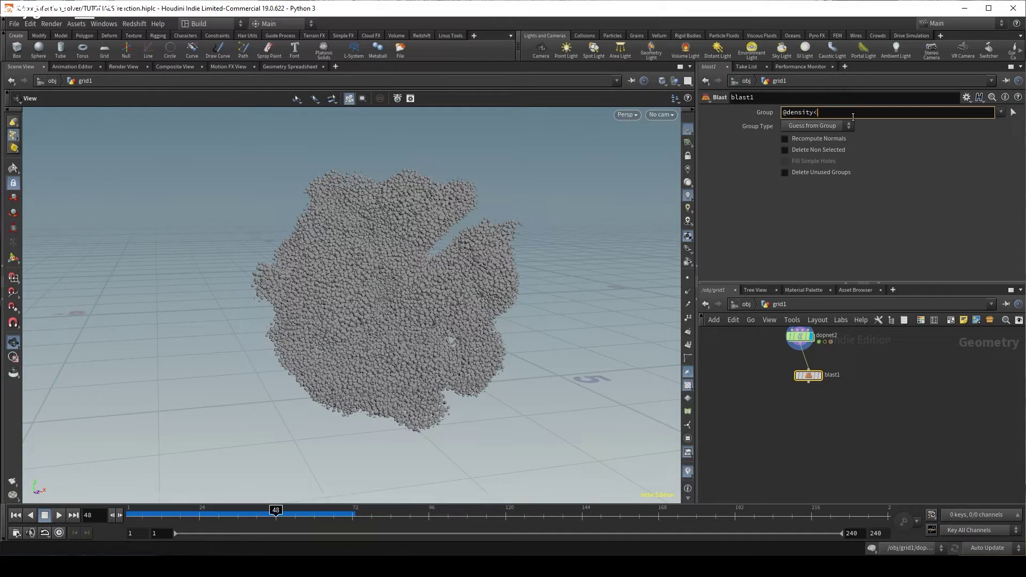
text(<.1)
key(Return)
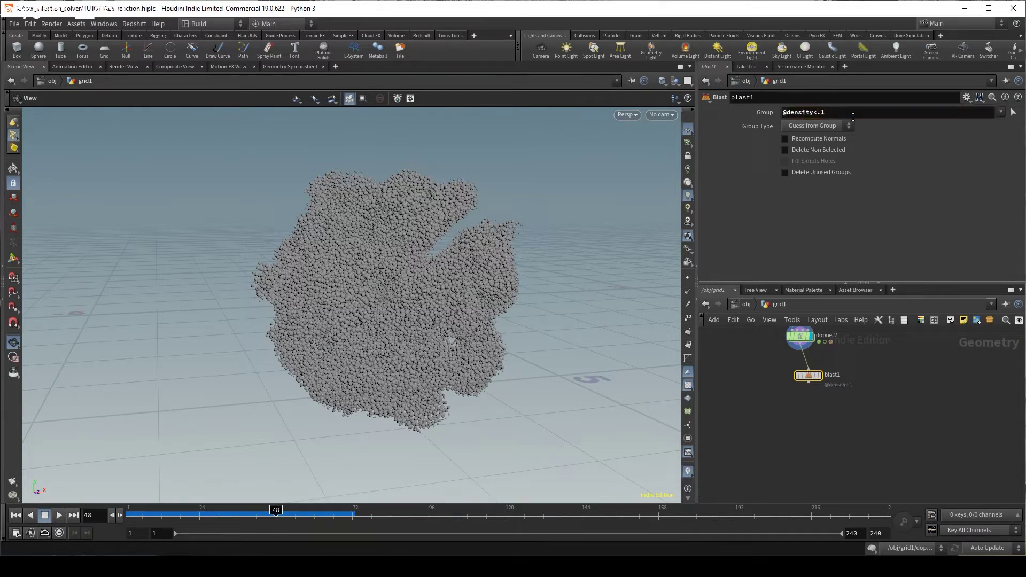
click(825, 127)
click(829, 169)
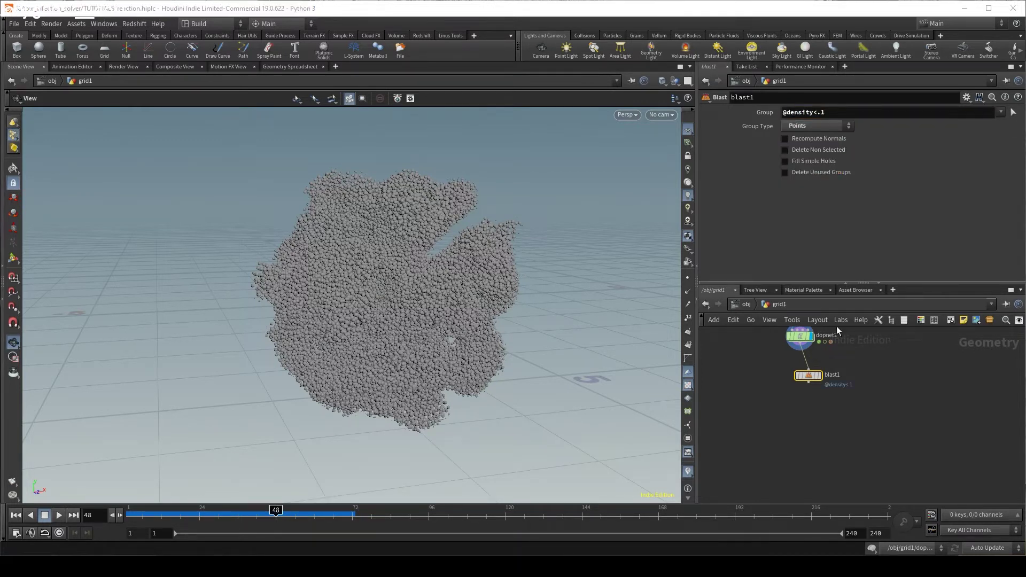
middle_click(815, 378)
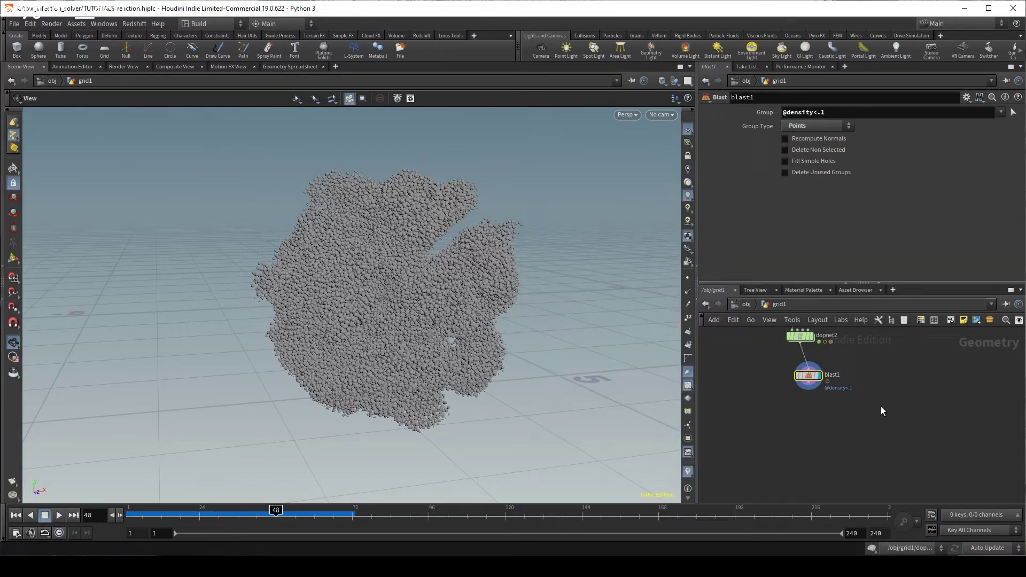
click(827, 381)
key(Tab)
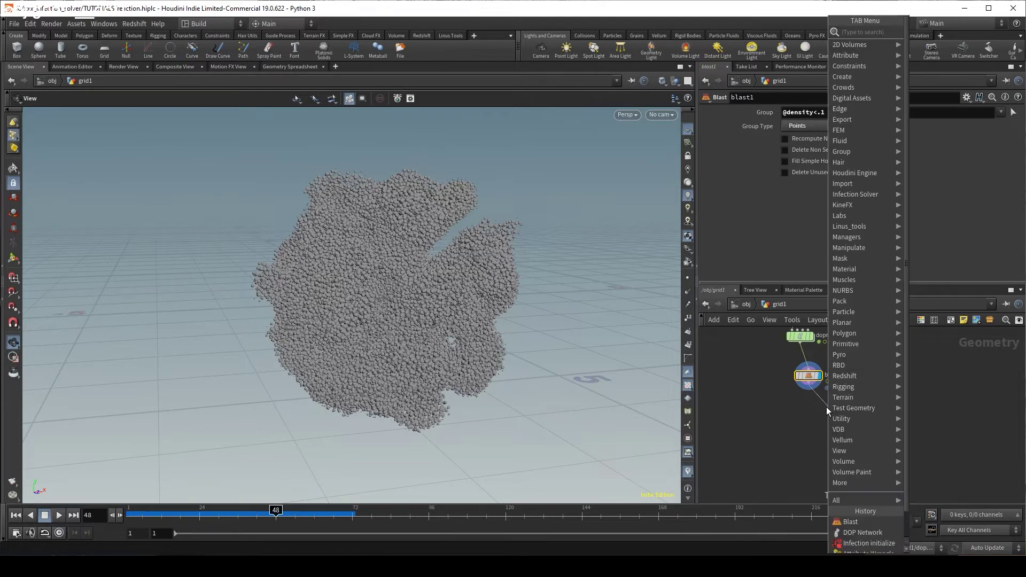
text(vdb from)
key(Down)
key(Return)
click(825, 407)
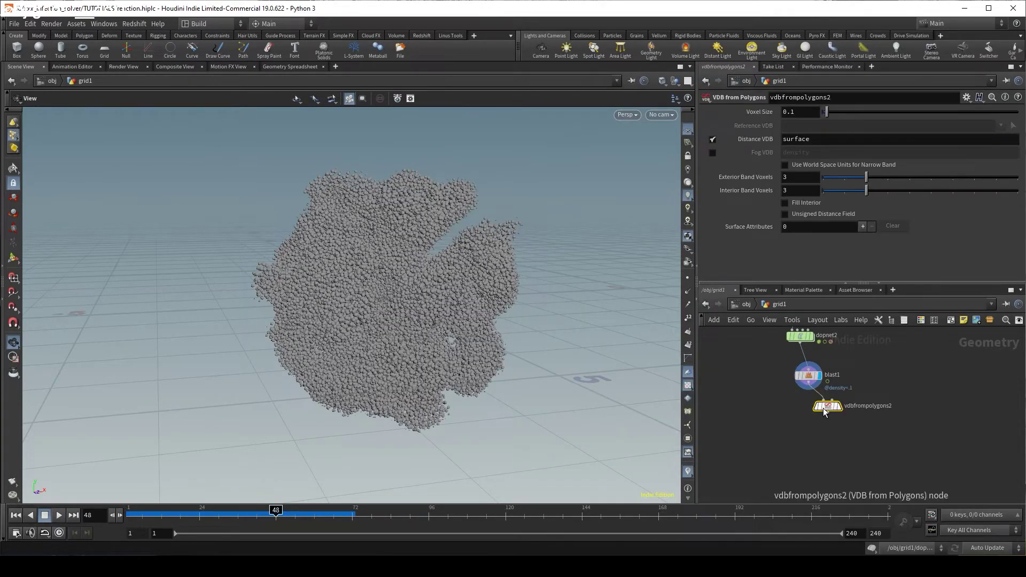
click(840, 409)
click(826, 415)
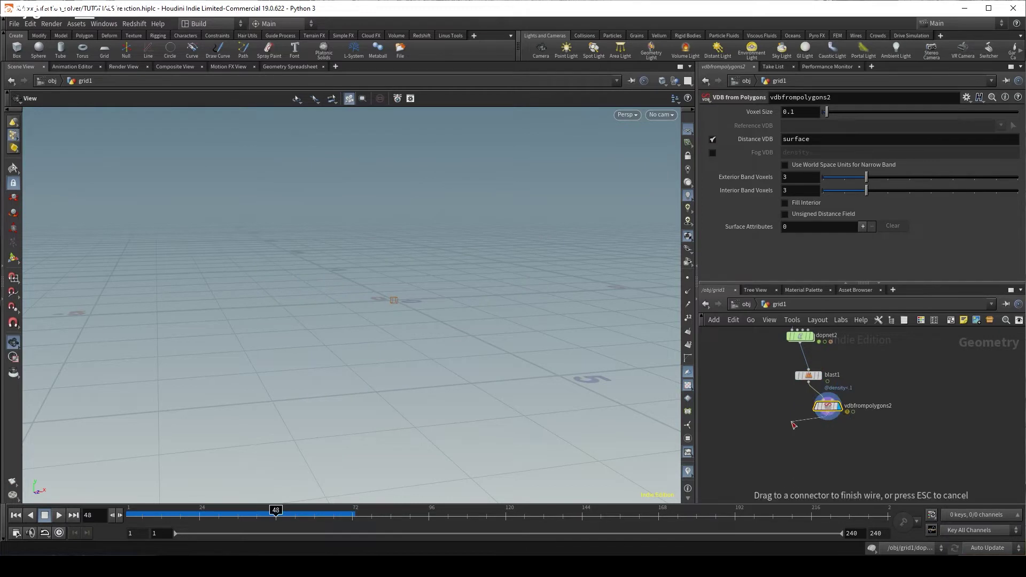
key(Escape)
drag(834, 411, 821, 428)
middle_click(821, 427)
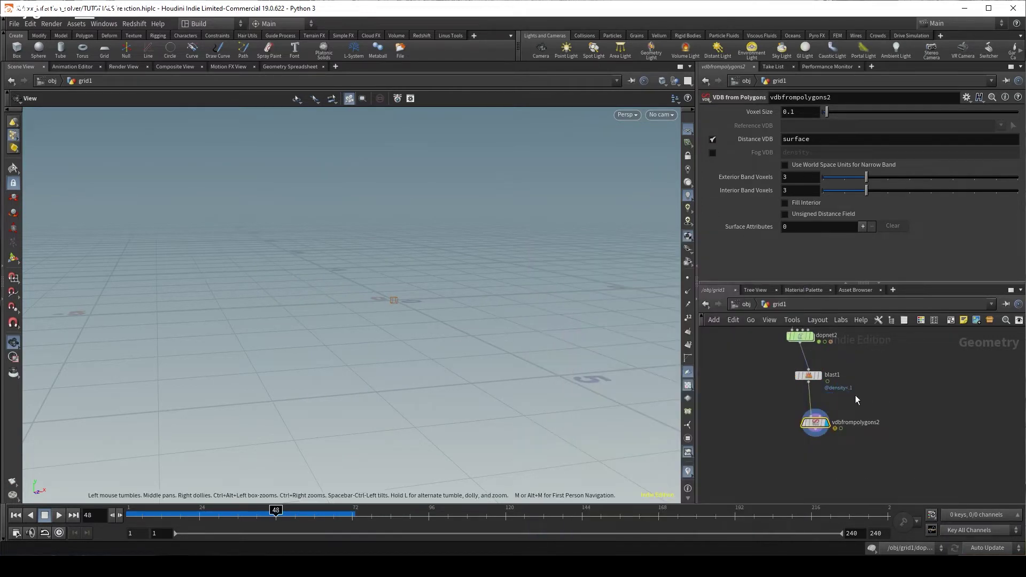
key(Delete)
Add a VDB from Particles node wired to the Blast output and display it.
drag(808, 382, 811, 416)
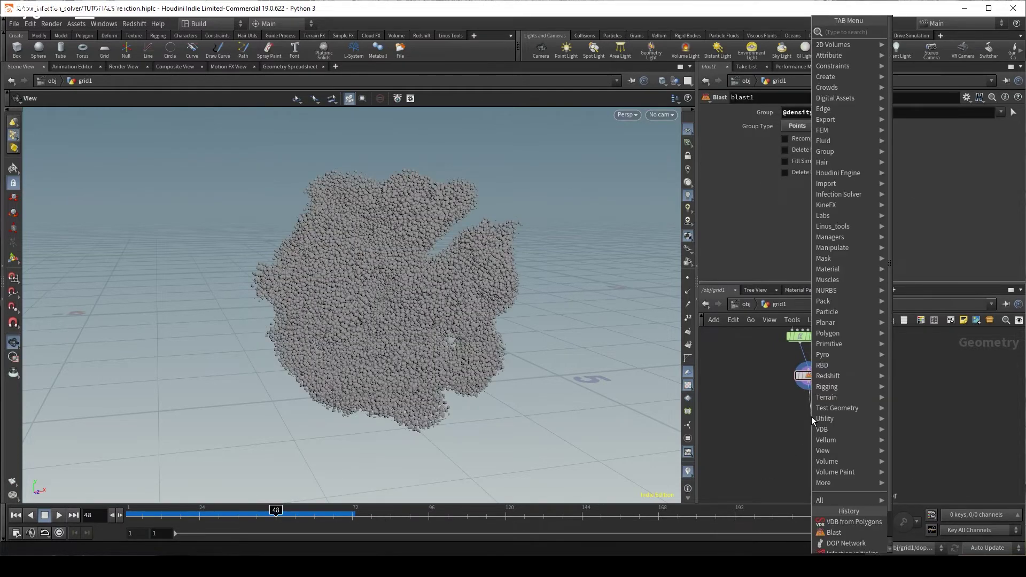
text(vdb from)
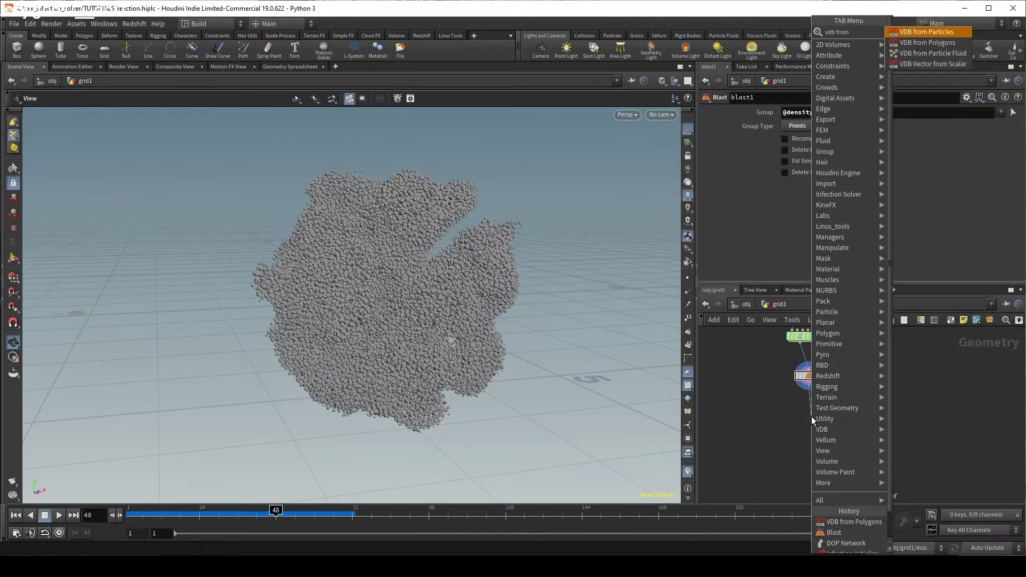
key(Return)
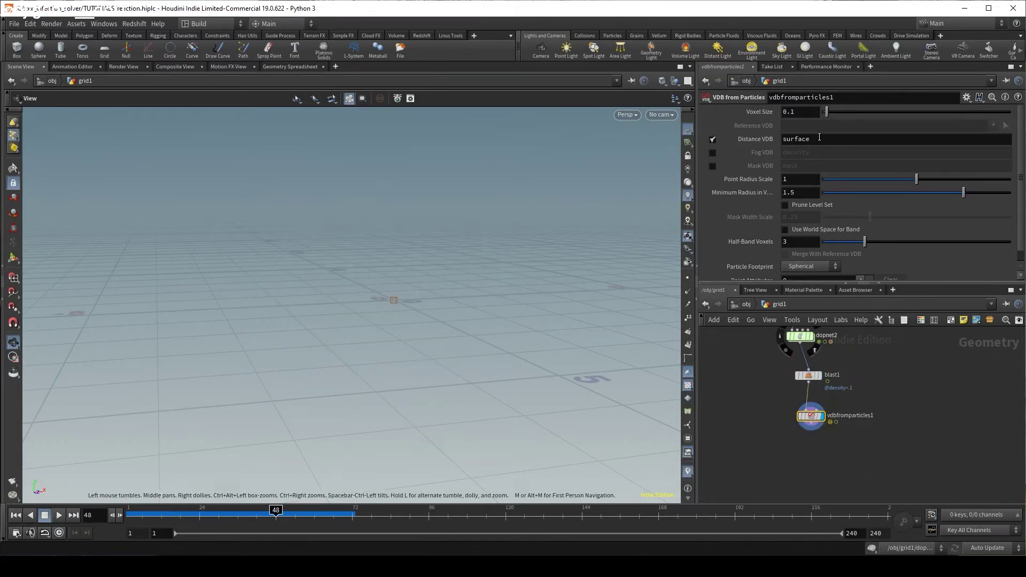
click(800, 112)
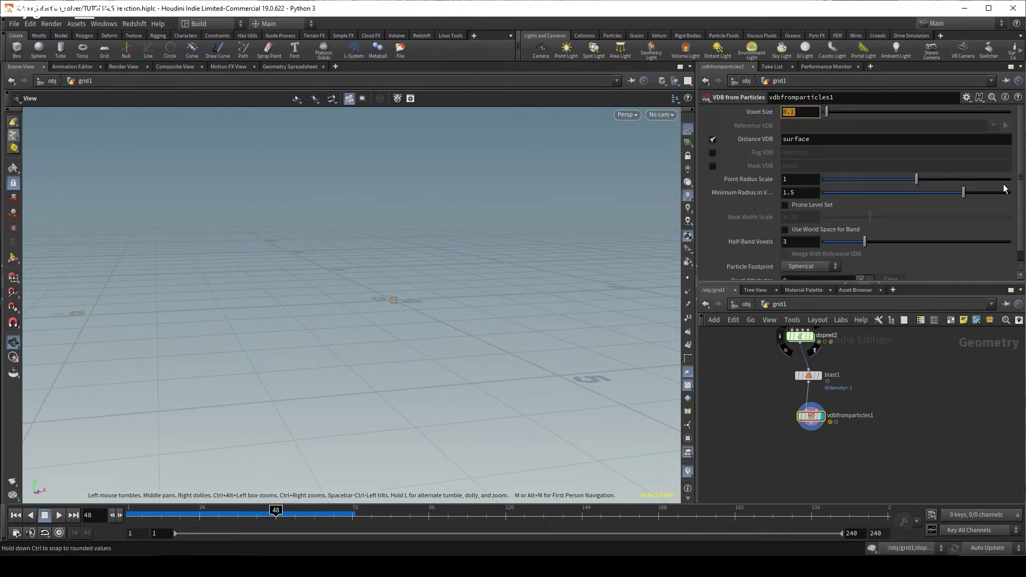
Display the Blast node, check its detail attributes in the Geometry Spreadsheet and return to the scene view.
click(808, 375)
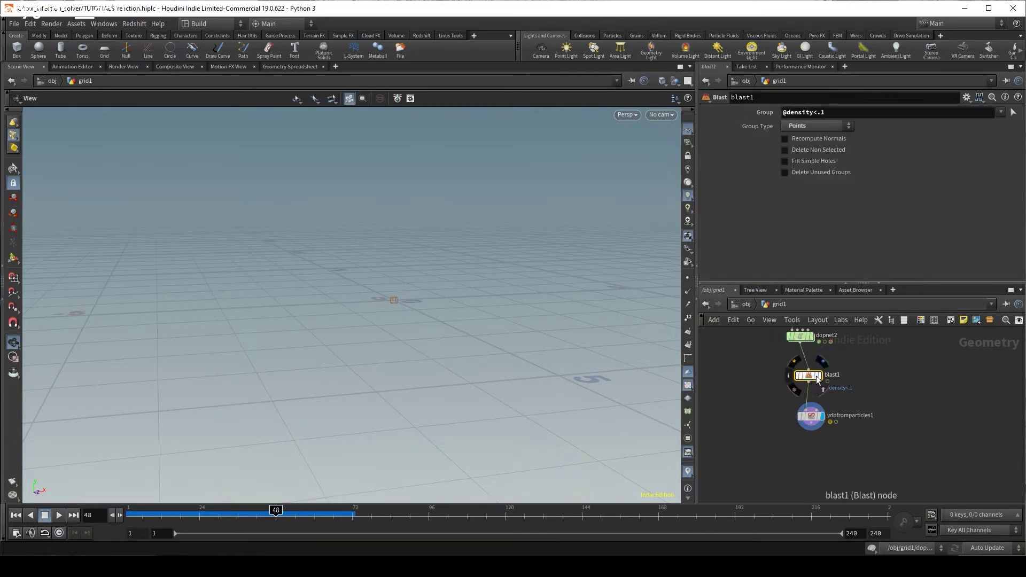
click(820, 376)
click(290, 67)
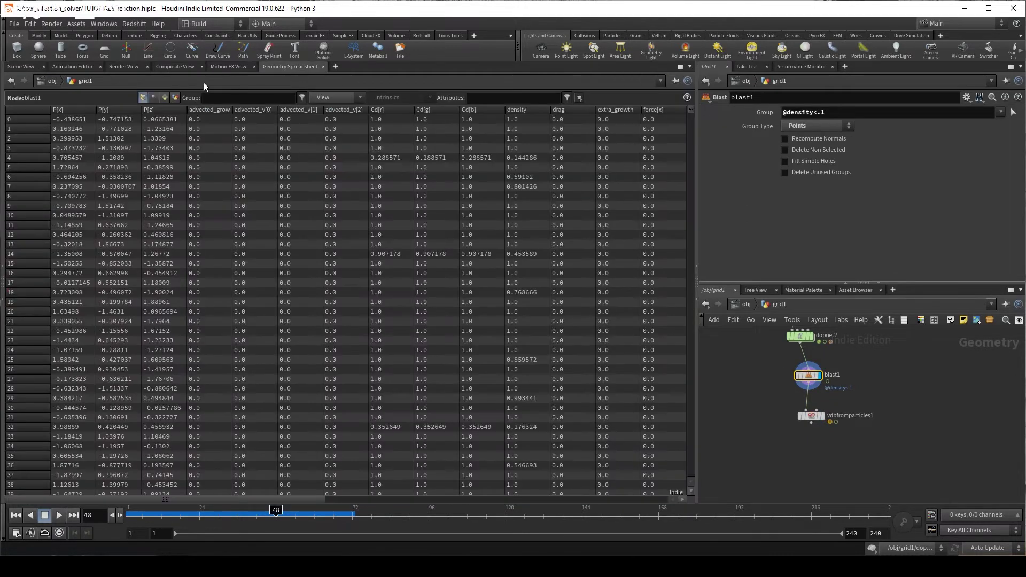
click(174, 98)
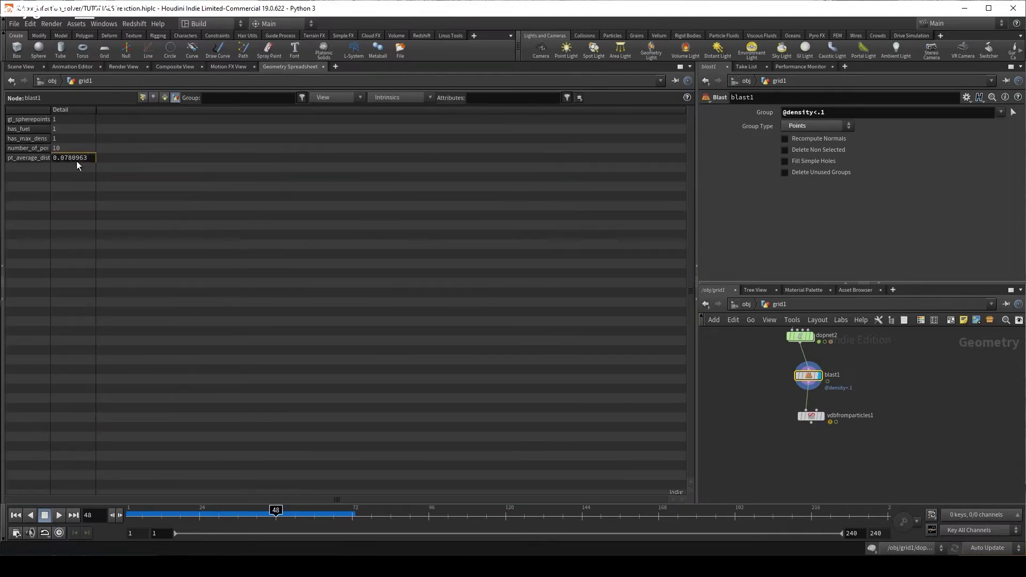
click(23, 67)
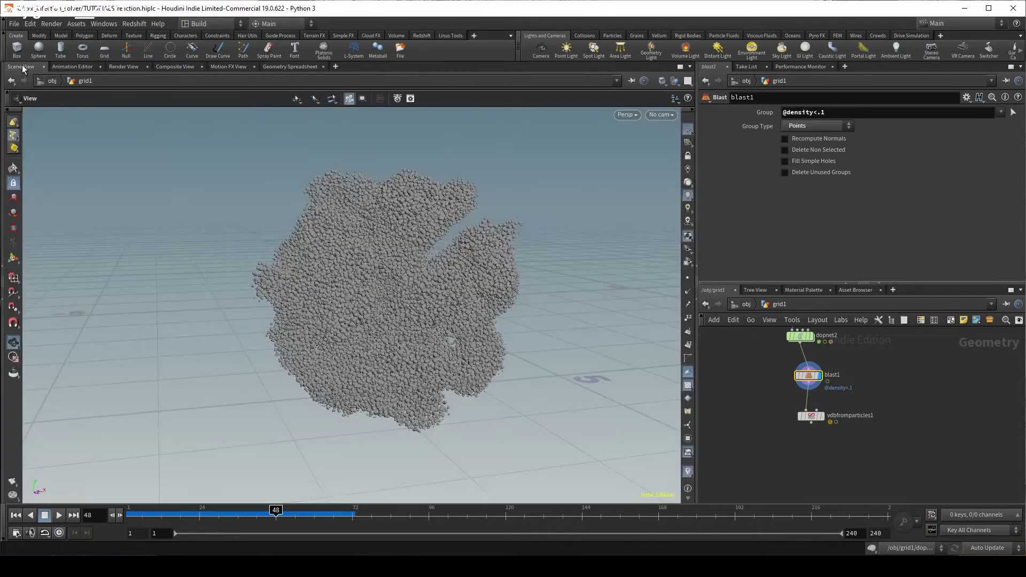
Set the VDB from Particles voxel size to the expression detail("../blast1/","pt_average_dist",0).
click(811, 416)
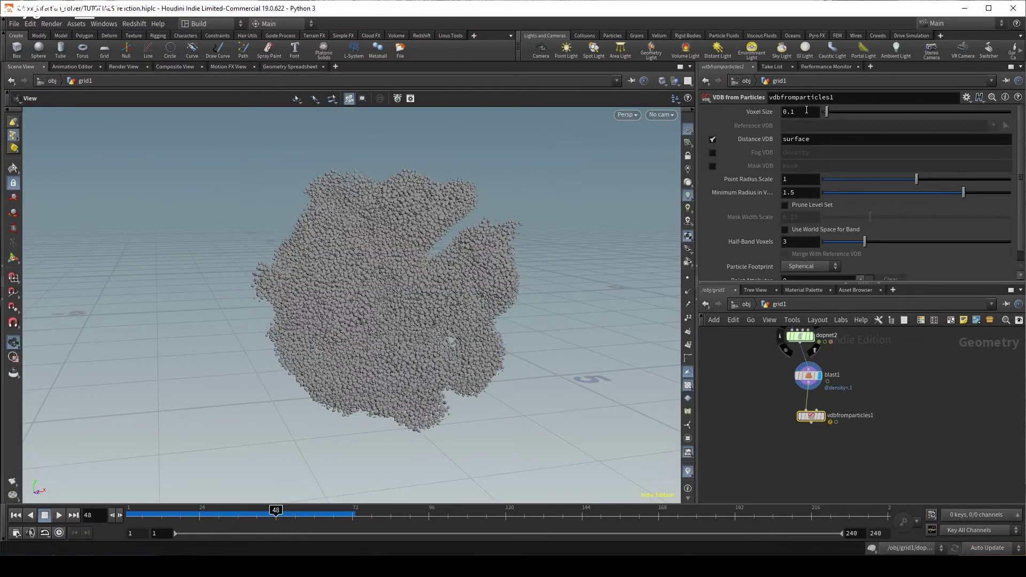
text(deta)
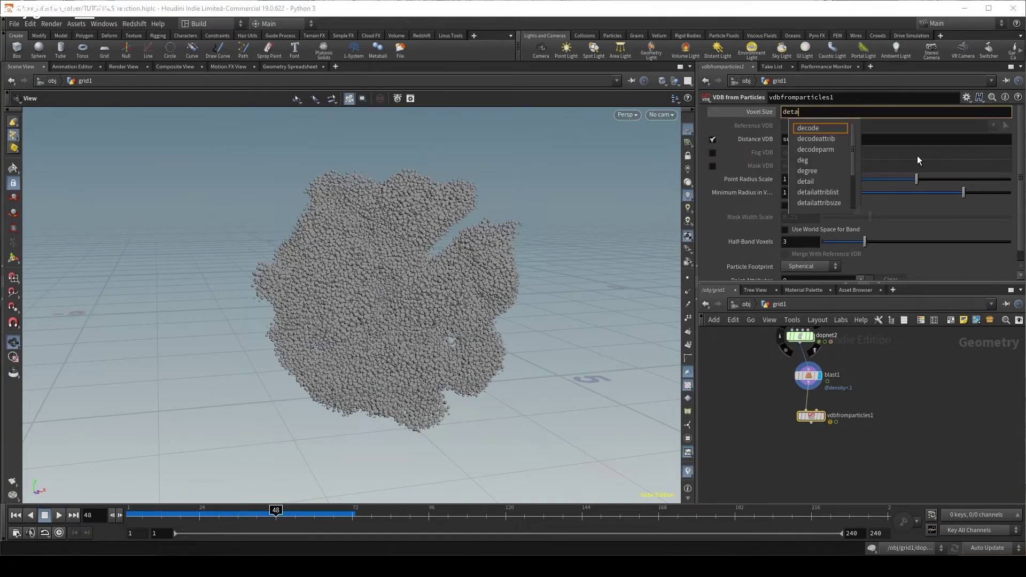
text(il(")
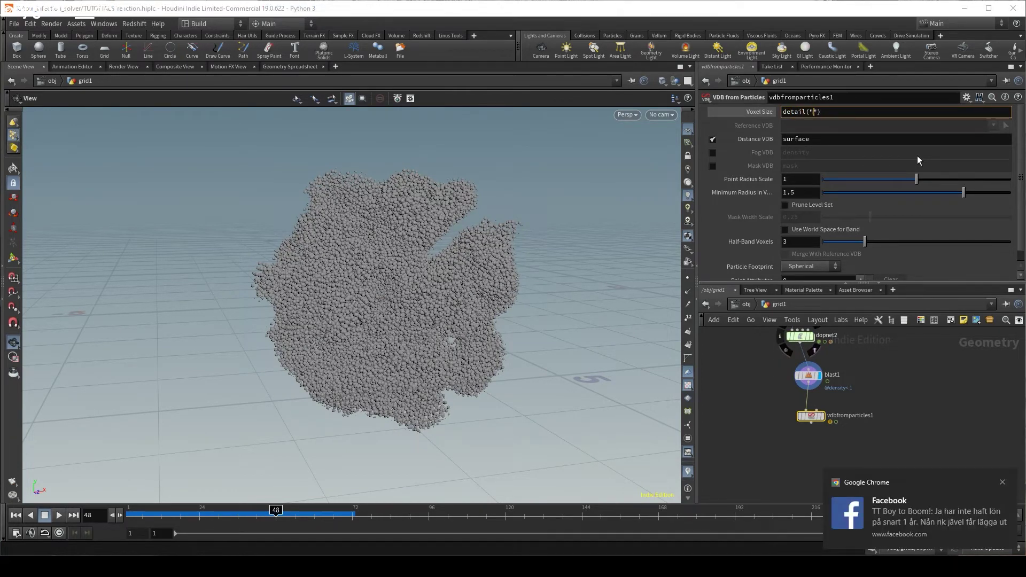
text(../bl)
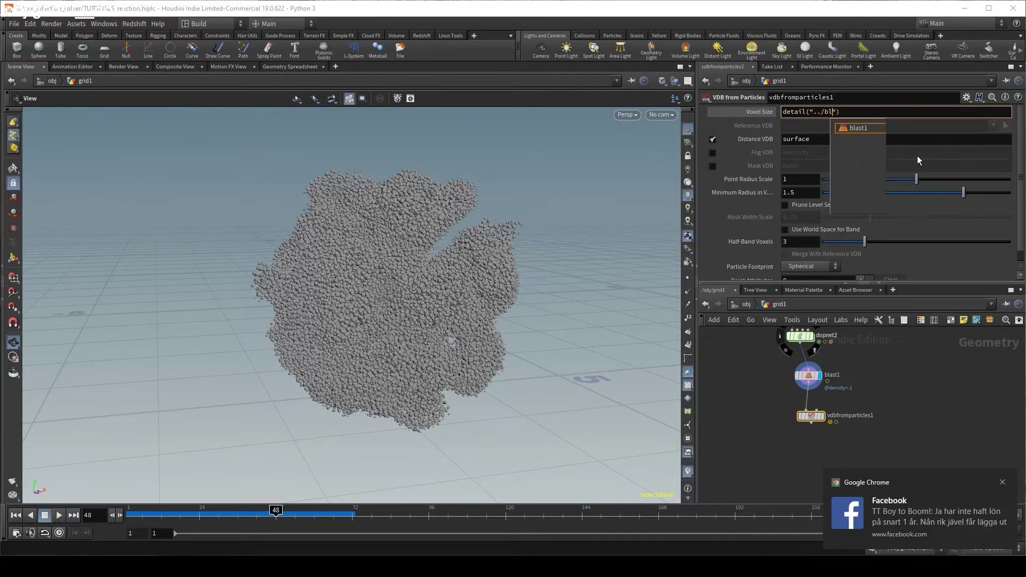
text(ast1/")
text(,"pt)
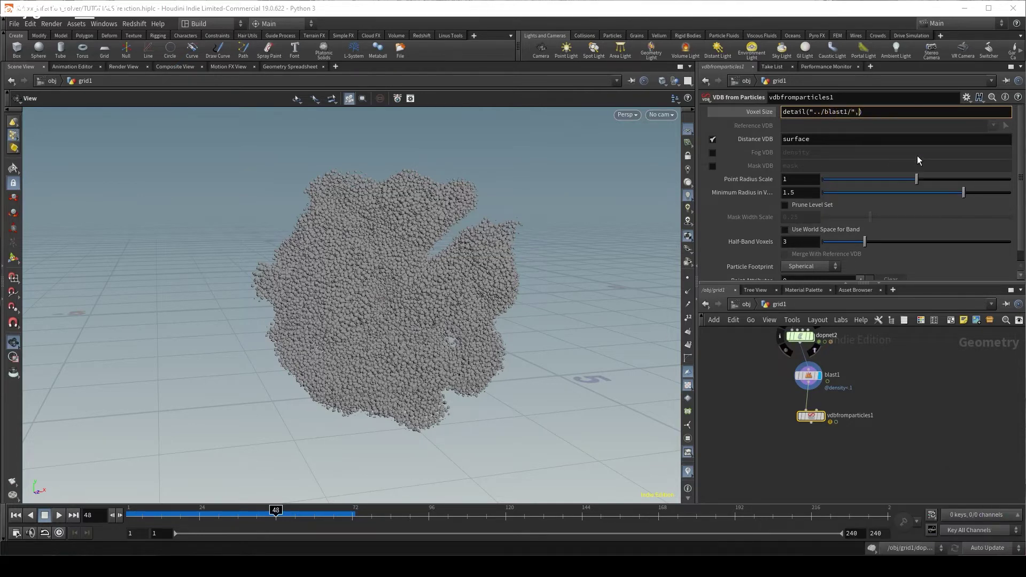
text(_average_dist",0)
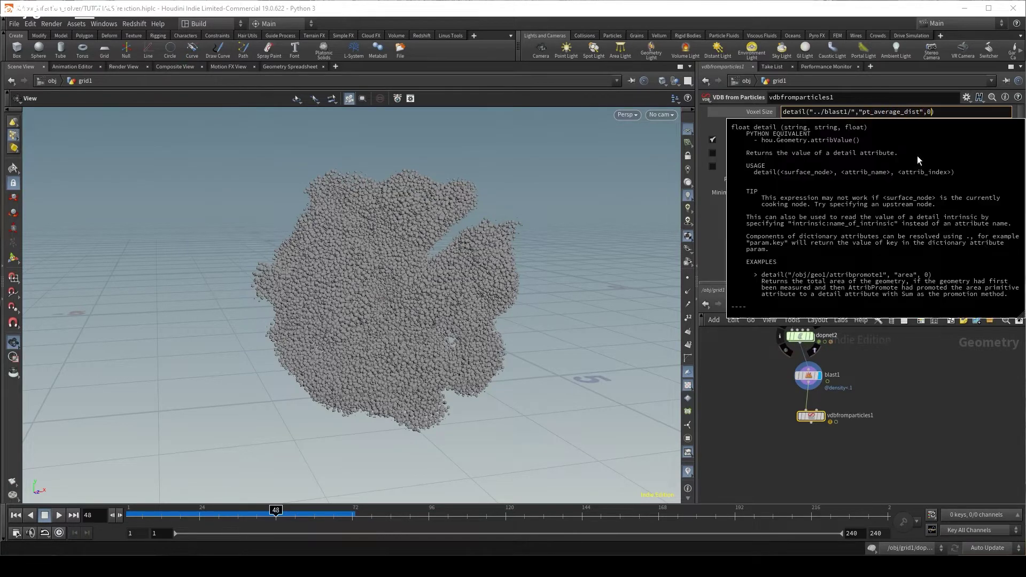
key(Return)
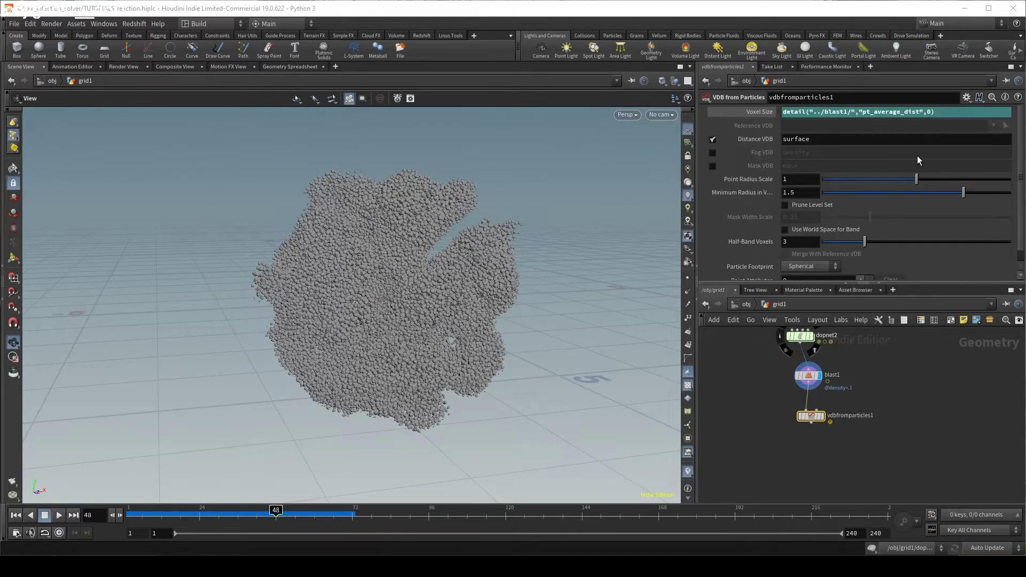
Display the VDB from Particles node, set its Point Radius Scale to 2 and show the evaluated voxel size.
click(822, 416)
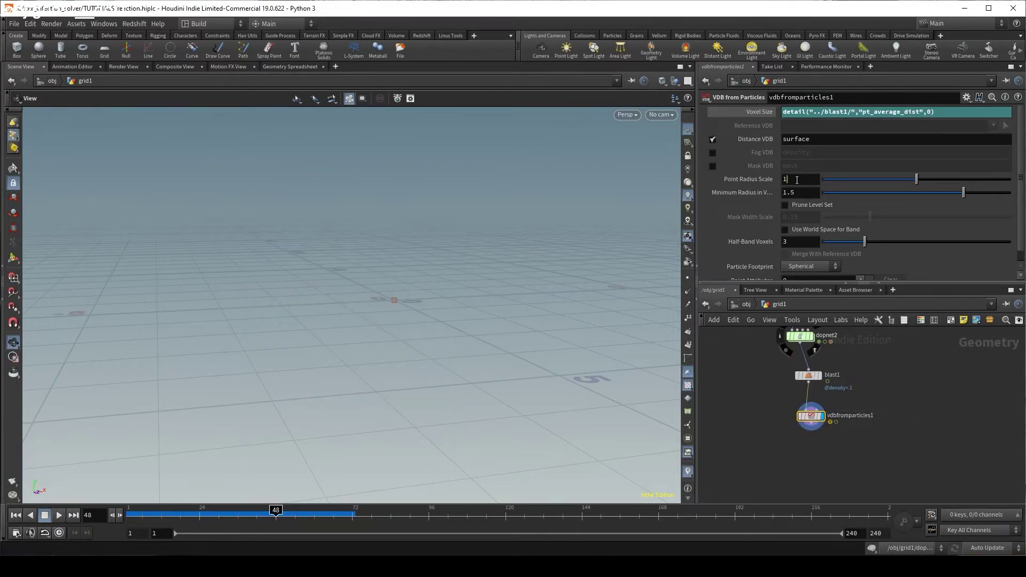
key(BackSpace)
text(2)
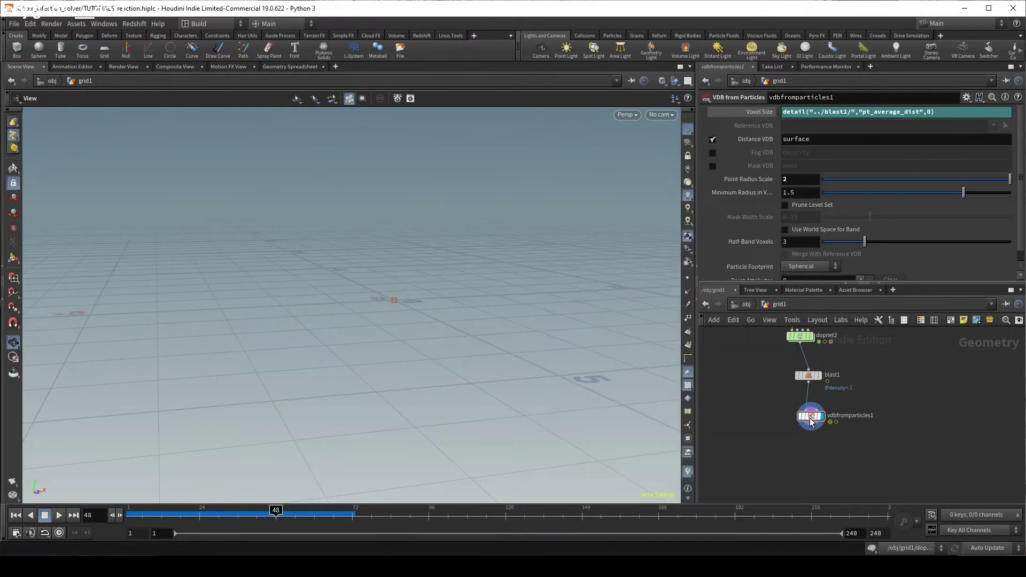
middle_click(811, 420)
middle_click(758, 114)
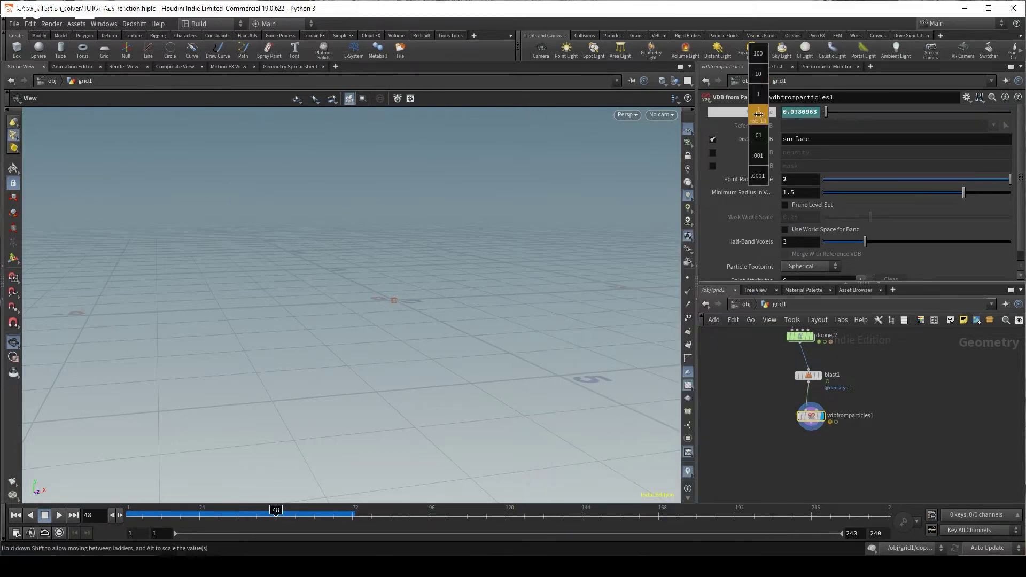
Raise the Point Radius Scale of the VDB from Particles node to 3 and on to 4.
middle_click(807, 418)
key(BackSpace)
text(3)
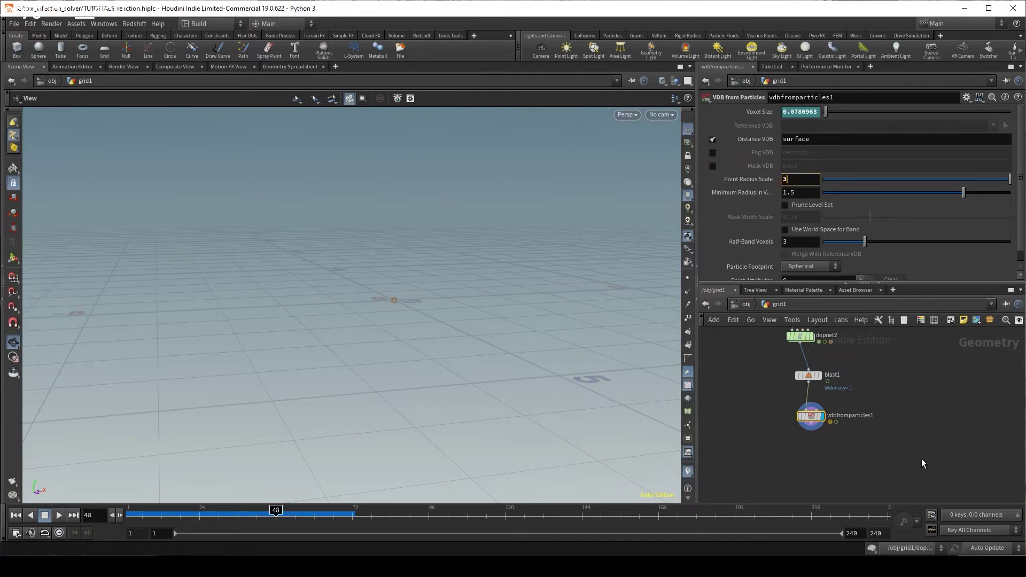
key(Return)
middle_click(810, 417)
click(791, 179)
text(4)
key(Return)
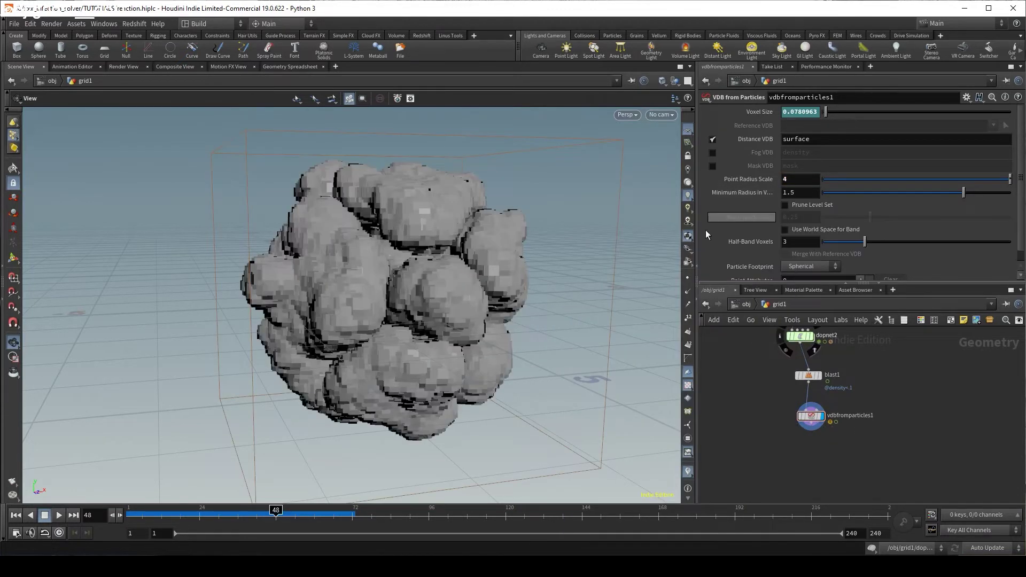
Return to frame 1, divide the voxel size expression by 2 with /2 and play the simulation.
drag(406, 321, 481, 331)
drag(251, 515, 132, 515)
click(863, 111)
text(detail("../blast1/","pt_average_dist",0))
key(Return)
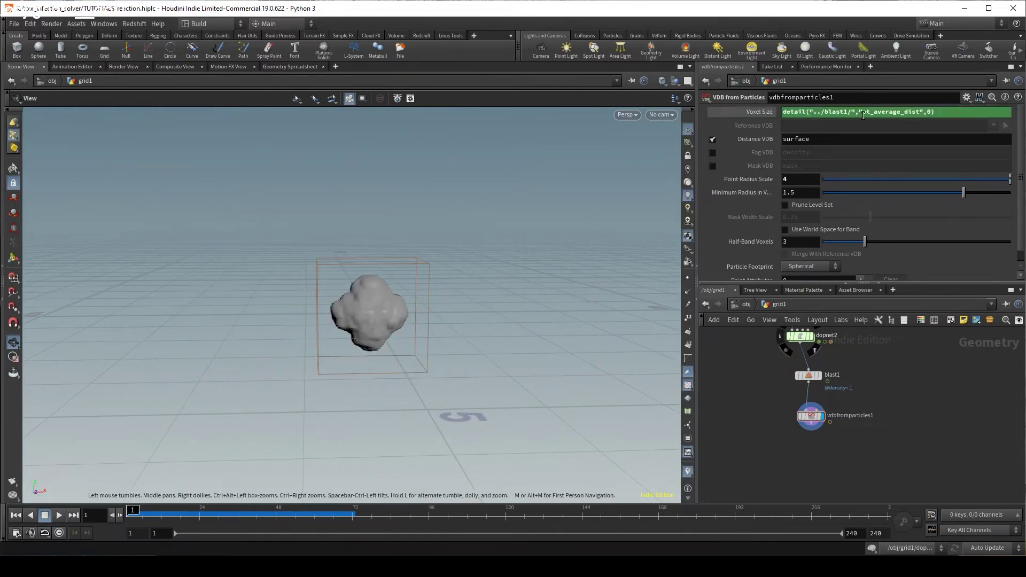
click(958, 112)
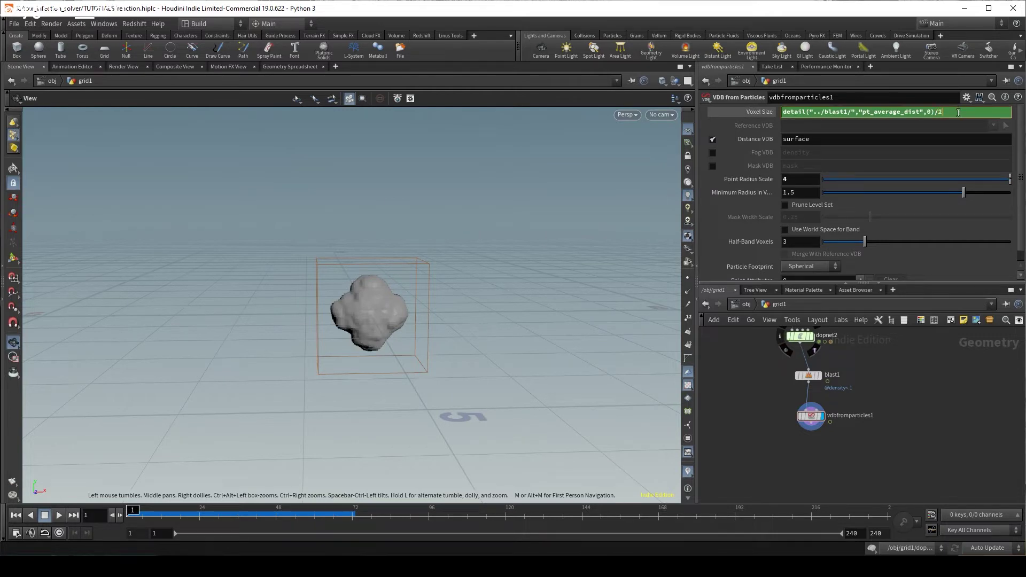
text(/2)
key(Return)
key(Up)
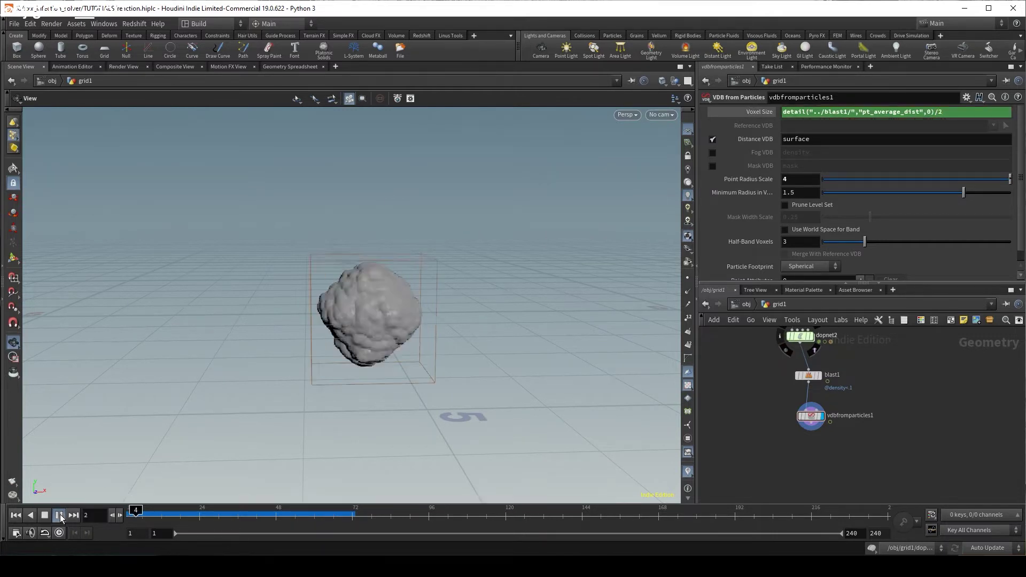
Set the Point Radius Scale to 2, review the surface growth over the timeline and return to frame 1.
double_click(799, 179)
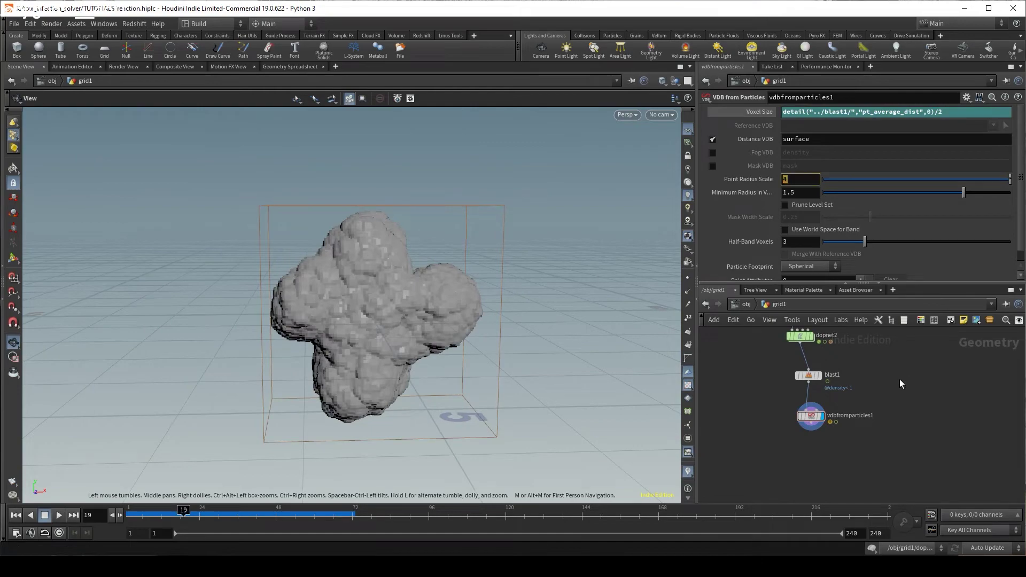
text(2)
key(Return)
drag(198, 514, 265, 510)
drag(321, 299, 358, 310)
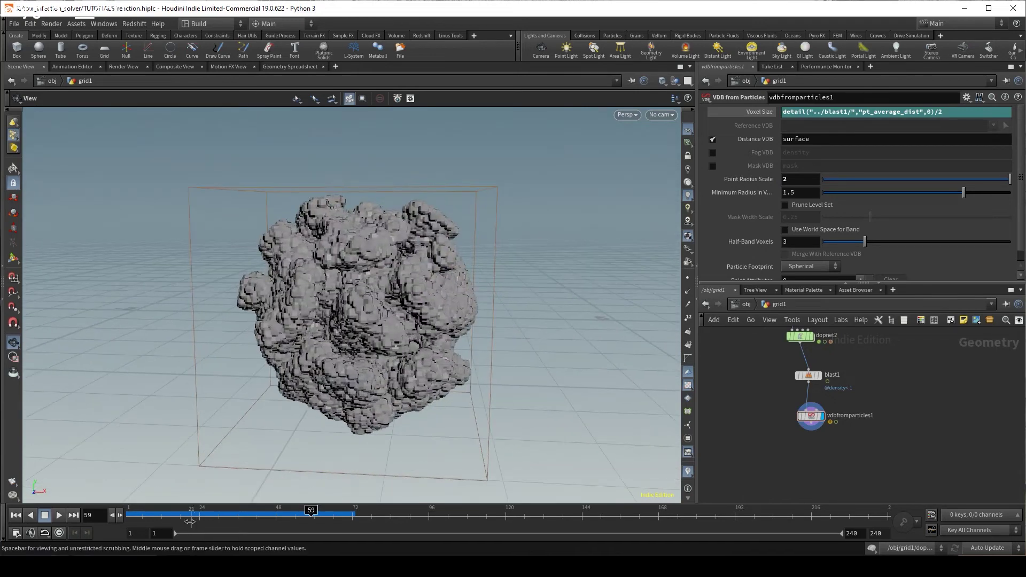
click(16, 514)
click(58, 514)
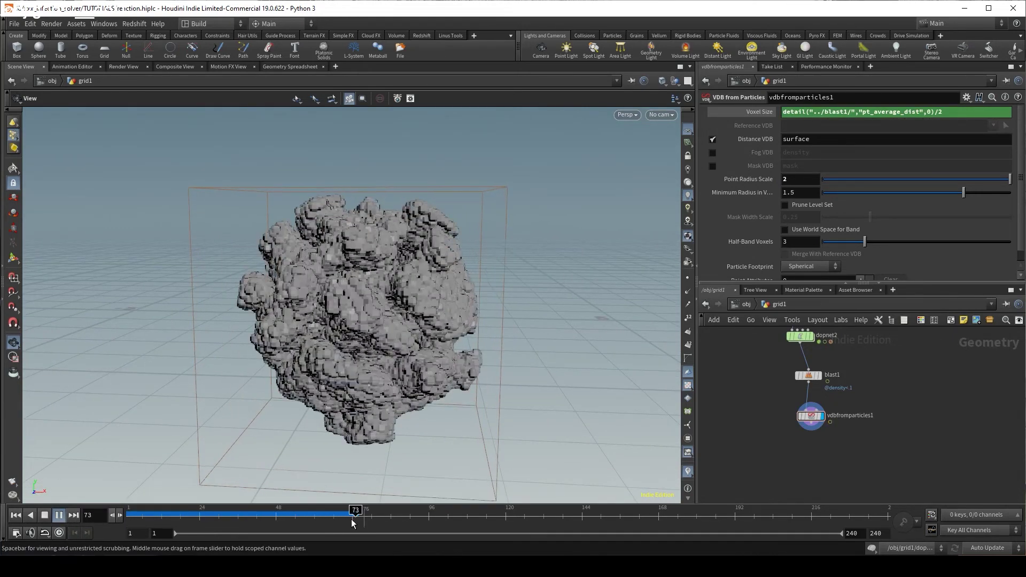
drag(357, 516, 124, 516)
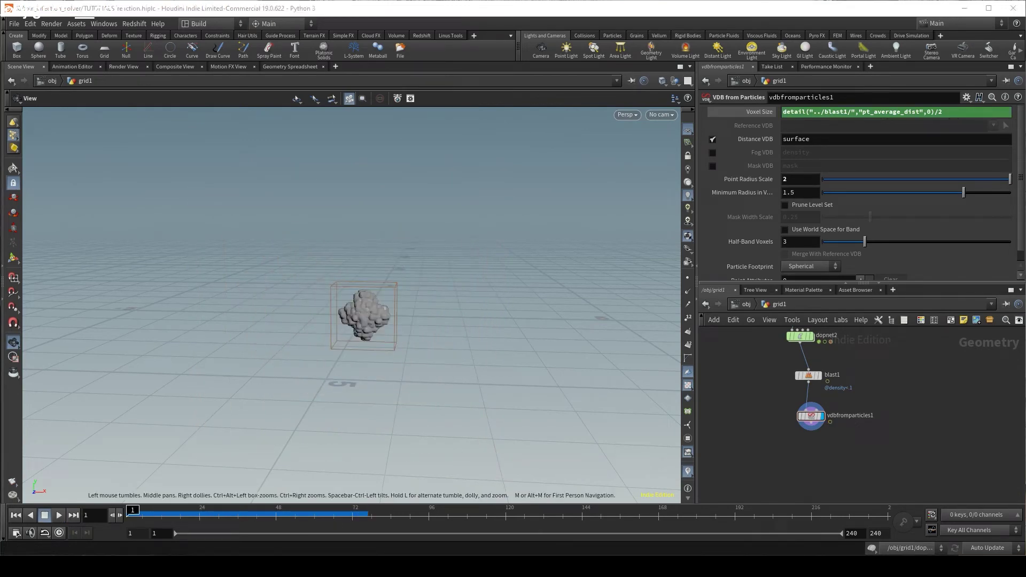
Set the Force Total Count of the scatter2 node to 1500000 and disable its Max Points limit.
scroll(834, 387, up, 3)
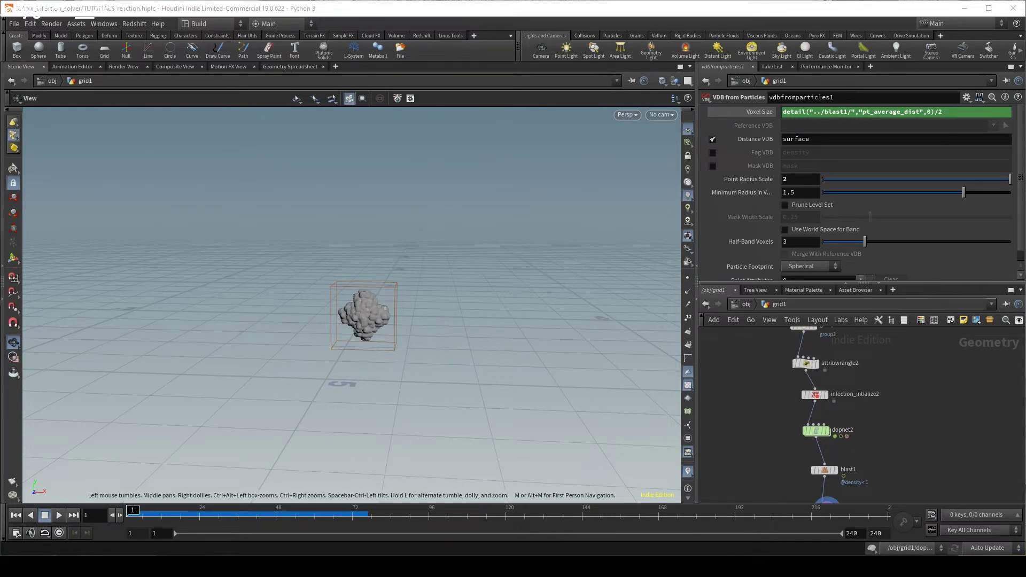
scroll(908, 464, up, 3)
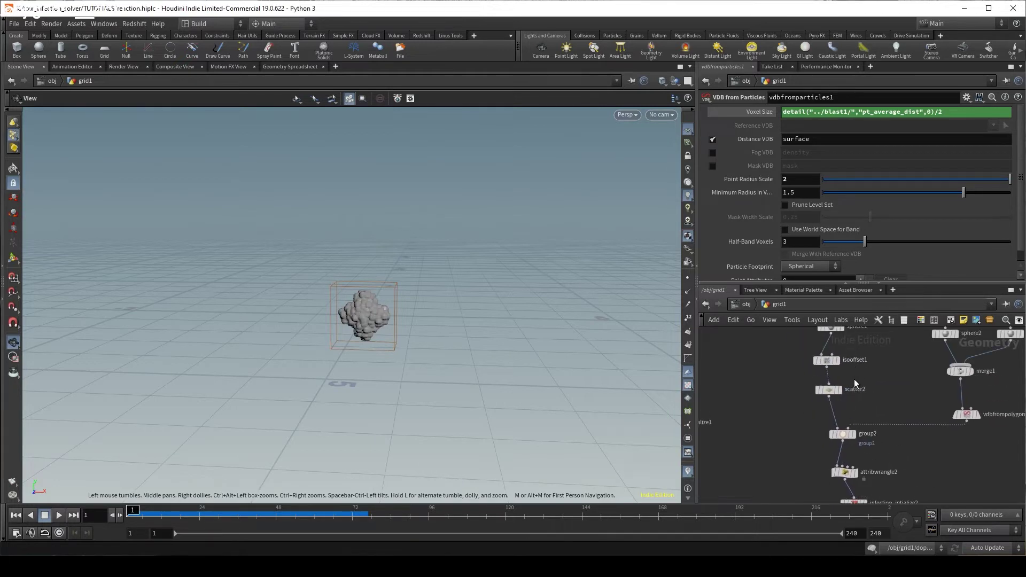
click(839, 390)
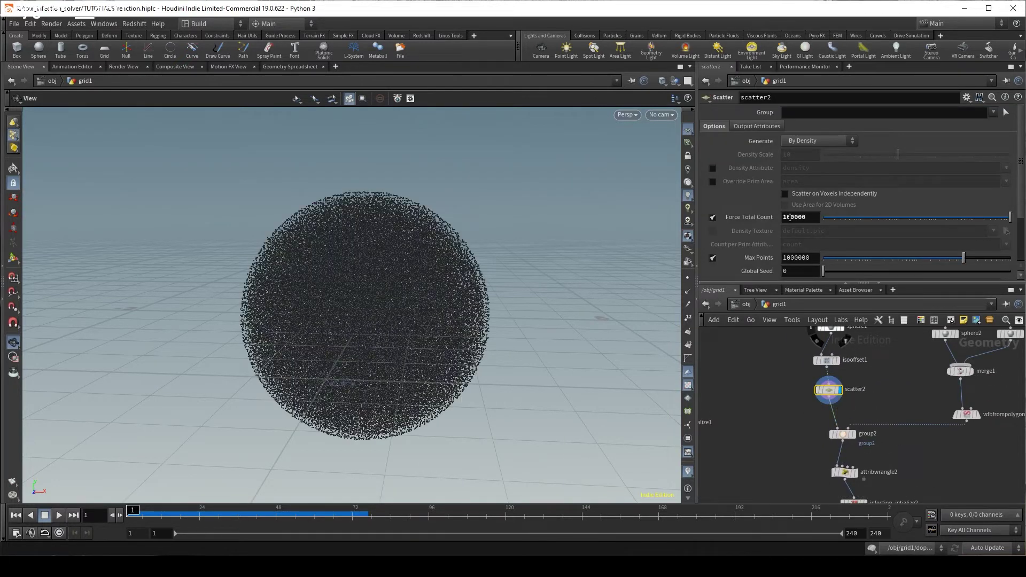
click(790, 217)
key(BackSpace)
key(Delete)
key(Delete)
key(Delete)
key(Delete)
key(Delete)
text(1500000)
mouse_move(798, 219)
mouse_down()
mouse_move(811, 218)
mouse_move(784, 219)
mouse_up()
click(712, 259)
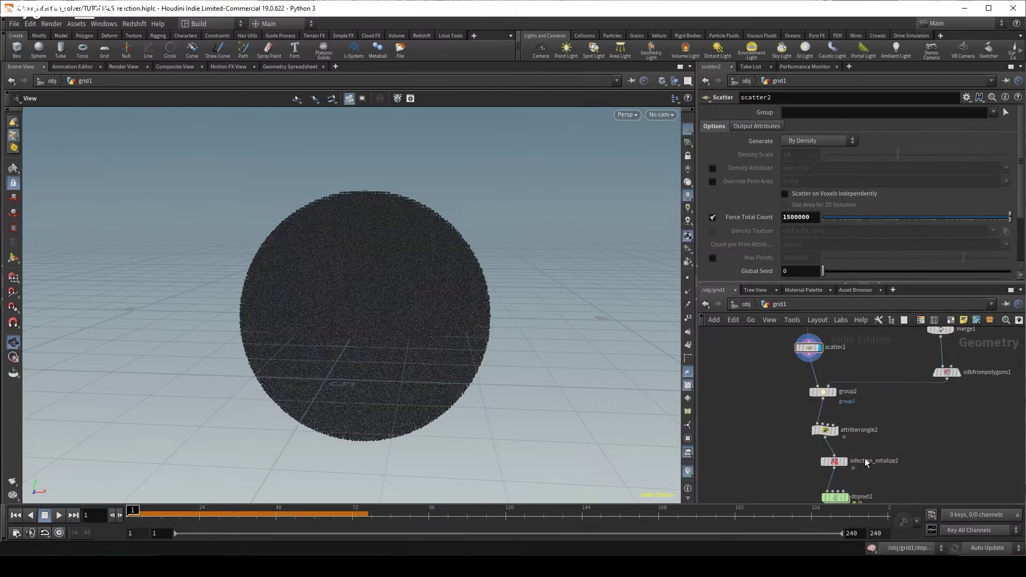
Display the group2, attribwrangle2 and infection_intialize2 nodes in turn to check the denser points and the infected group.
scroll(858, 422, up, 2)
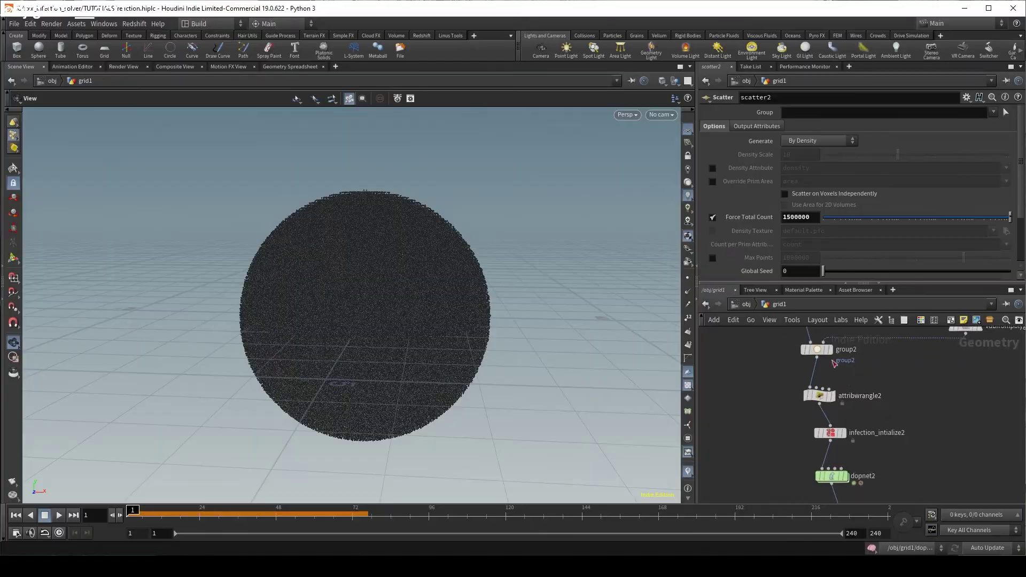
click(818, 349)
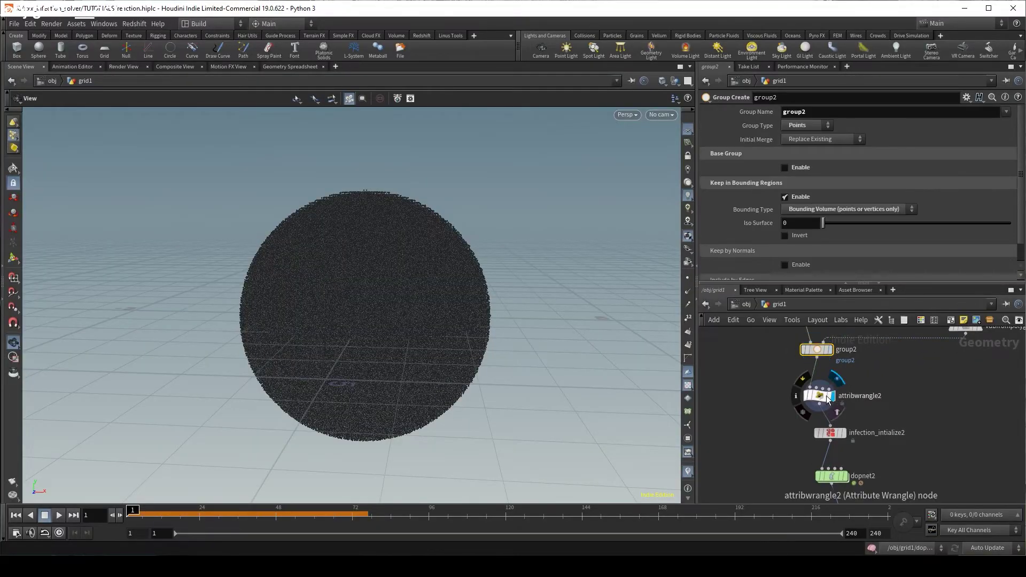
click(819, 395)
scroll(593, 252, up, 10)
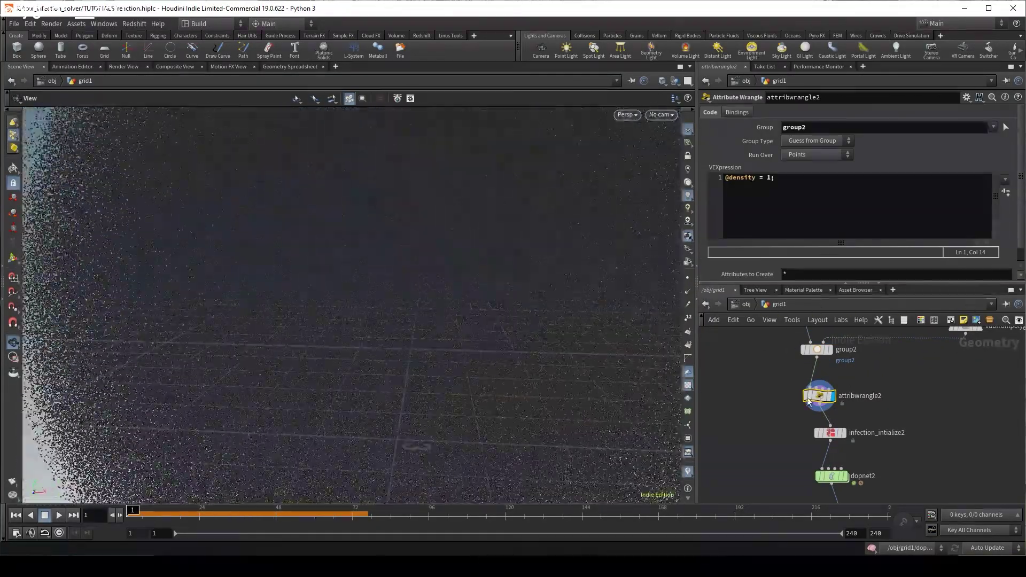
middle_drag(808, 402, 765, 430)
click(774, 378)
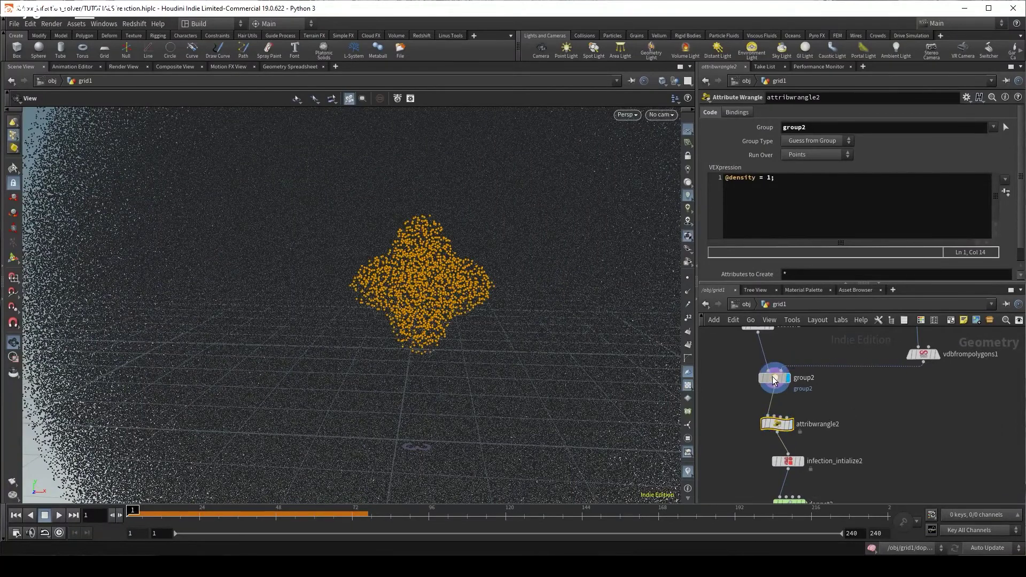
middle_drag(802, 461, 772, 416)
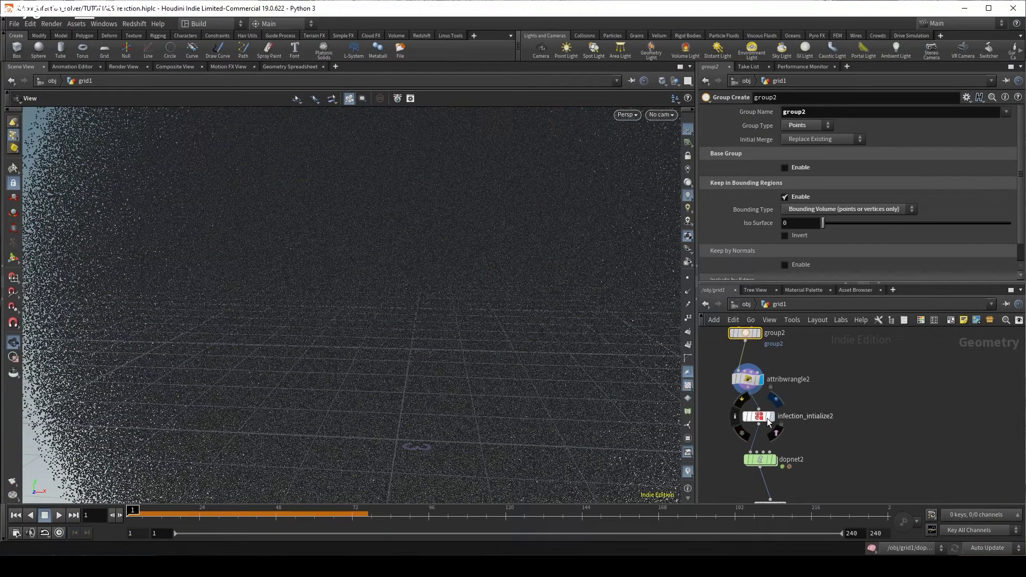
click(762, 418)
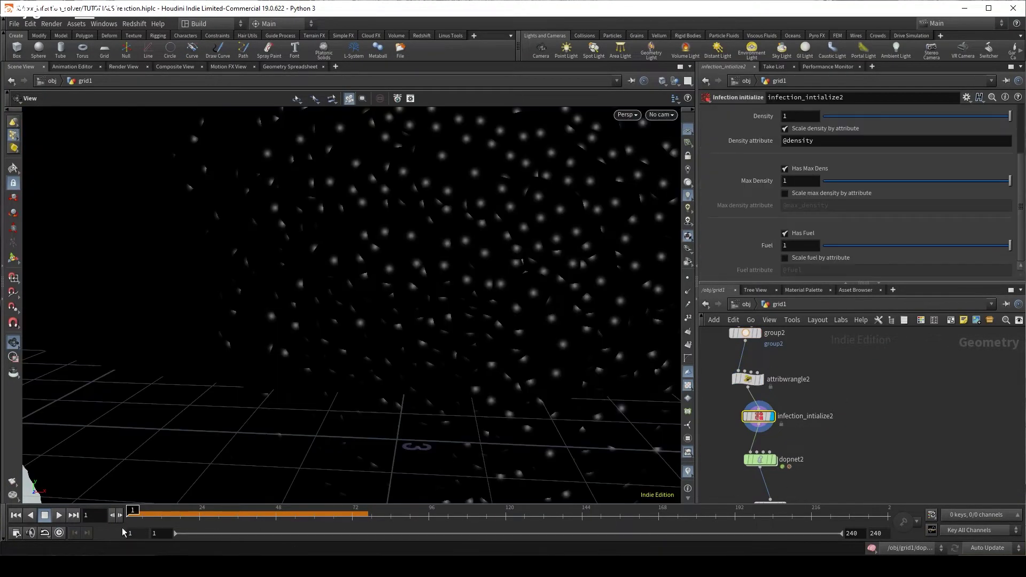
Inside dopnet2, set the reaction diffusion node to 10 Blurring Iterations, a Proximity Radius of .05 and 10 Max Neighbors.
double_click(759, 459)
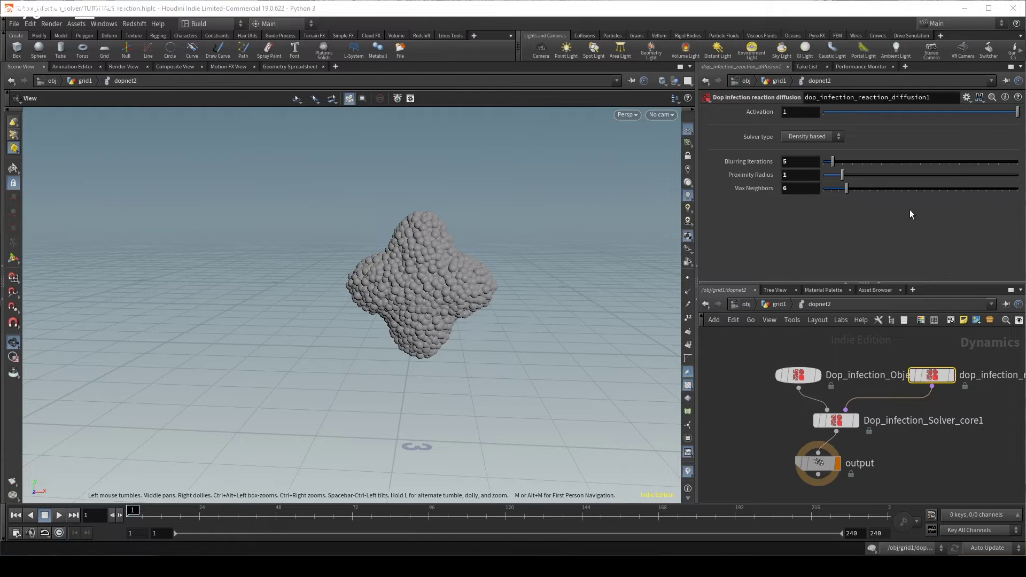
double_click(800, 162)
text(10)
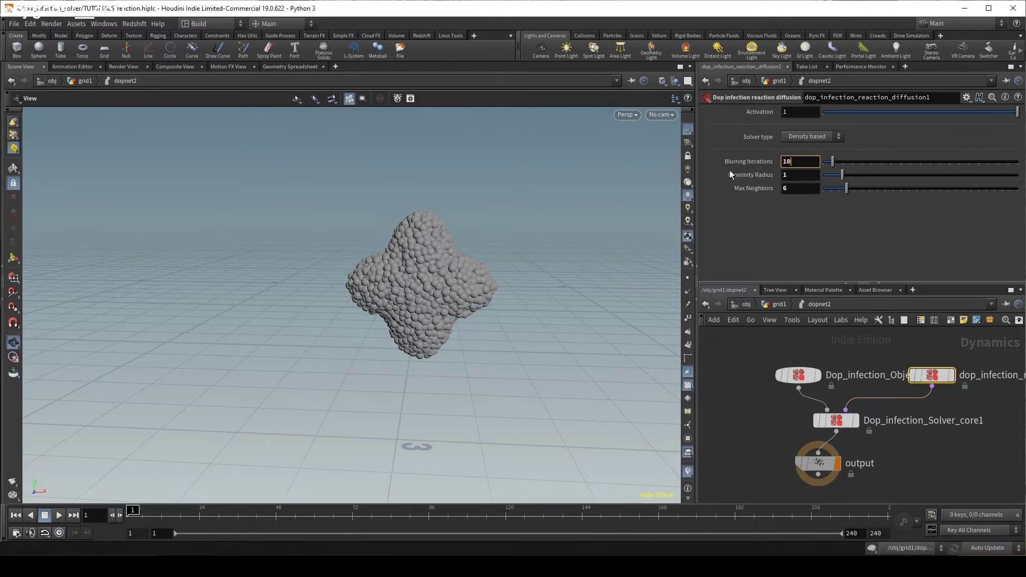
key(Tab)
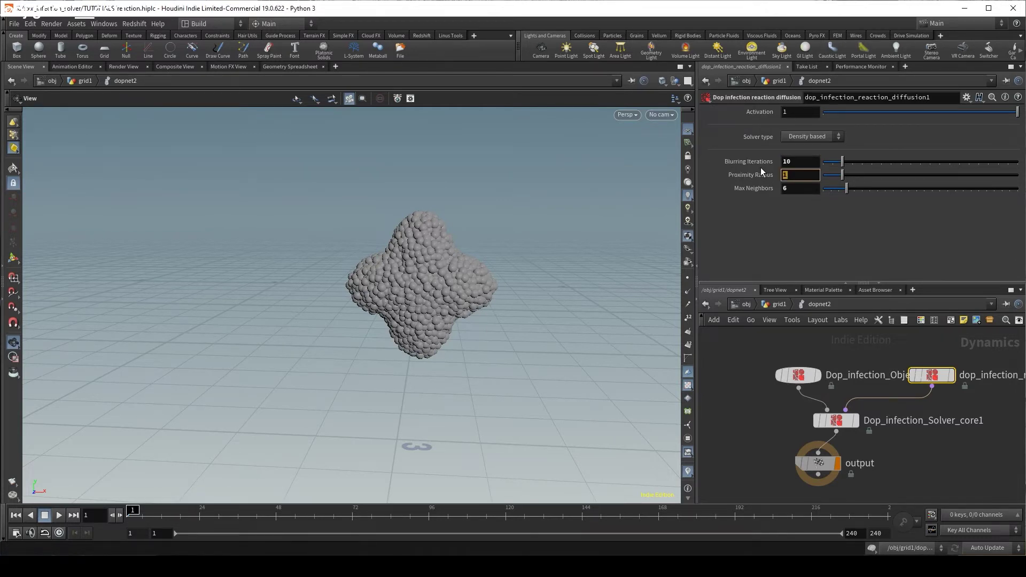
text(.05)
key(Return)
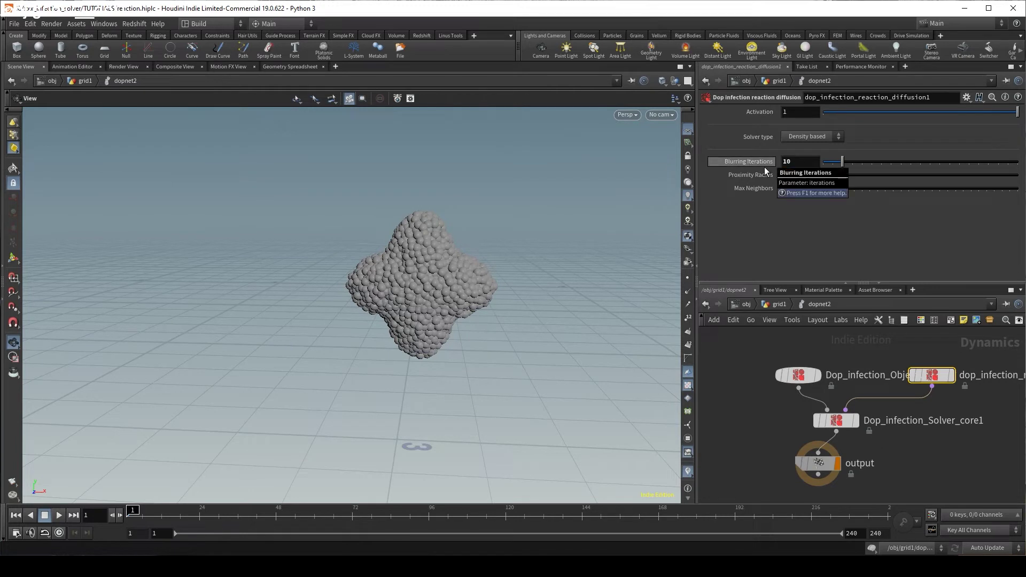
double_click(799, 188)
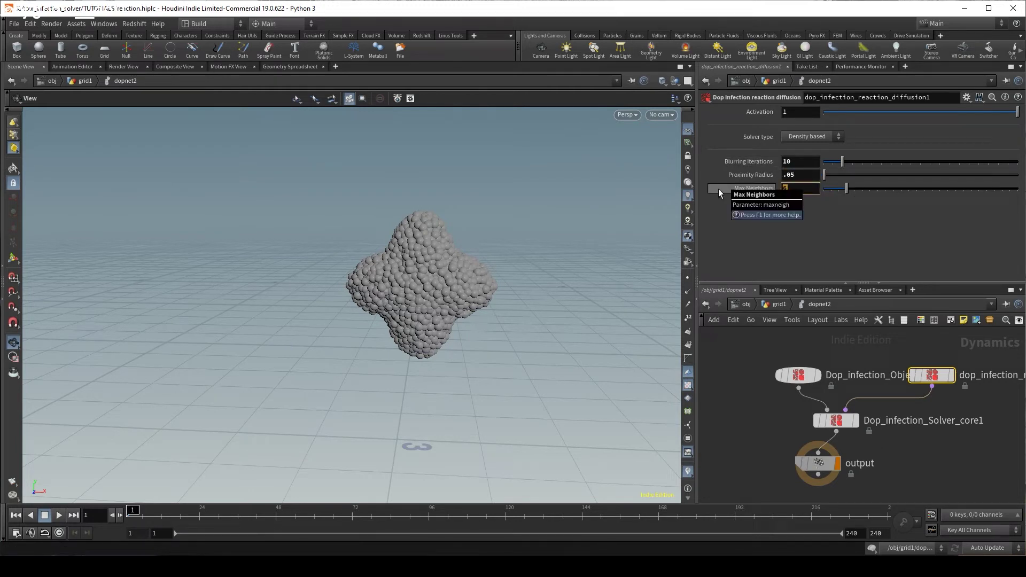
text(10)
key(Return)
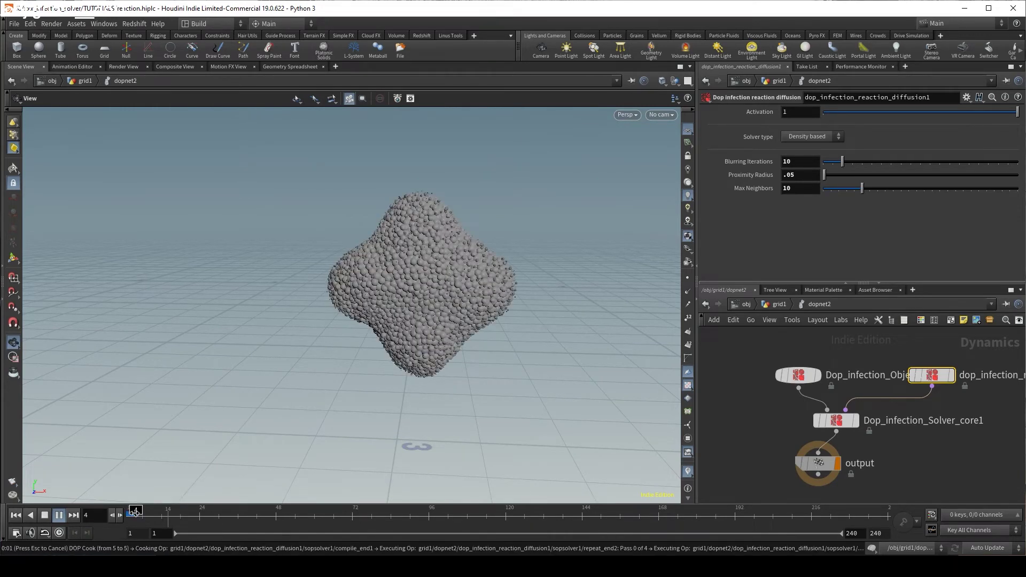
Stop the simulation playback, return to the grid1 network and add a File Cache node fed by blast1.
key(Escape)
click(764, 301)
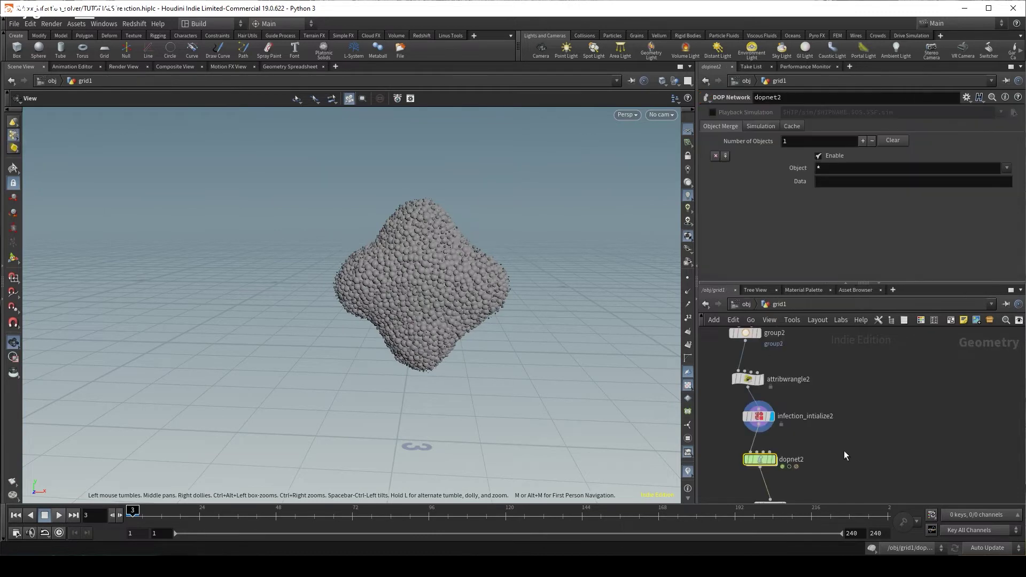
drag(795, 432, 797, 416)
key(Tab)
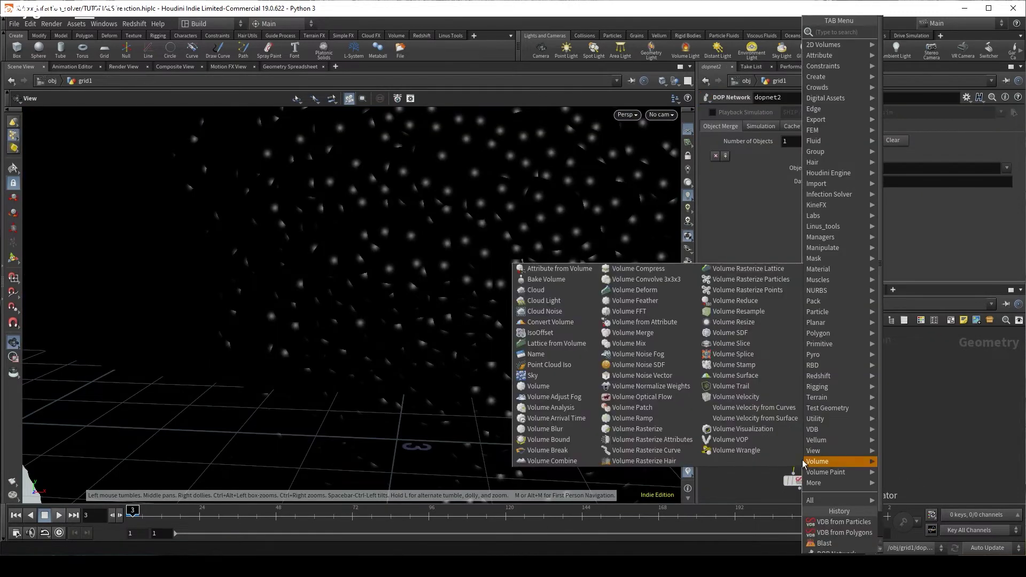
text(file)
key(Down)
key(Return)
click(876, 454)
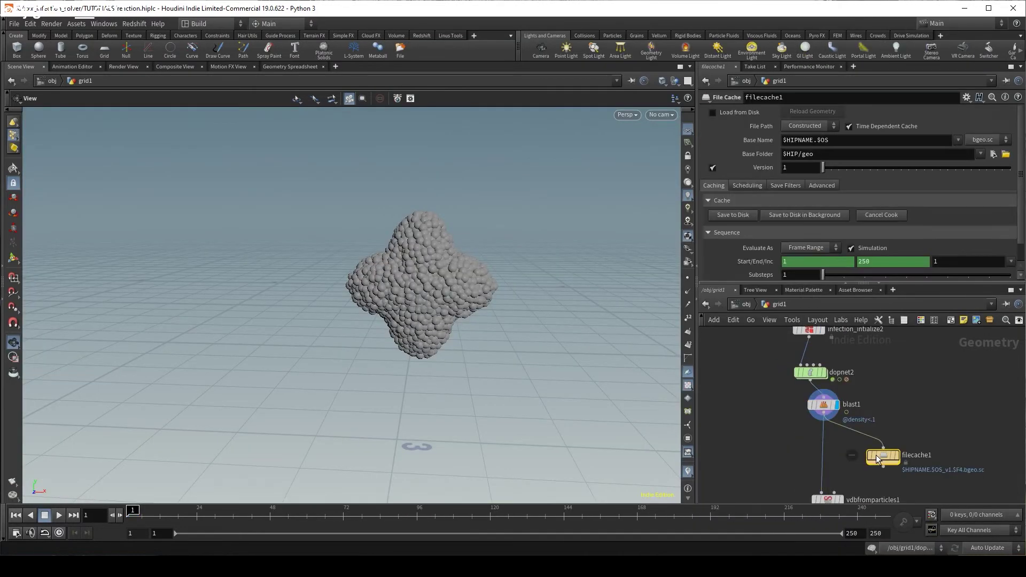
Set the timeline's end frame to 100, display filecache1 and save the simulation cache to disk.
click(876, 533)
text(100)
key(Return)
click(898, 454)
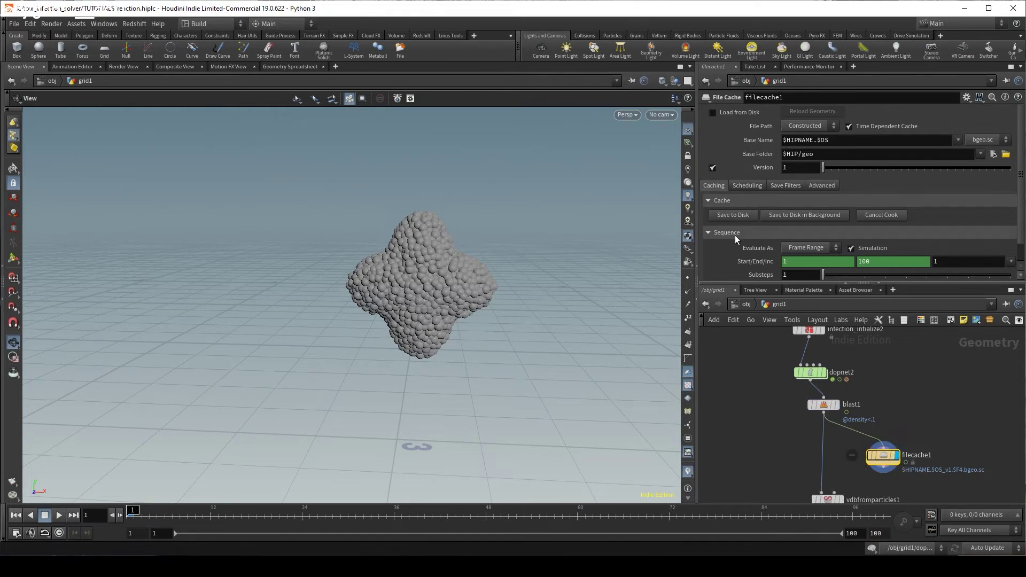
click(738, 216)
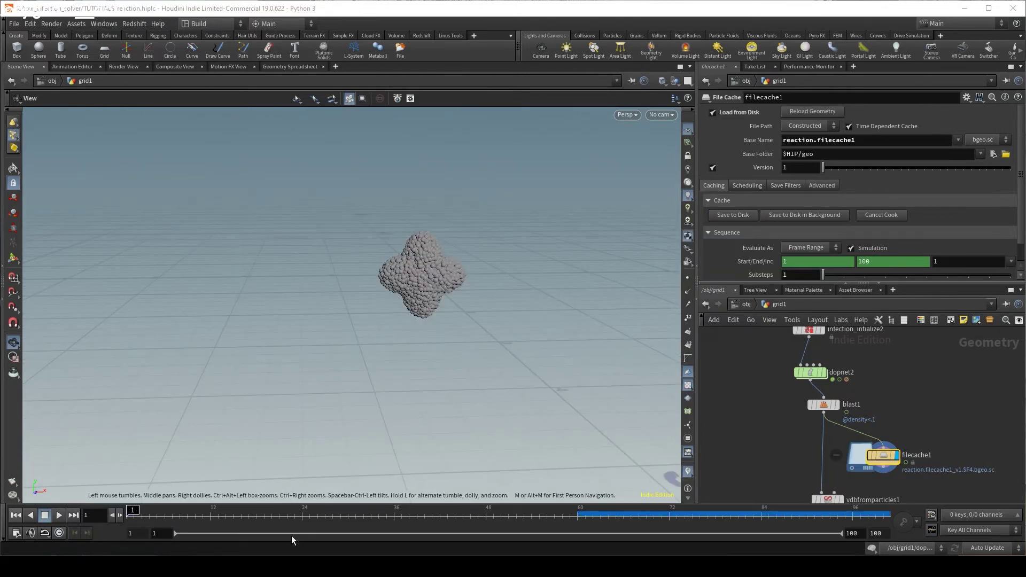
Play and scrub through the cached growth up to frame 100, then park the timeline at frame 50.
drag(445, 370, 506, 421)
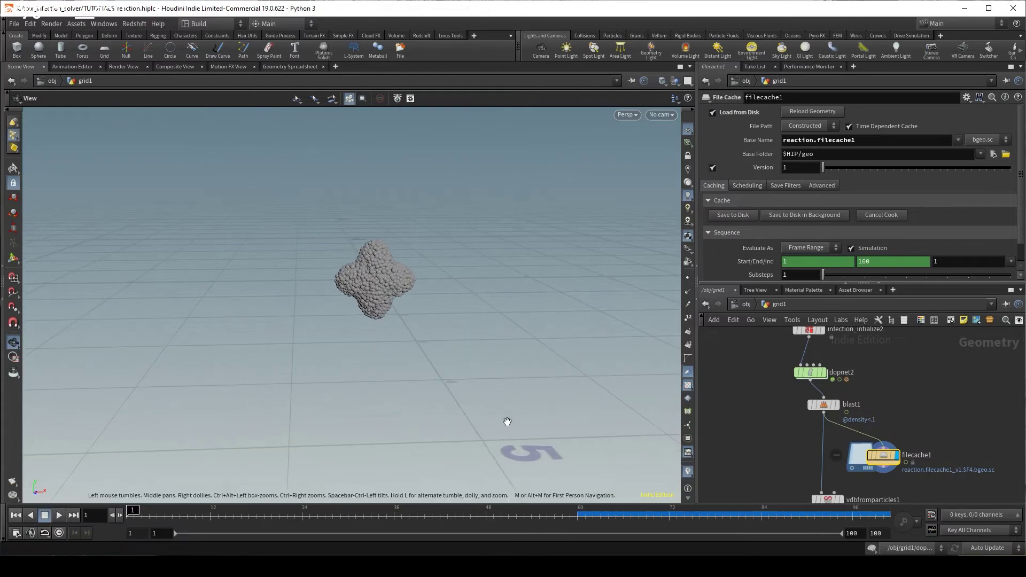
click(59, 514)
drag(293, 385, 403, 314)
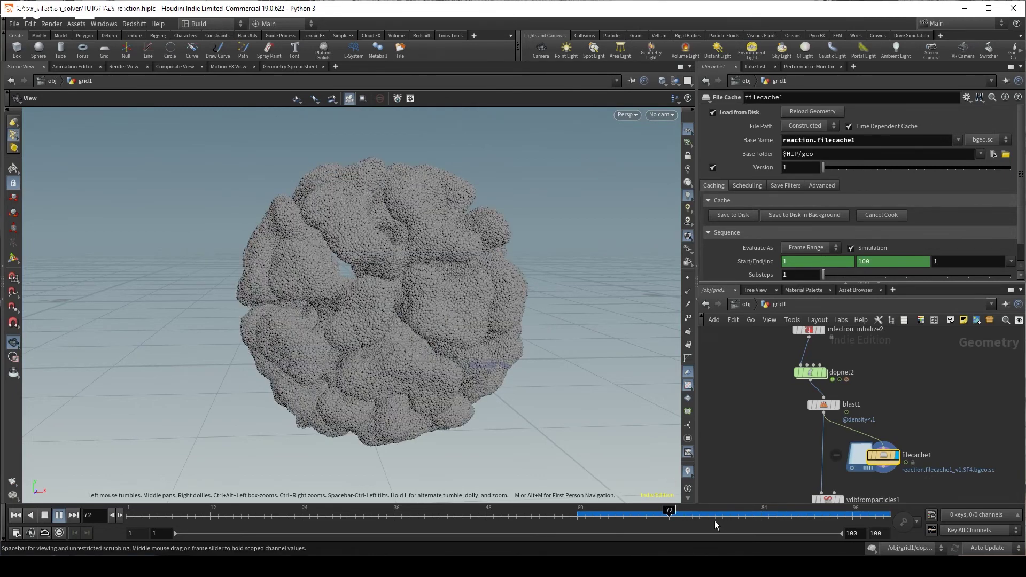
drag(704, 518, 949, 515)
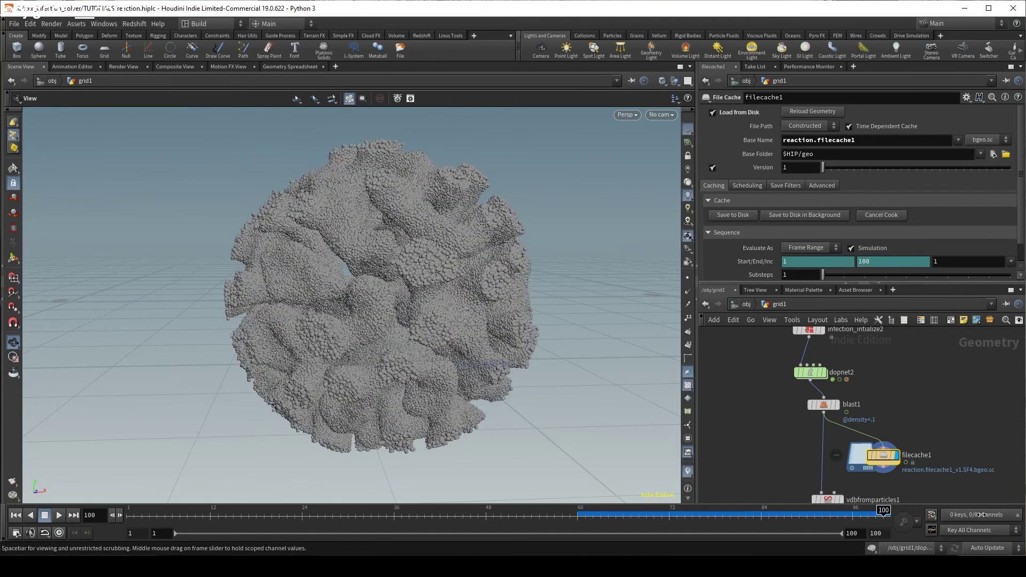
drag(860, 514, 501, 516)
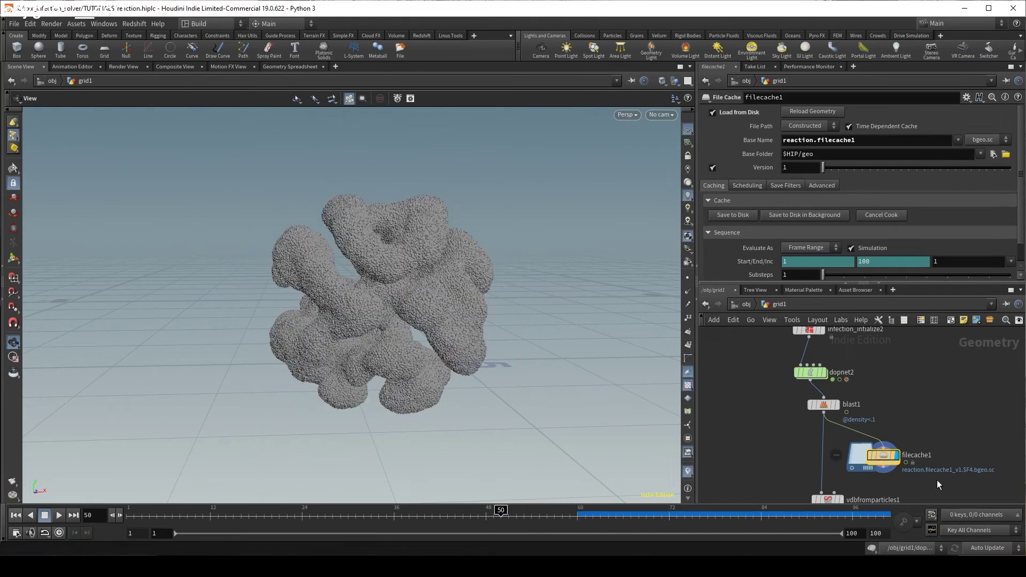
Wire filecache1 into the particles input of vdbfromparticles1 and display the resulting surface up close.
middle_drag(937, 480, 867, 409)
middle_drag(803, 410, 836, 407)
click(853, 385)
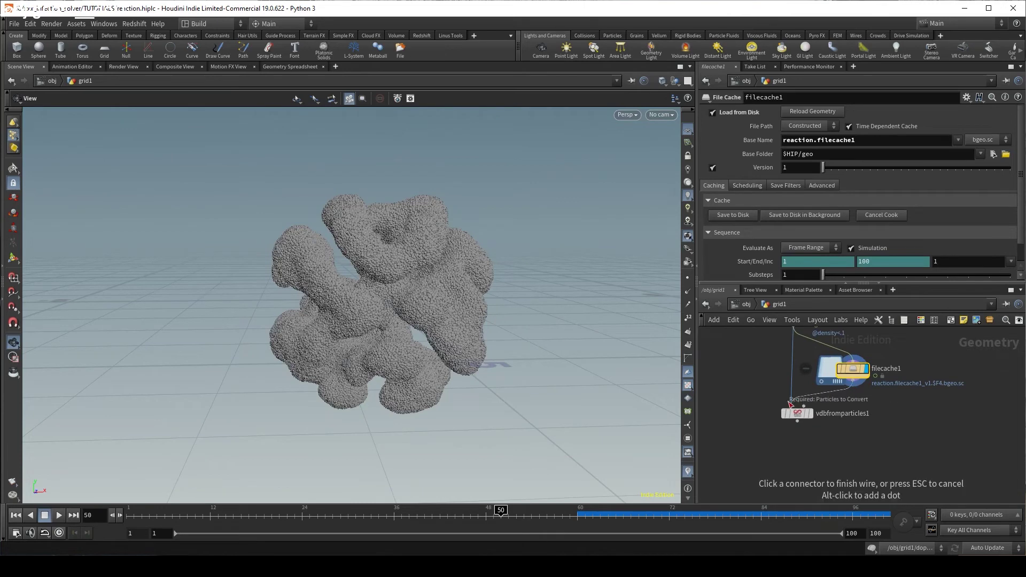
click(796, 406)
click(809, 414)
click(803, 418)
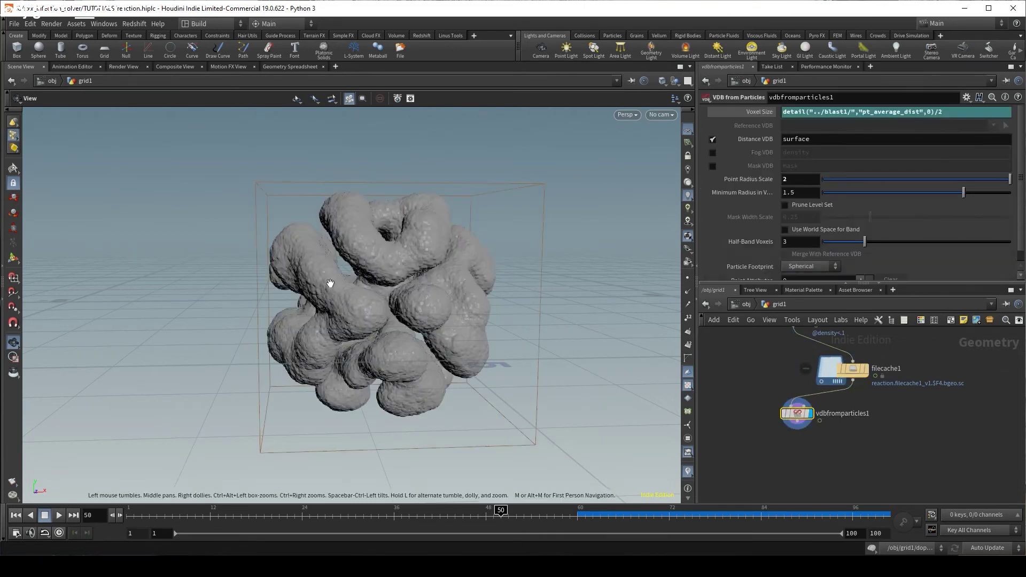
scroll(406, 272, up, 5)
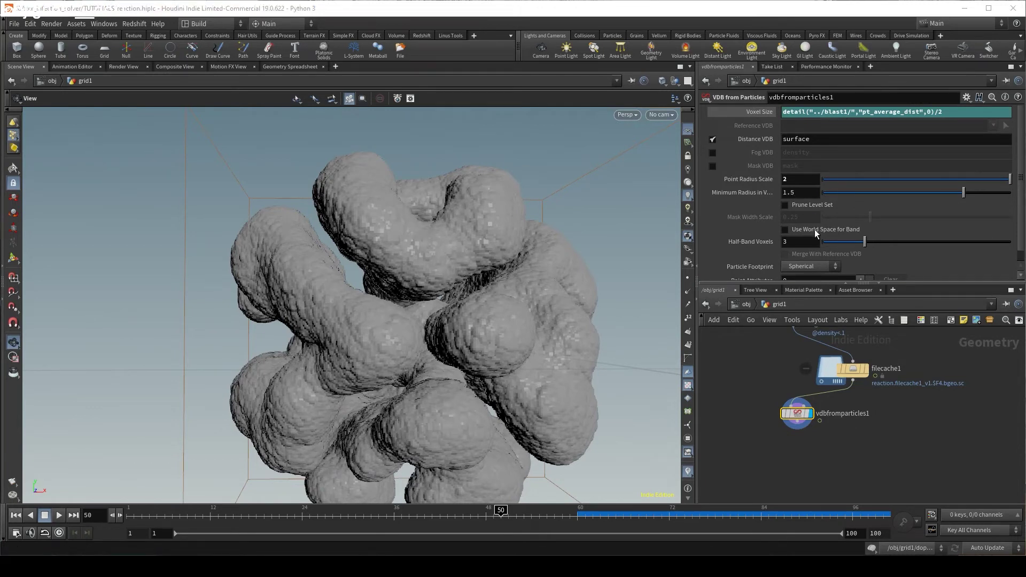
Set the Point Radius Scale of vdbfromparticles1 to 1 and check the surface from another angle.
double_click(799, 179)
text(1)
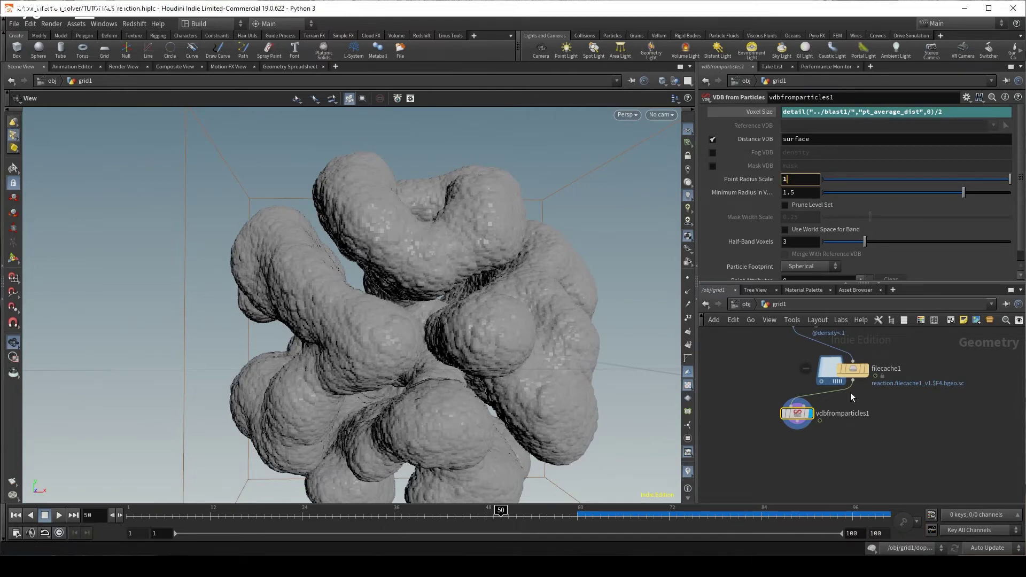
key(Return)
drag(521, 351, 480, 342)
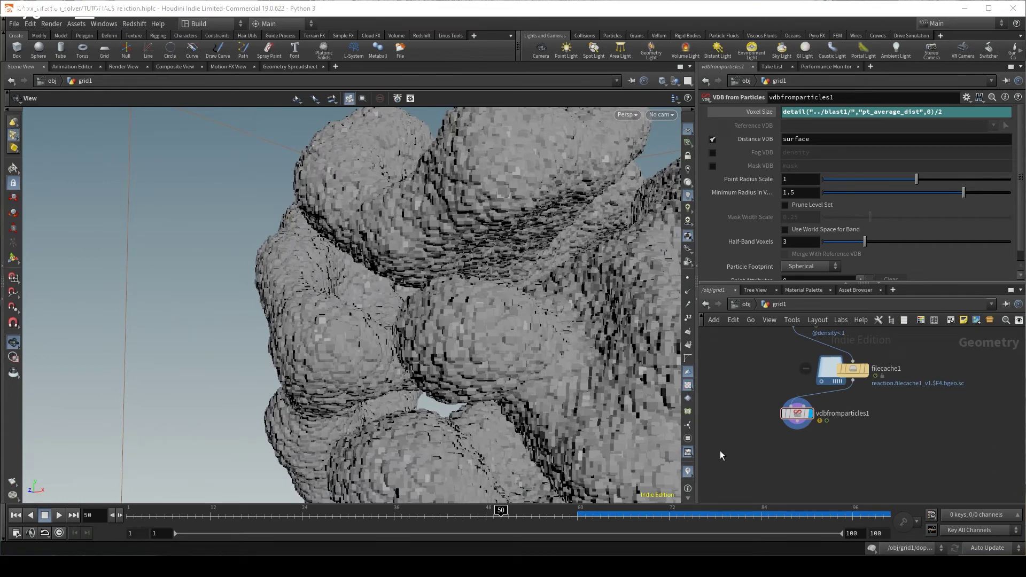
Add a VDB Reshape SDF node after vdbfromparticles1, keeping its Dilate operation, and display it.
key(Tab)
text(vdb)
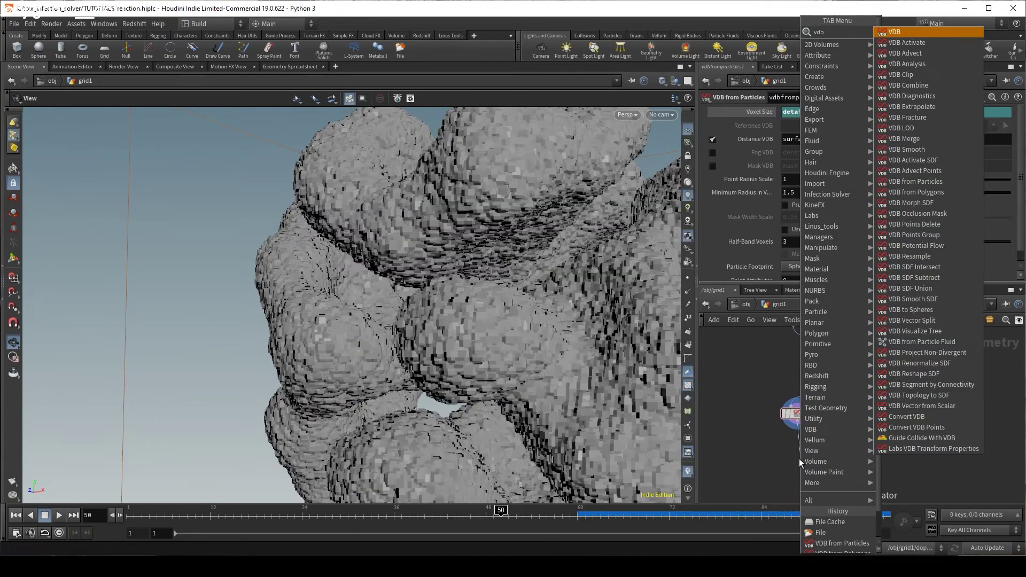
text( re)
key(Down)
key(Down)
key(Return)
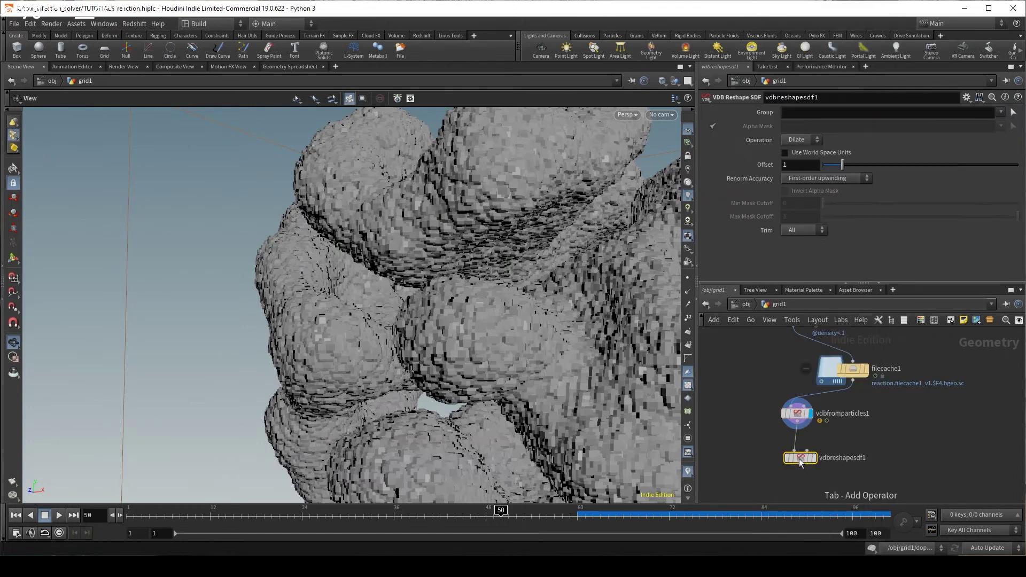
click(799, 462)
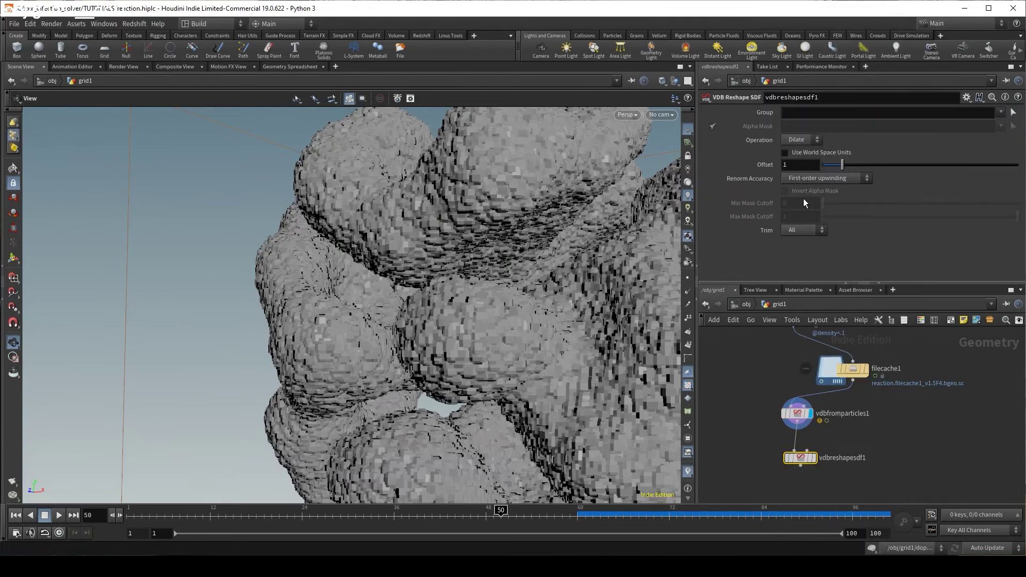
click(813, 457)
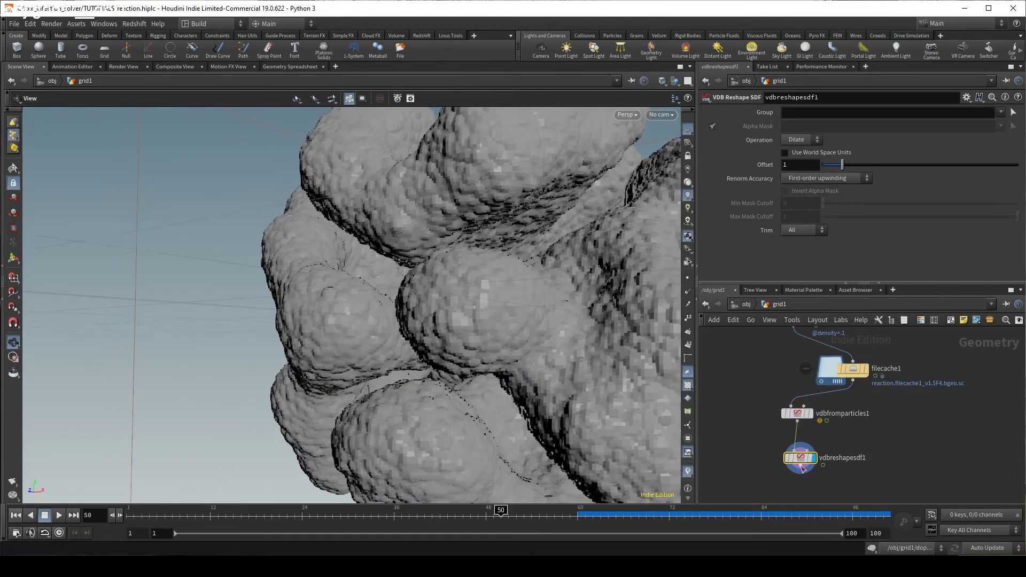
Add a VDB Smooth SDF node after vdbreshapesdf1 and display the smoothed surface.
key(Tab)
text(vdb sm)
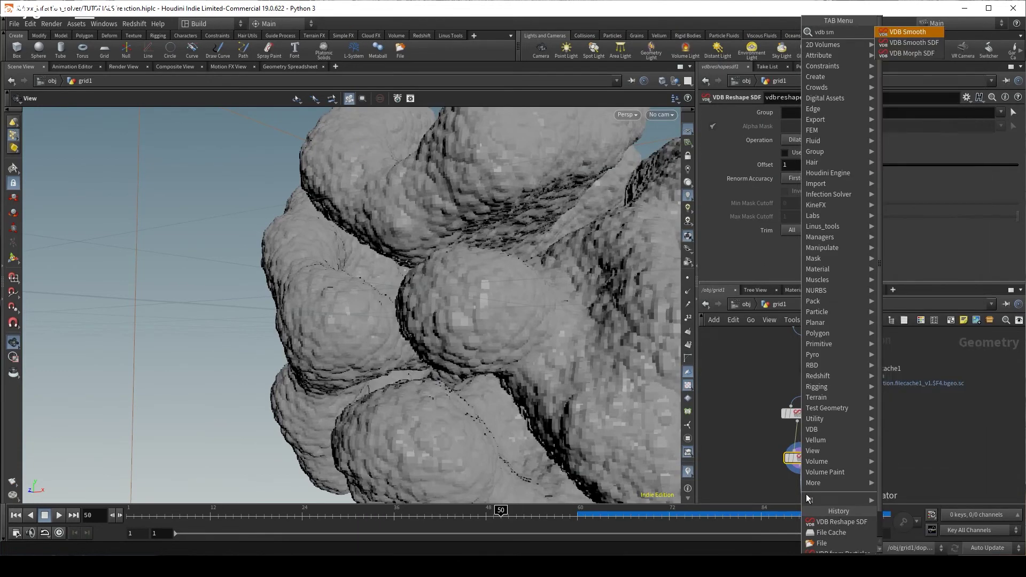
key(Down)
key(Return)
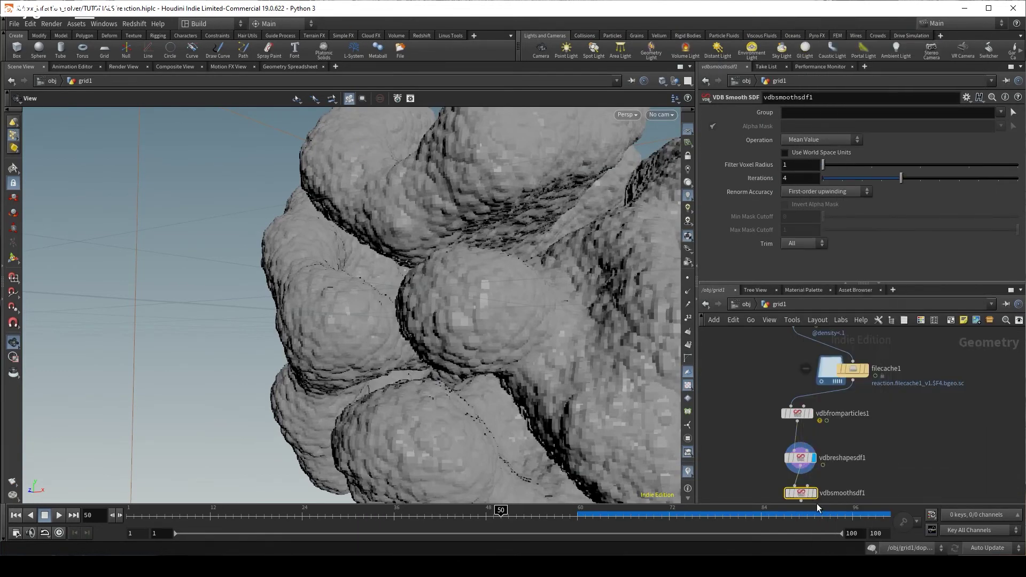
click(820, 495)
key(space+h)
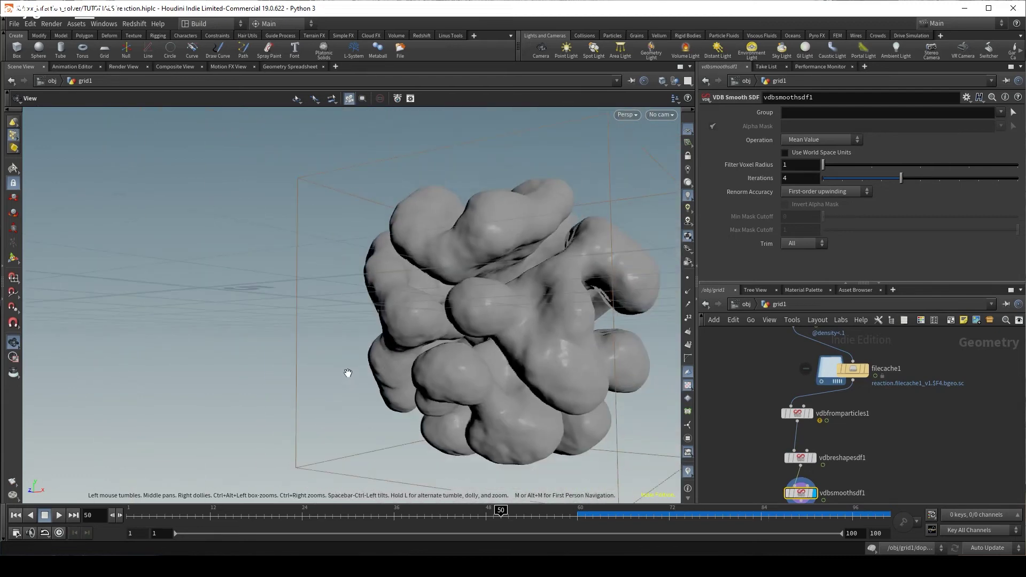
Scrub the timeline to frame 100 and examine the smoothed surface from several angles.
drag(570, 325, 483, 302)
drag(699, 516, 874, 513)
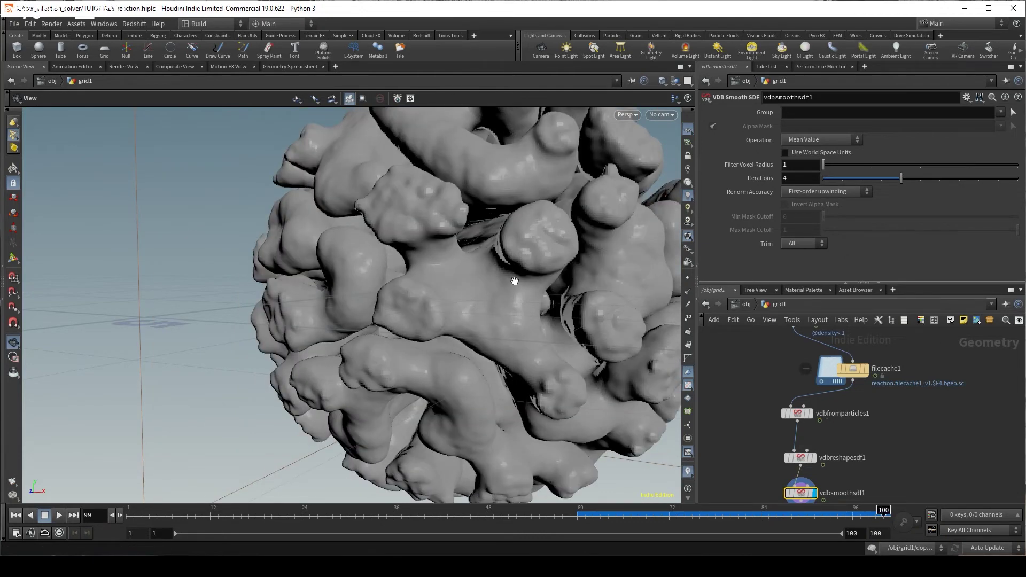
drag(522, 270, 457, 226)
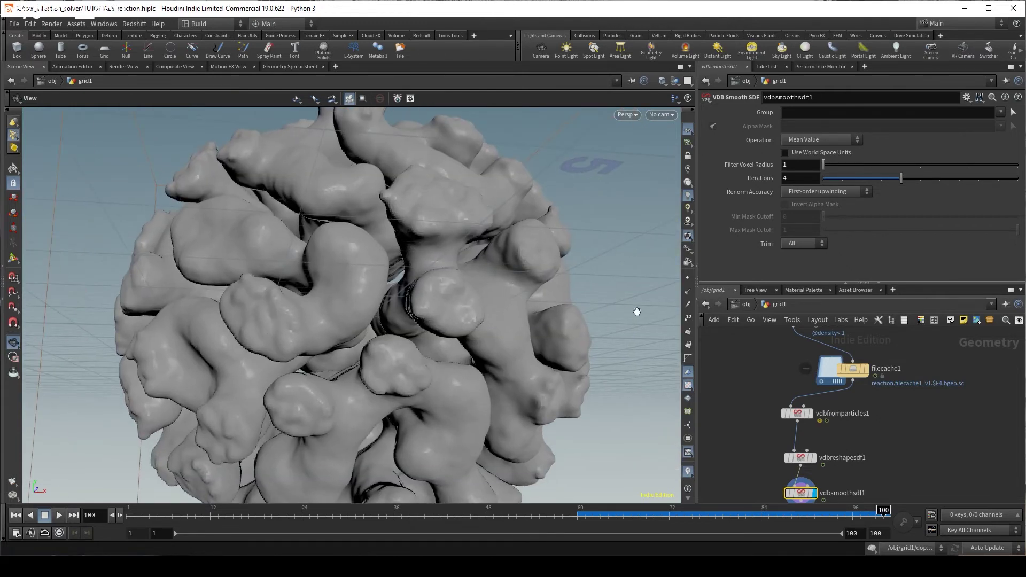
Add a VDB from Polygons node fed by sphere1 and place it beside vdbsmoothsdf1.
middle_drag(921, 370, 925, 461)
middle_drag(855, 322, 879, 435)
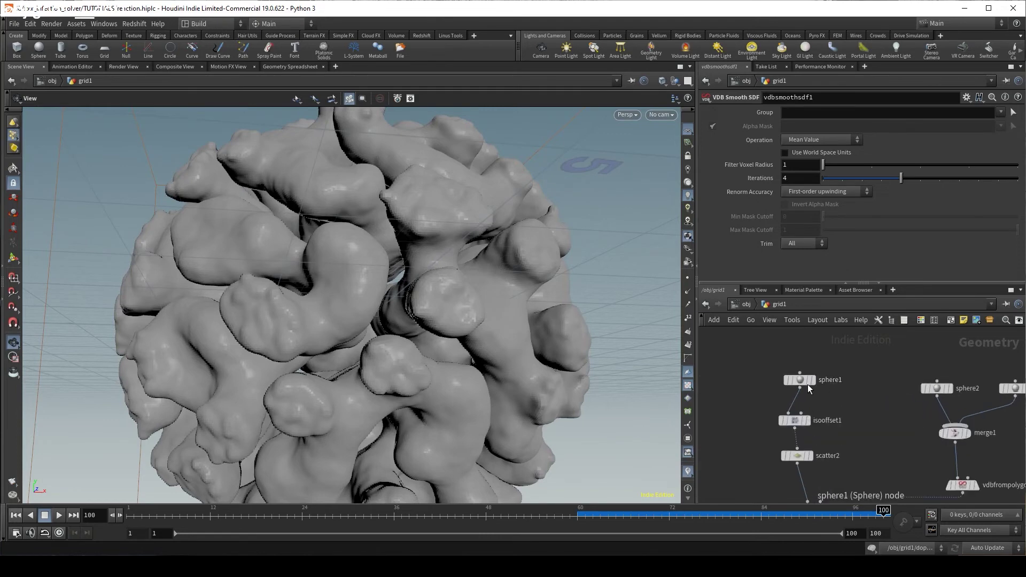
scroll(886, 454, up, 2)
scroll(867, 393, down, 3)
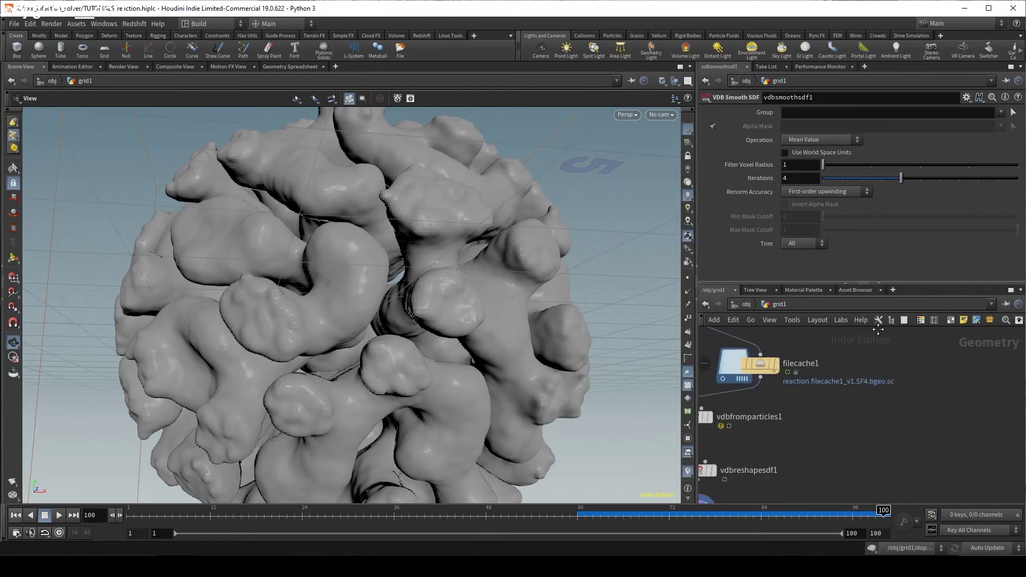
scroll(866, 434, up, 3)
key(Tab)
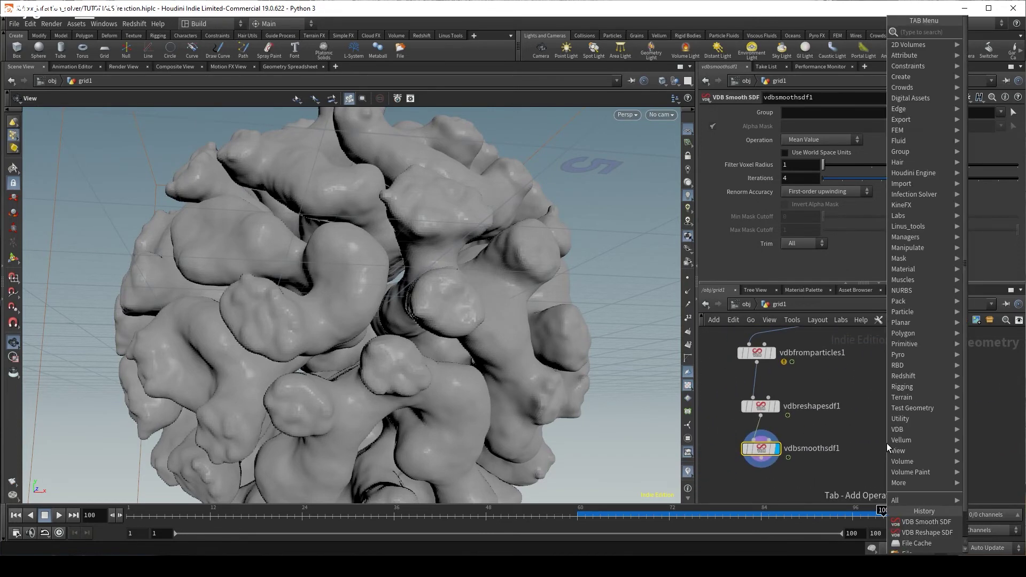
text(vdb fr)
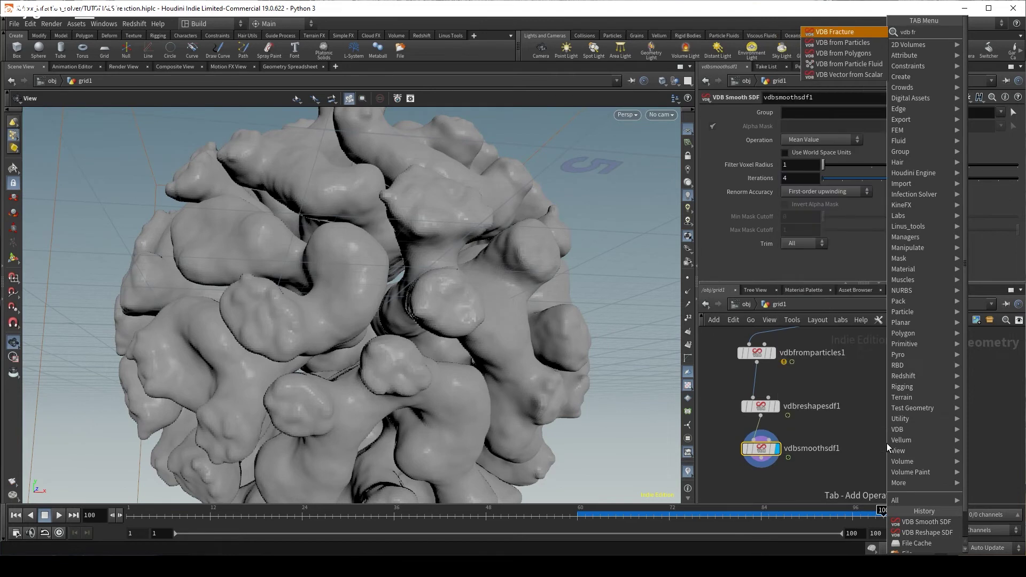
key(Down)
key(Down)
key(Return)
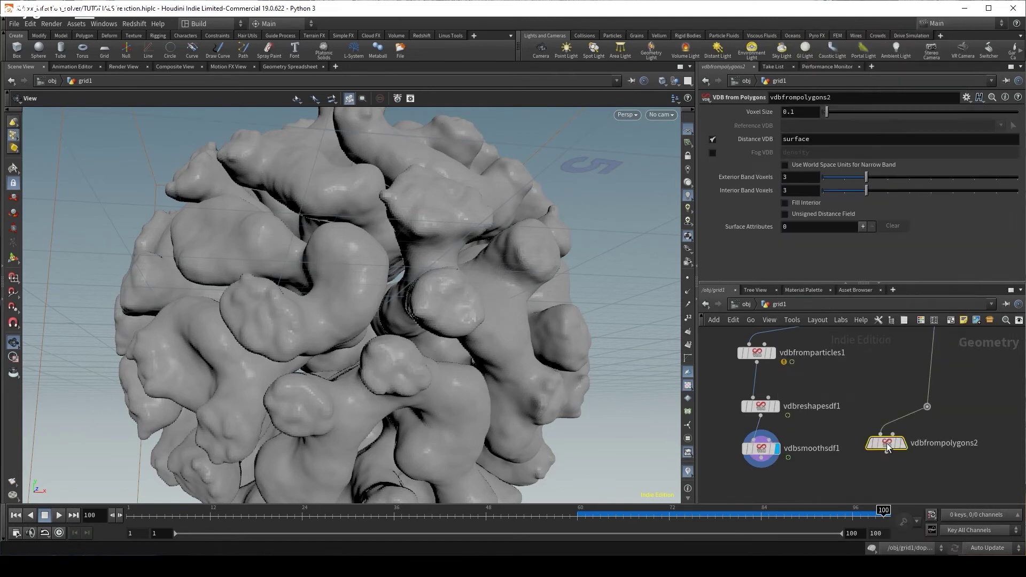
Wire vdbreshapesdf1 into the reference input of vdbfrompolygons2 and display the sphere's VDB.
click(760, 416)
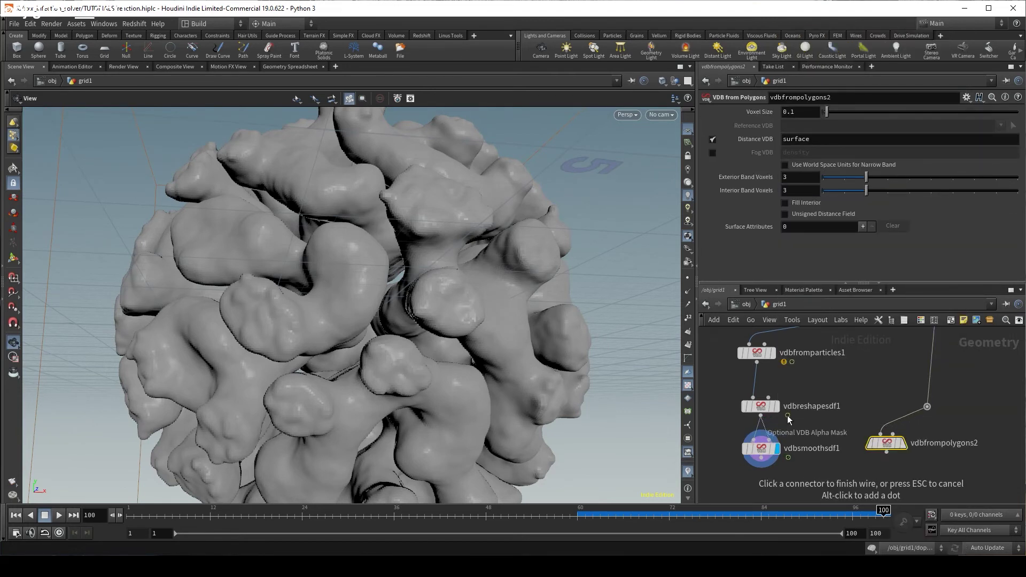
click(918, 422)
click(902, 443)
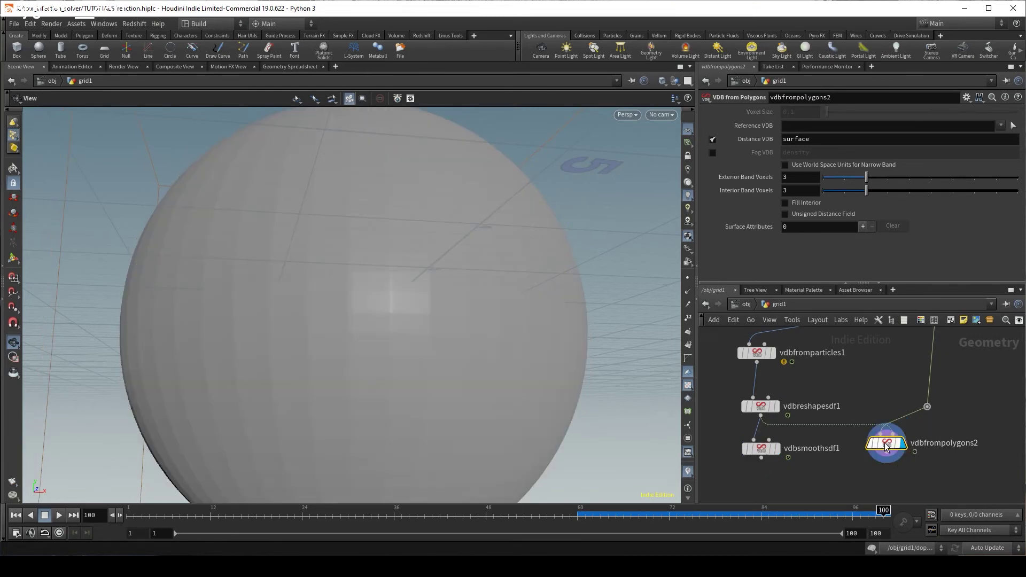
scroll(440, 327, down, 5)
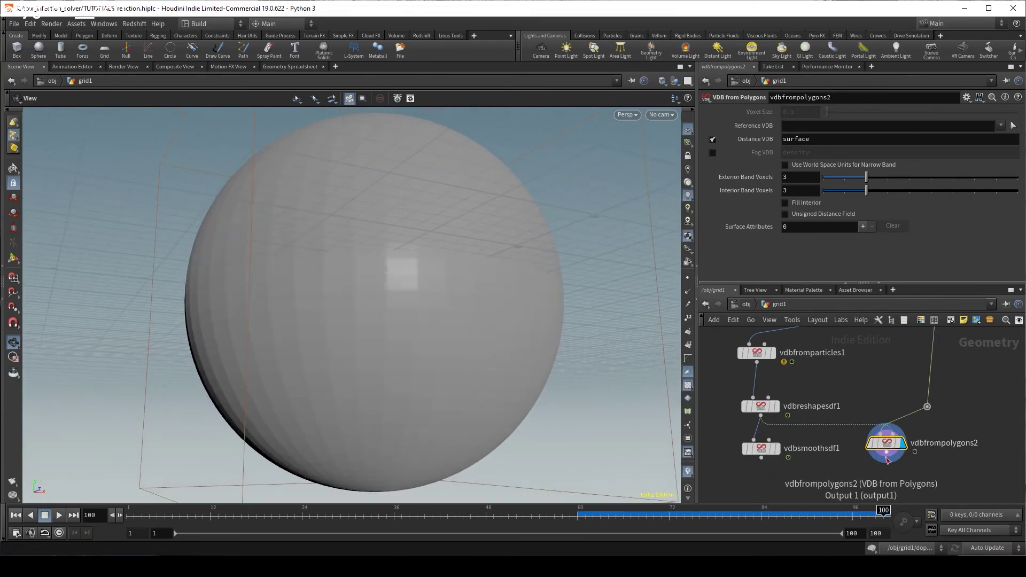
Add a VDB Smooth SDF node after vdbfrompolygons2 and display it.
key(Tab)
mouse_move(892, 483)
text(vdb sm)
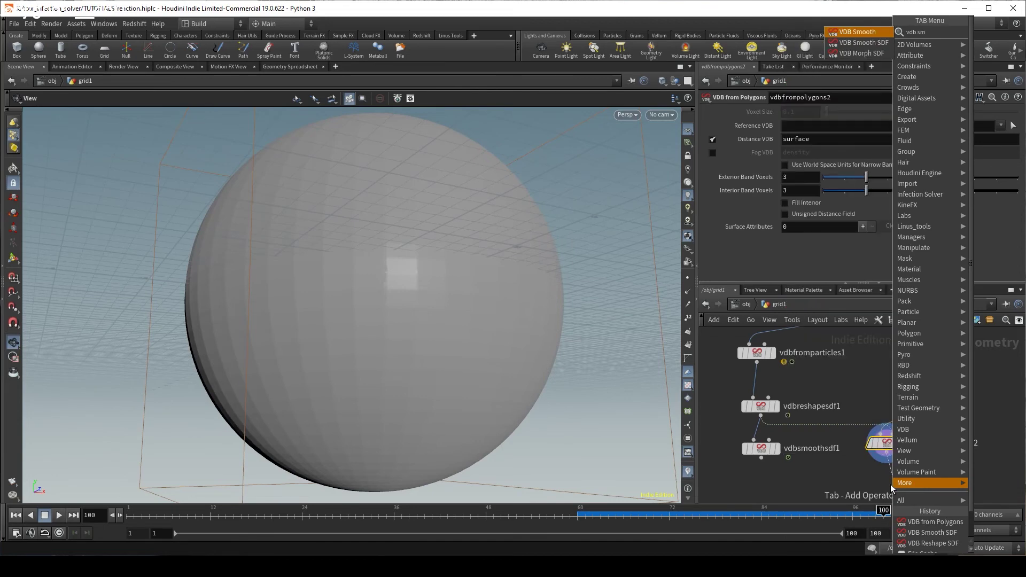
key(Return)
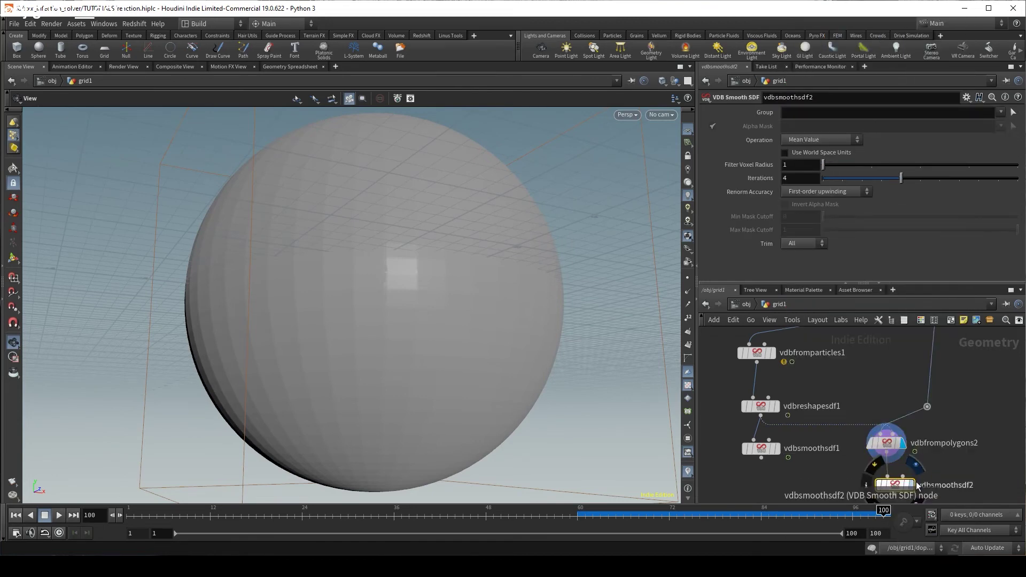
click(915, 483)
click(912, 485)
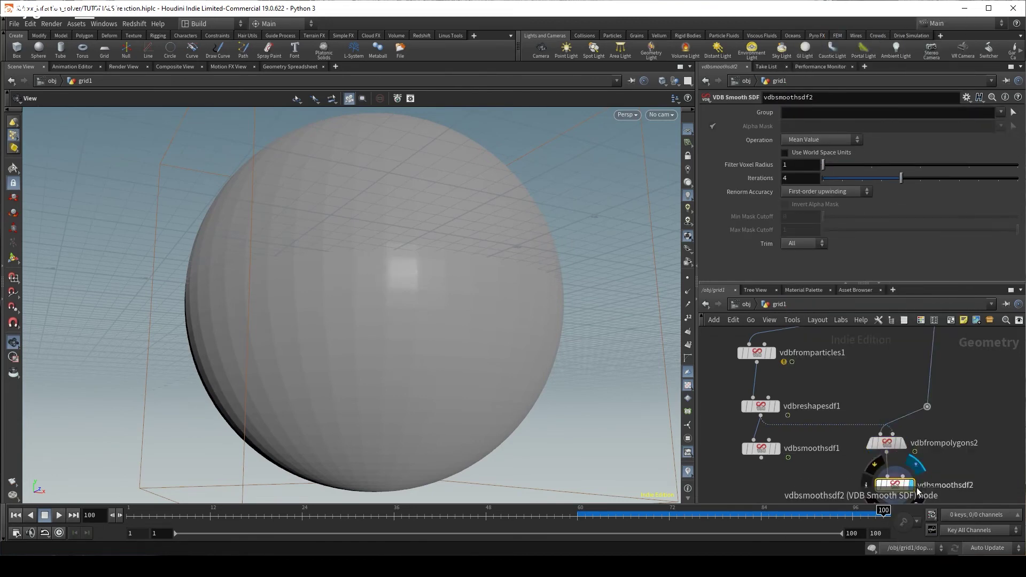
Set the Filter Voxel Radius of vdbsmoothsdf2 to 2.
text(2)
key(Return)
double_click(796, 165)
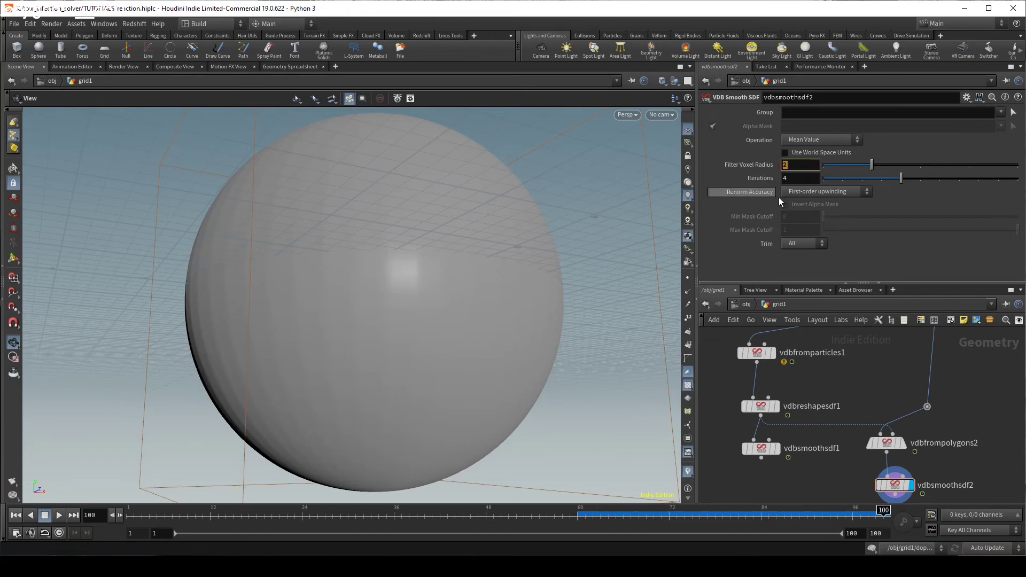
Set the Filter Voxel Radius of vdbsmoothsdf2 to 4.
text(4)
key(Return)
middle_drag(960, 412, 950, 346)
drag(320, 294, 641, 374)
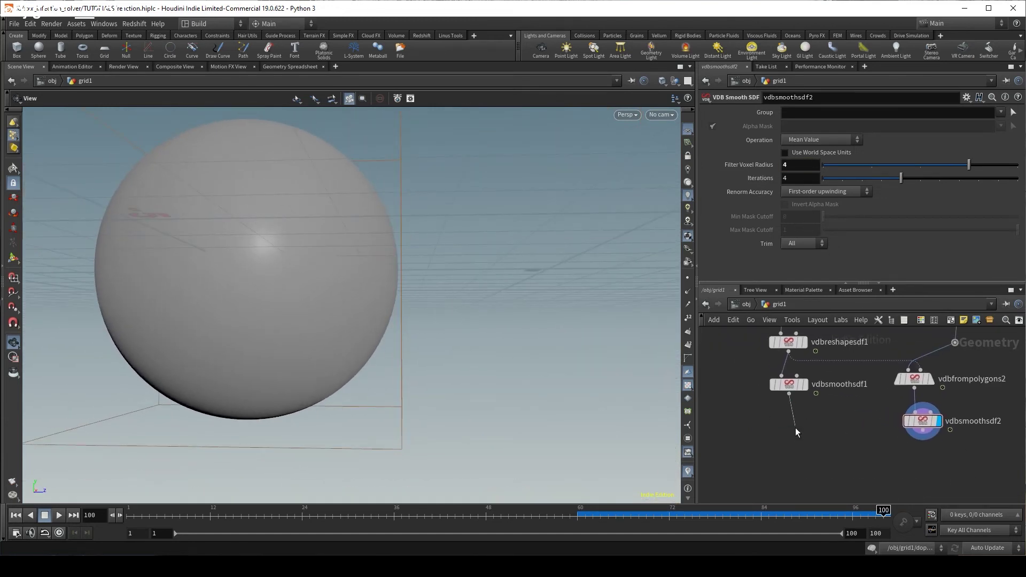
Add a VDB Combine node below vdbsmoothsdf1, fed by its output.
key(Tab)
text(vdb c)
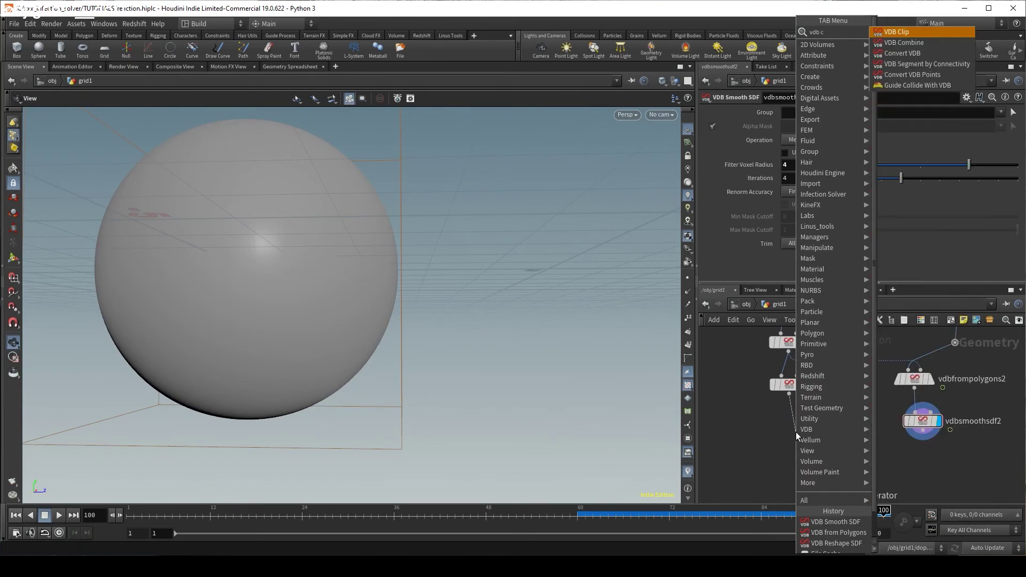
text(om)
key(Return)
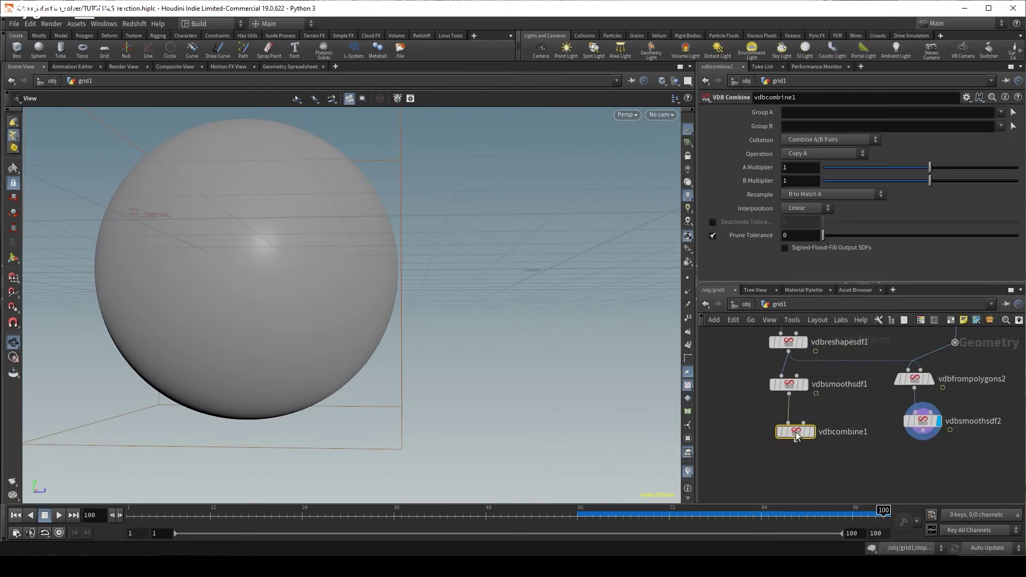
Wire vdbsmoothsdf2 into the second input of vdbcombine1 and display the combined VDB.
click(926, 438)
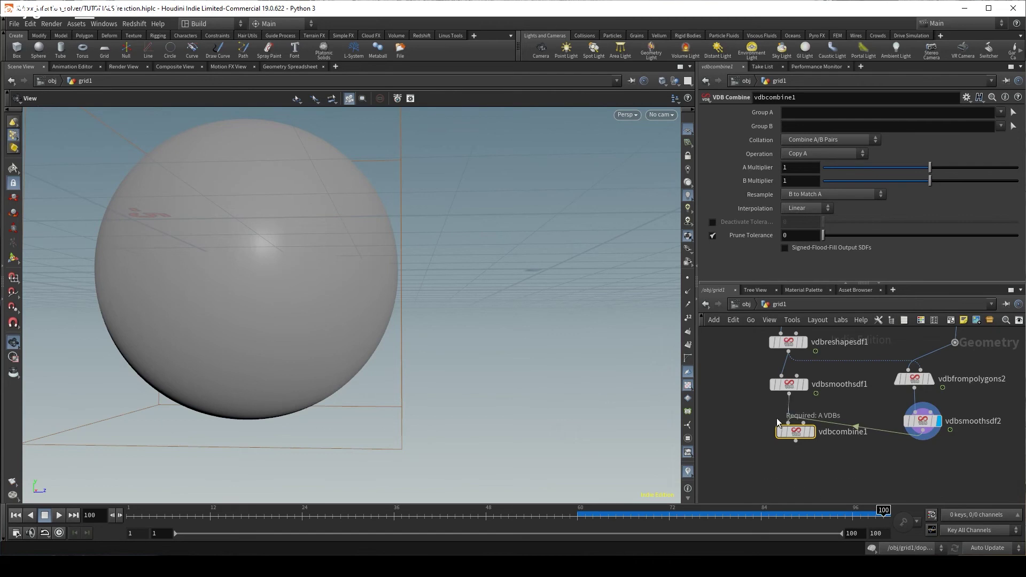
click(803, 423)
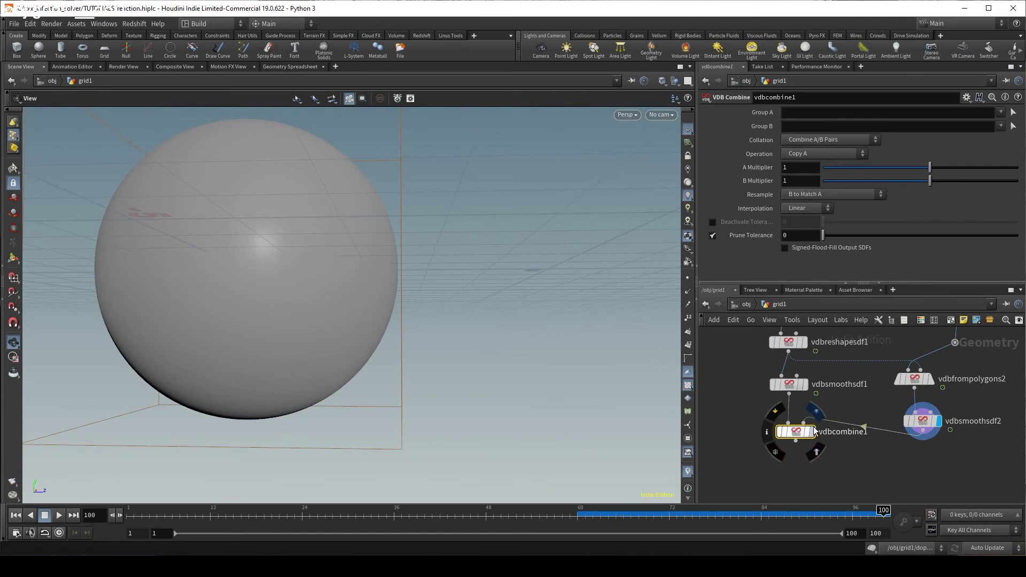
click(812, 431)
Set the Operation of vdbcombine1 to SDF Intersection and inspect where the sphere cuts the infected surface.
click(815, 152)
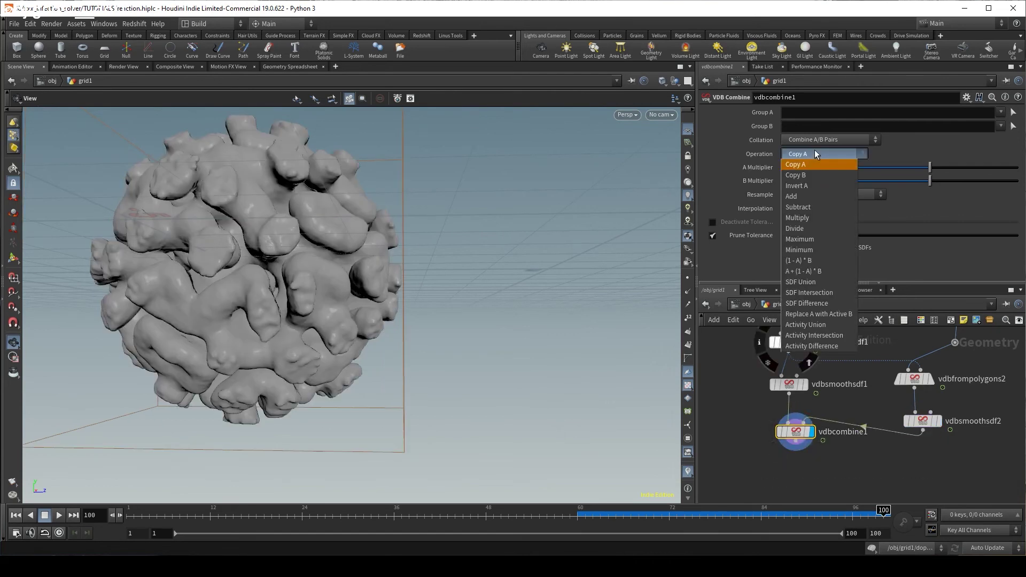
click(835, 293)
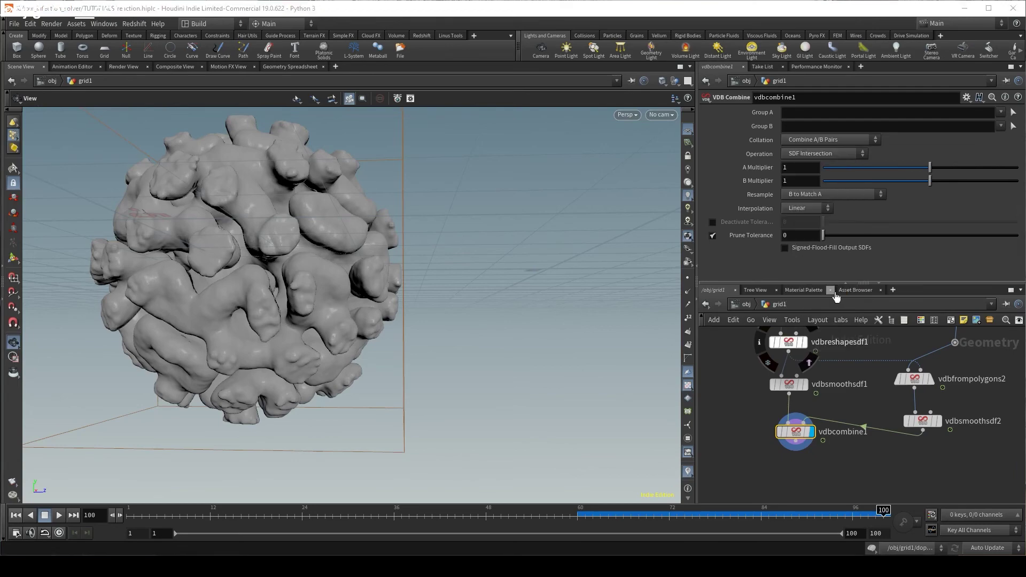
drag(348, 233, 338, 229)
right_drag(338, 229, 480, 216)
scroll(479, 216, up, 5)
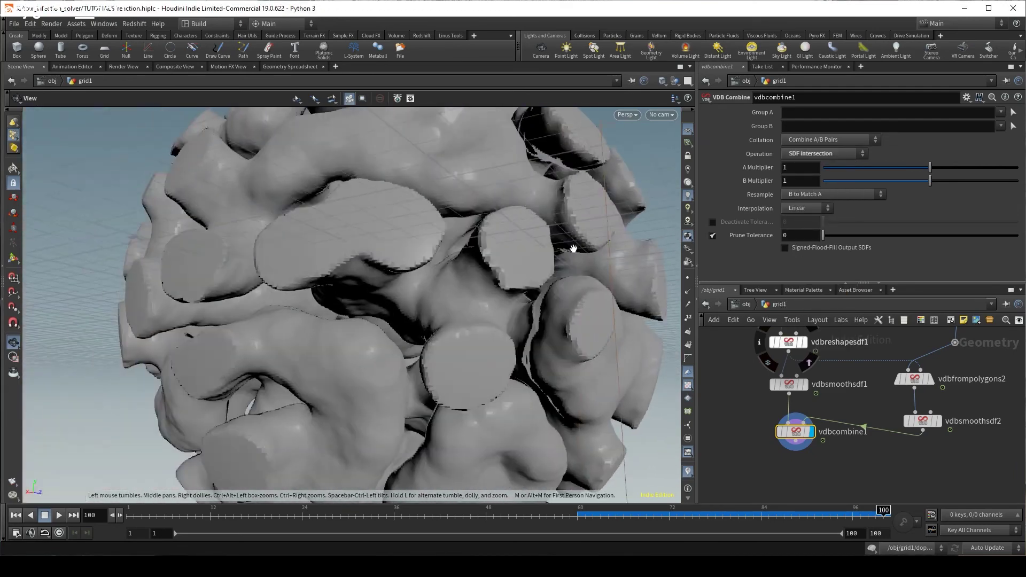
drag(479, 216, 390, 249)
scroll(476, 329, down, 5)
scroll(475, 330, up, 5)
Add a Convert VDB node below vdbcombine1, fed by its output.
middle_drag(800, 472, 793, 430)
key(Tab)
mouse_move(793, 431)
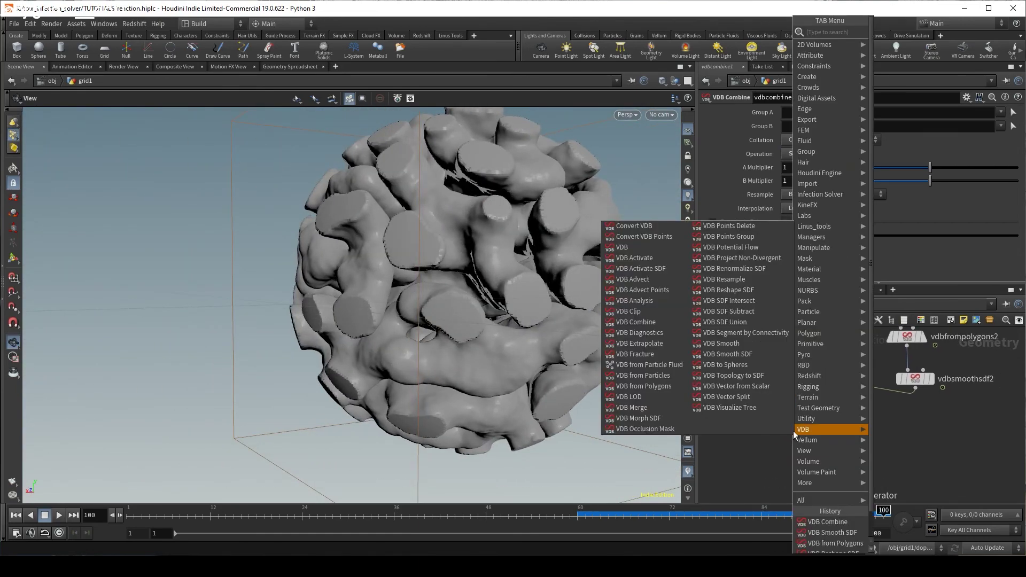
text(nvert vdb)
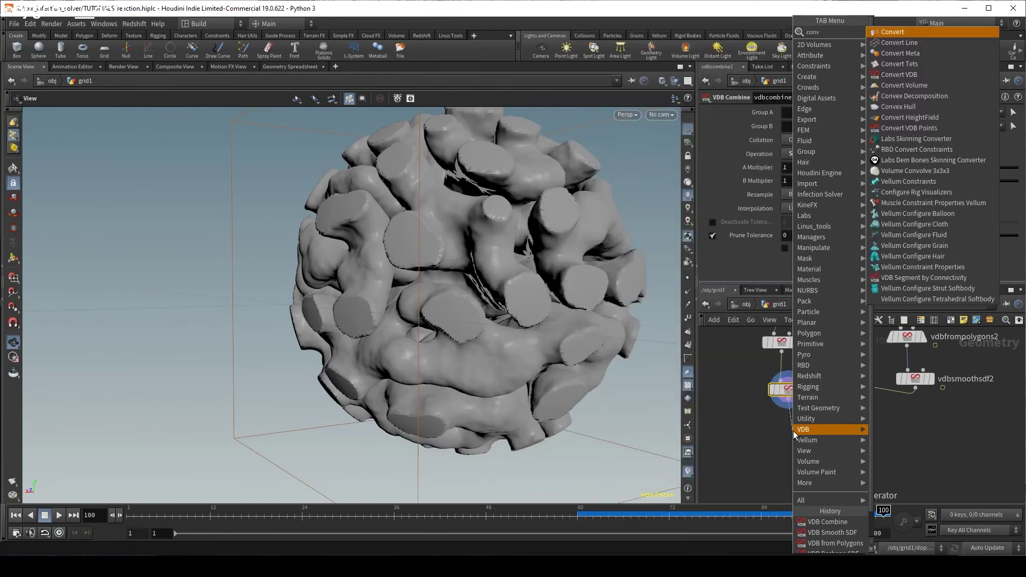
key(Return)
click(792, 431)
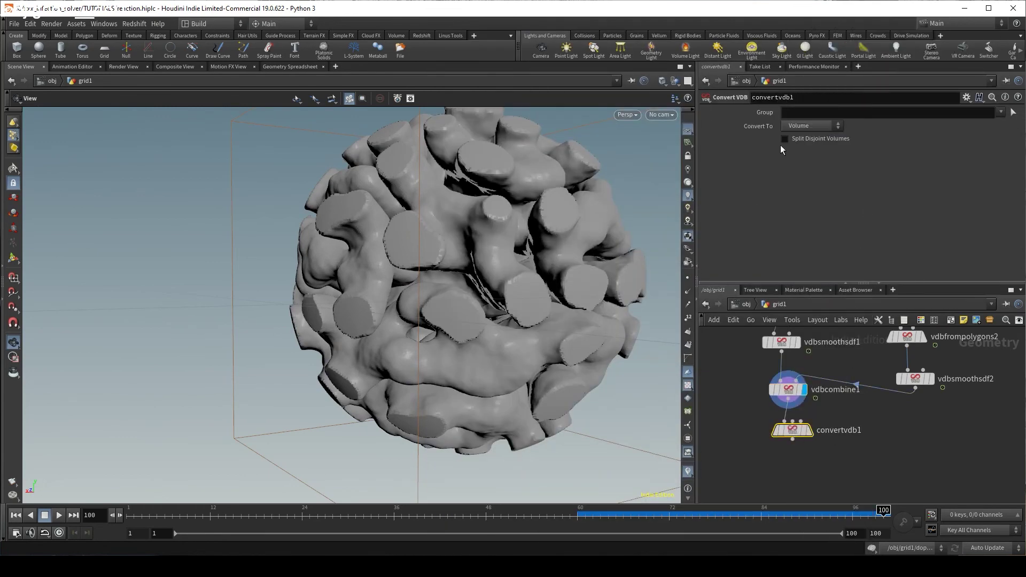
Set Convert To on convertvdb1 to Polygons and display the converted surface.
click(806, 159)
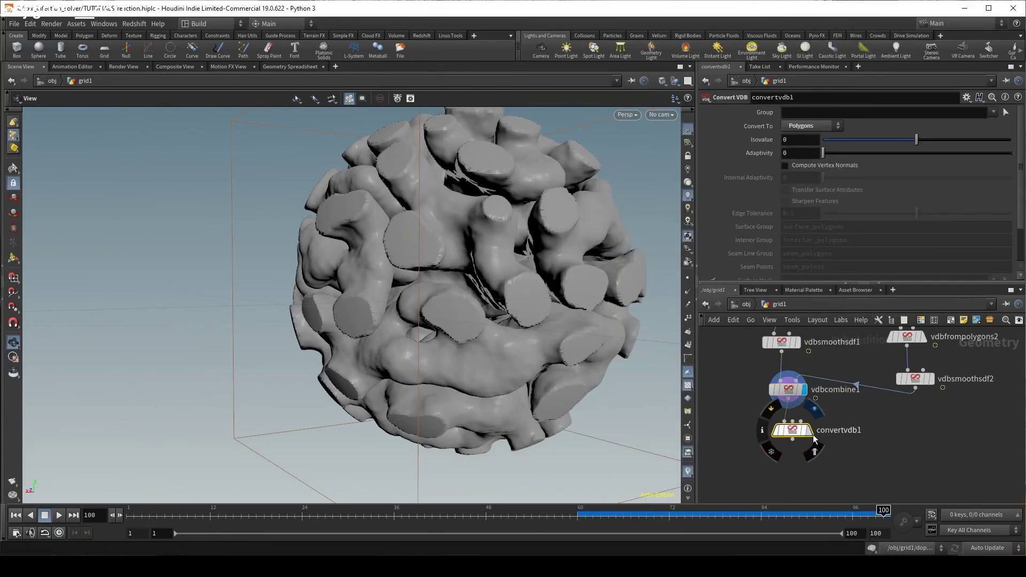
click(809, 430)
drag(462, 277, 393, 305)
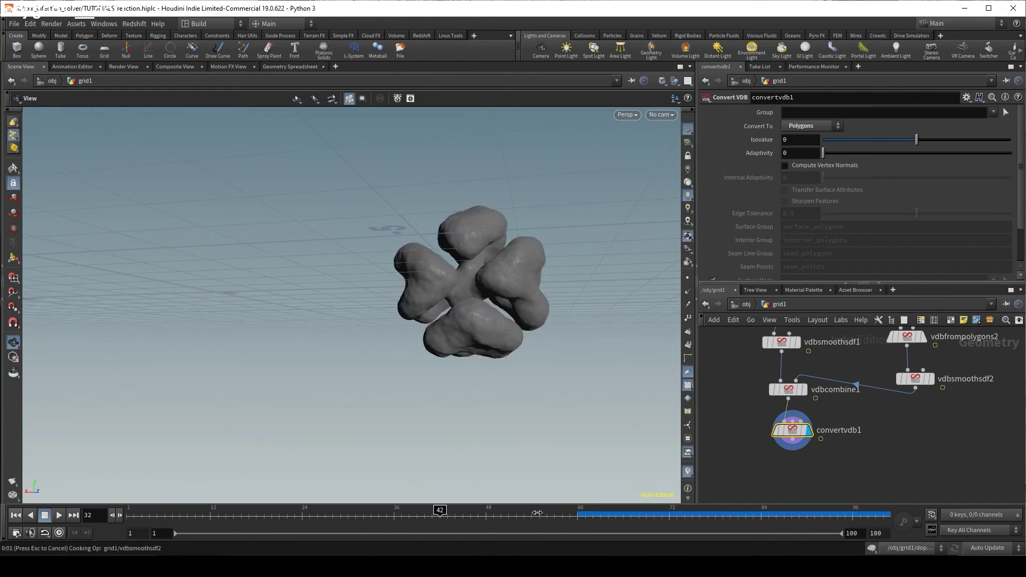
Go to frame 57 and examine the shape of the growing polygon surface.
click(554, 511)
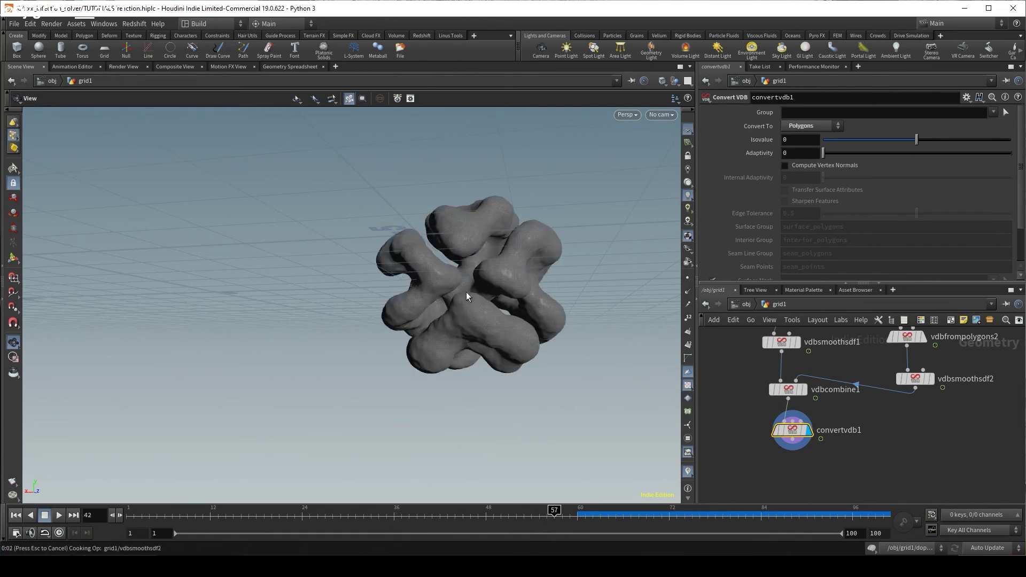
scroll(467, 300, up, 3)
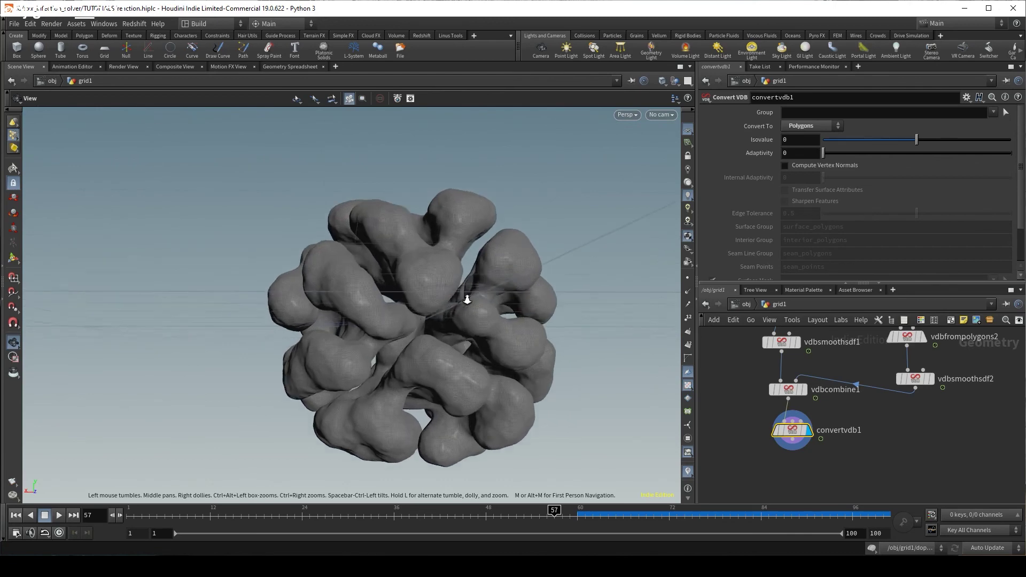
drag(466, 300, 480, 331)
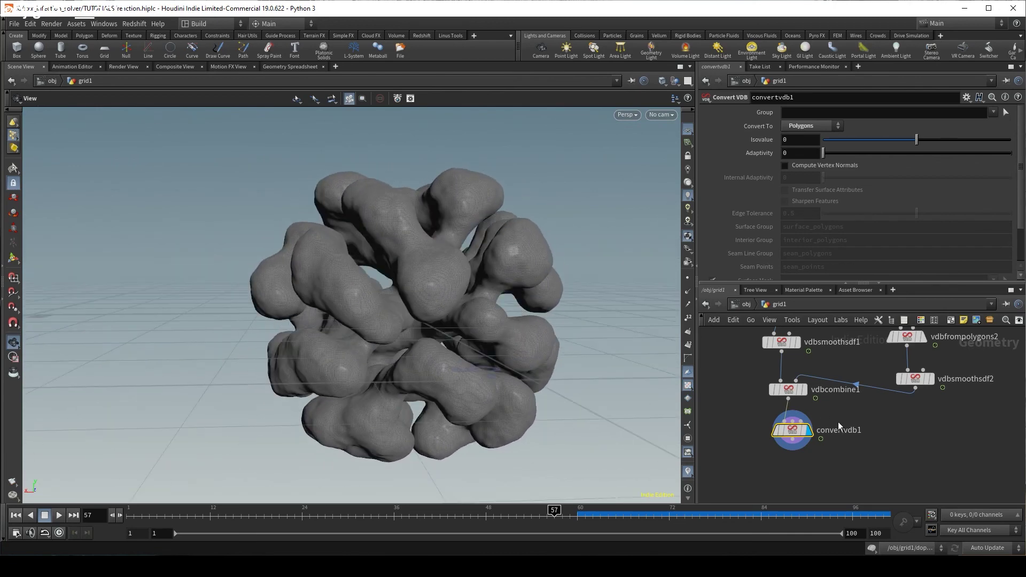
Go up from the grid1 network to the object level and view the surface there.
middle_drag(838, 426, 847, 405)
key(u)
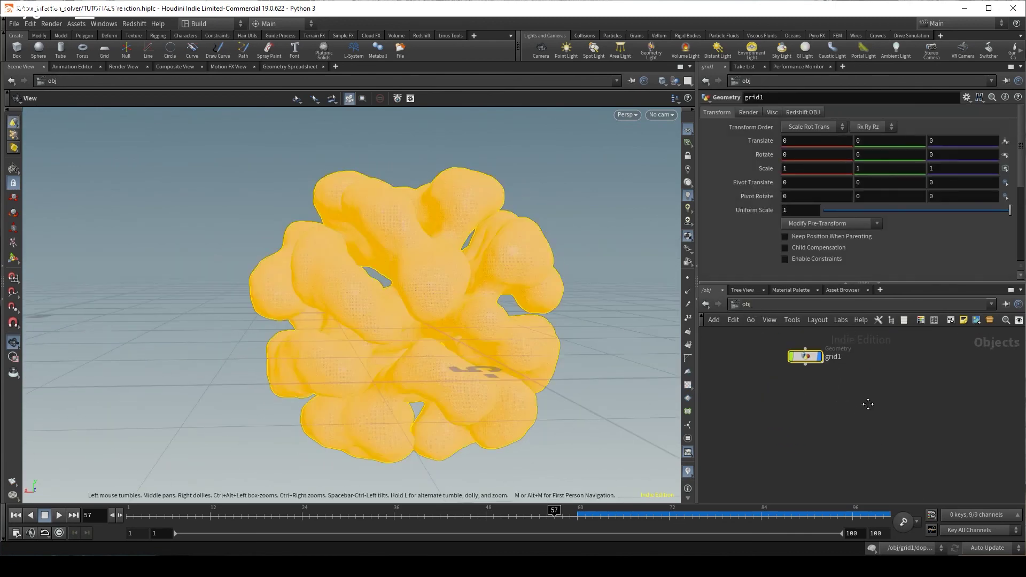
drag(477, 292, 384, 302)
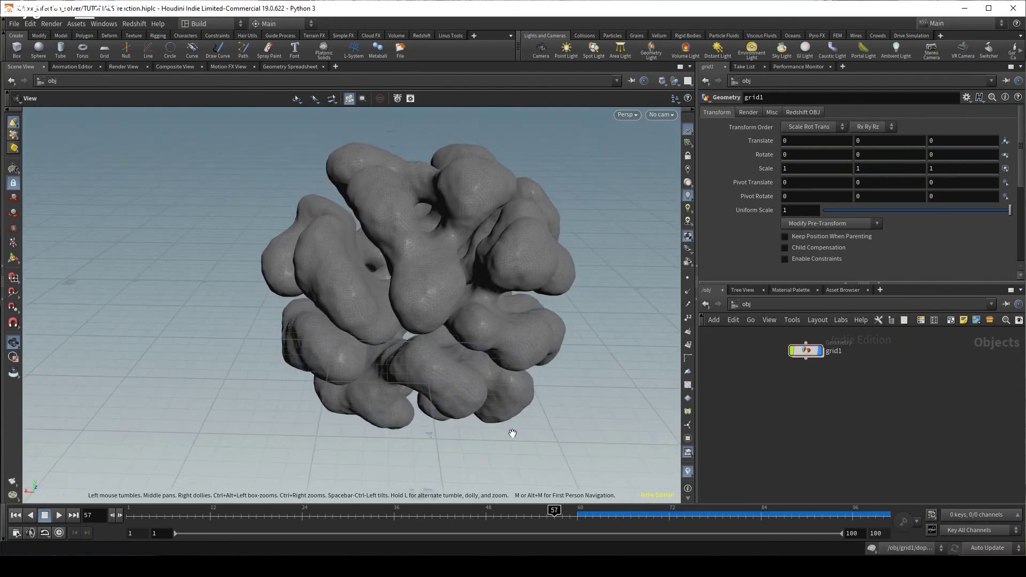